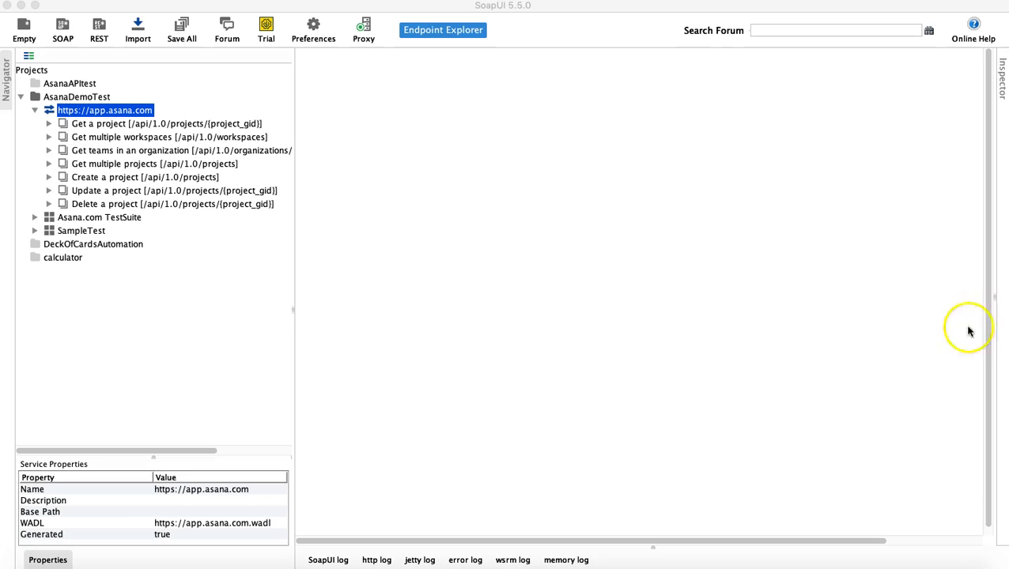
left_click(292, 315)
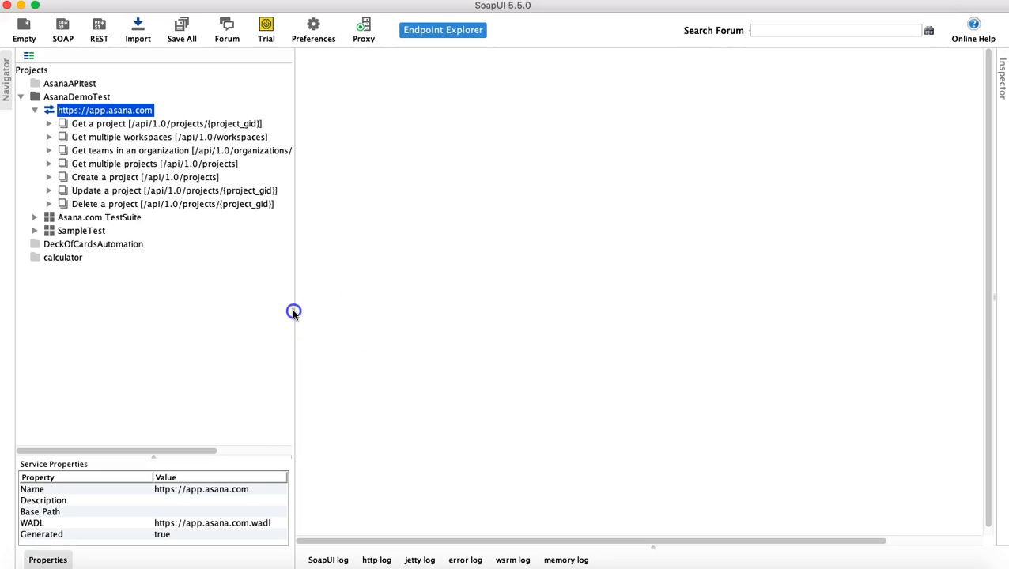
left_click(94, 124)
left_click(99, 138)
left_click(99, 151)
left_click(100, 164)
left_click(102, 179)
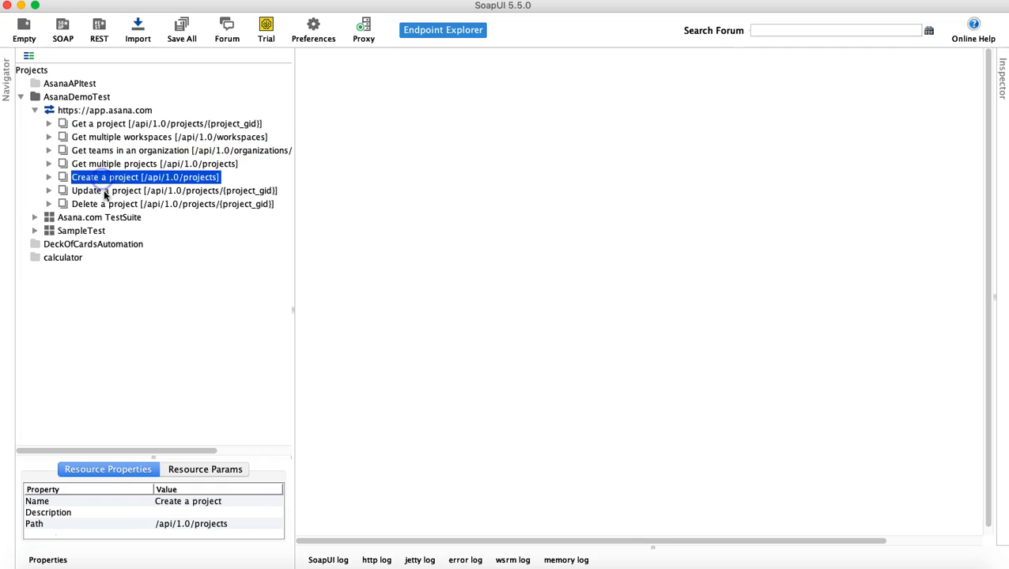
left_click(106, 192)
left_click(108, 205)
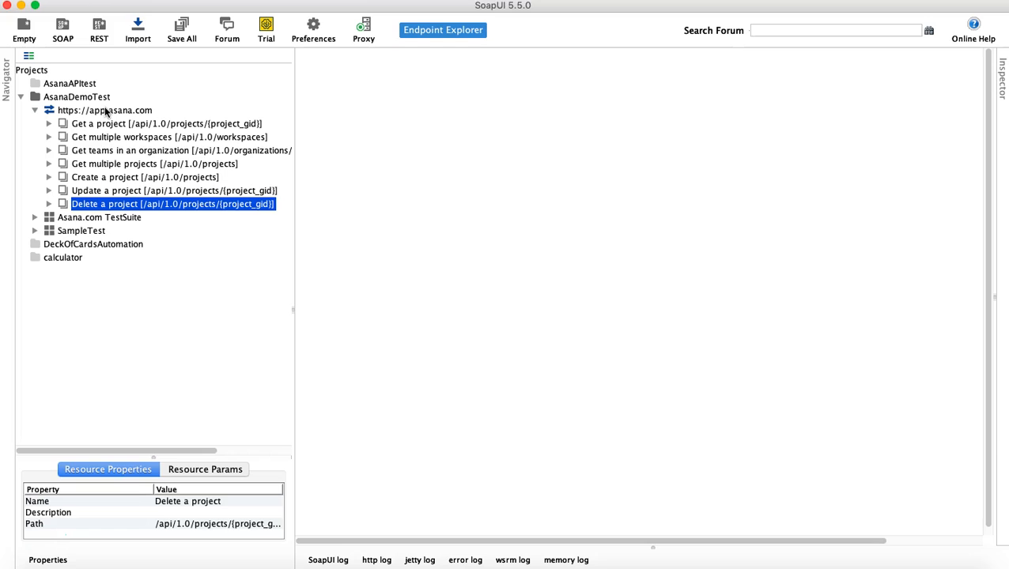
Step: Switch to Chrome, search the Asana API docs for "projects" and open the GET /workspaces/{workspace_gid}/projects endpoint
key("super+Tab")
key("super+Tab")
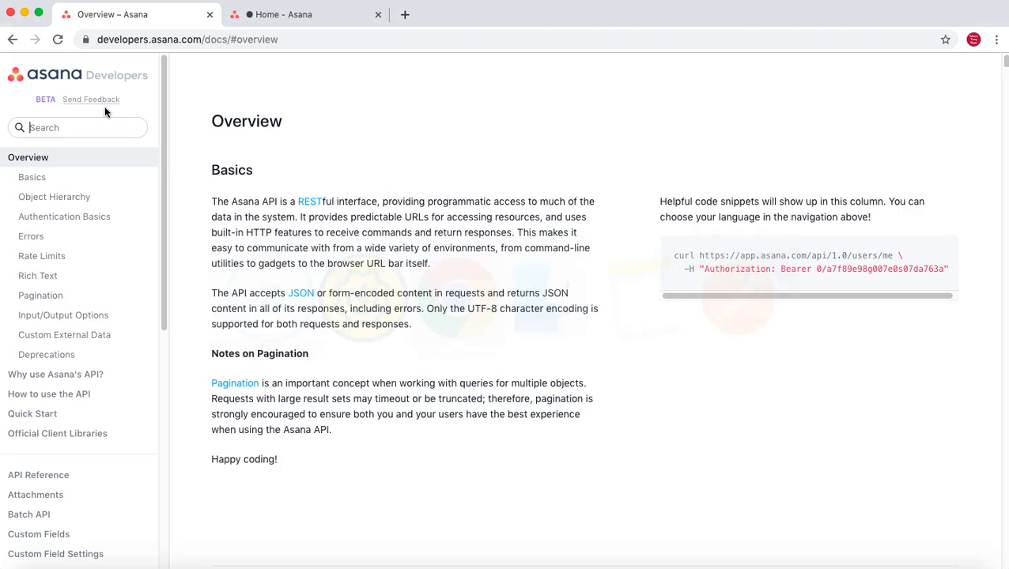
left_click(59, 128)
type("projects")
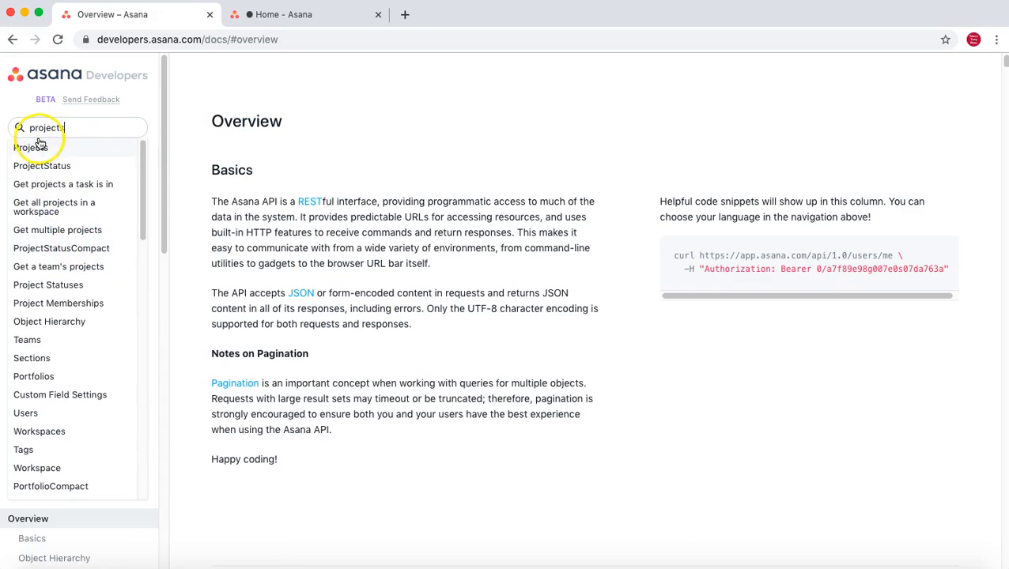
left_click(37, 149)
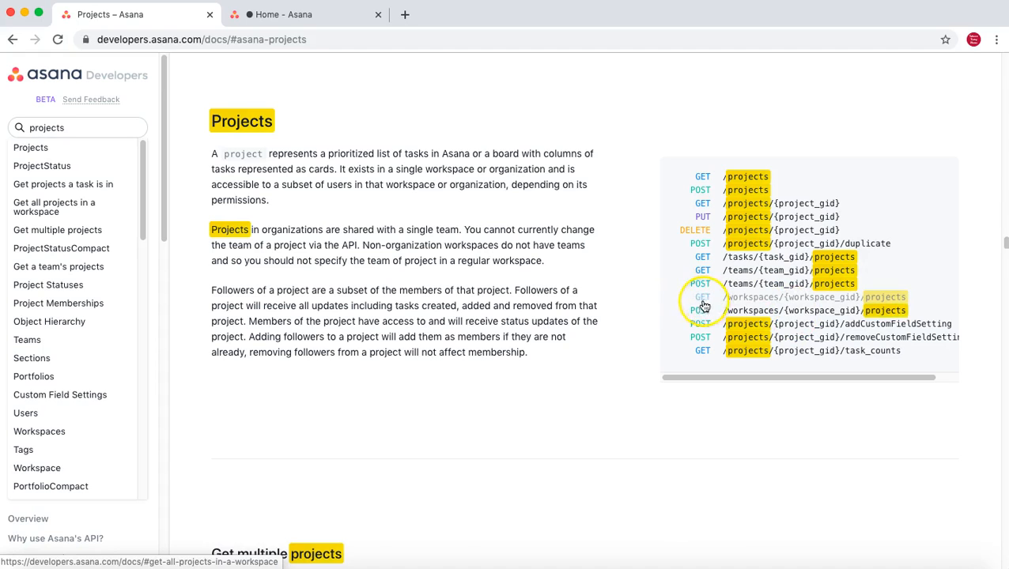
left_click(701, 298)
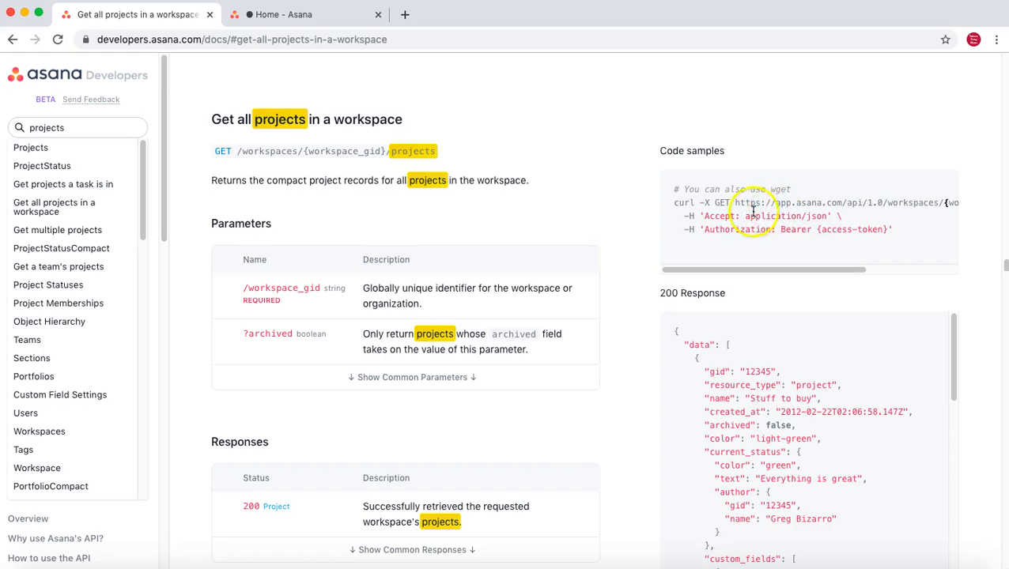
Step: Copy the endpoint URL ending in /workspaces/{workspace_gid}/projects from the code sample and switch back to SoapUI
left_click_drag(736, 204, 937, 204)
key("super+c")
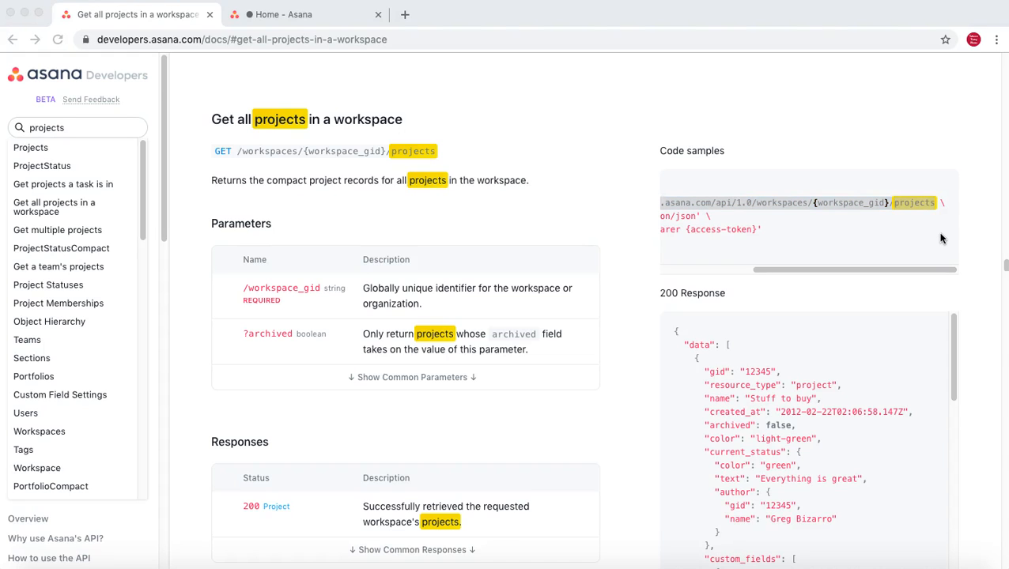
key("super+Tab")
key("super+Tab")
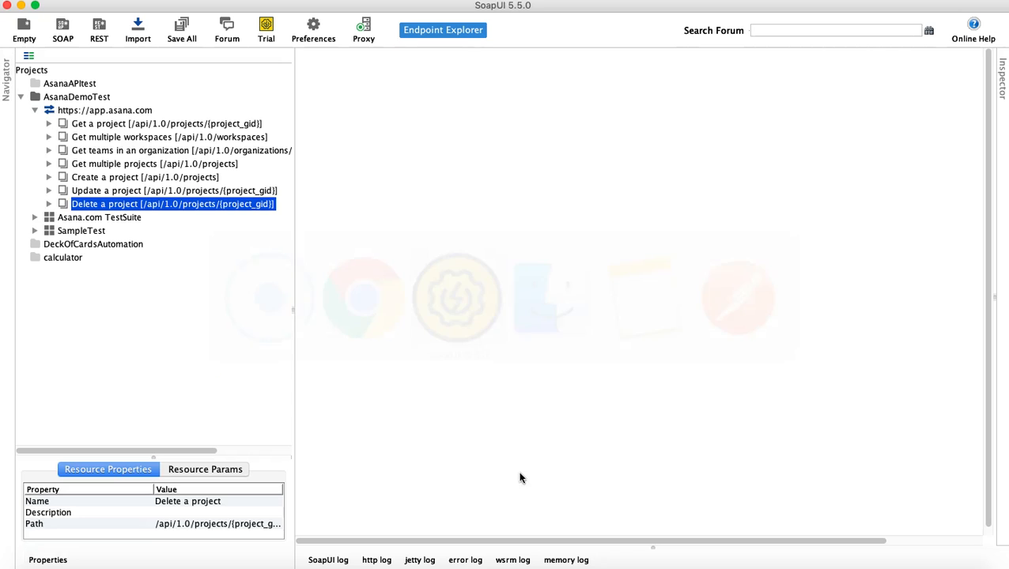
left_click(88, 114)
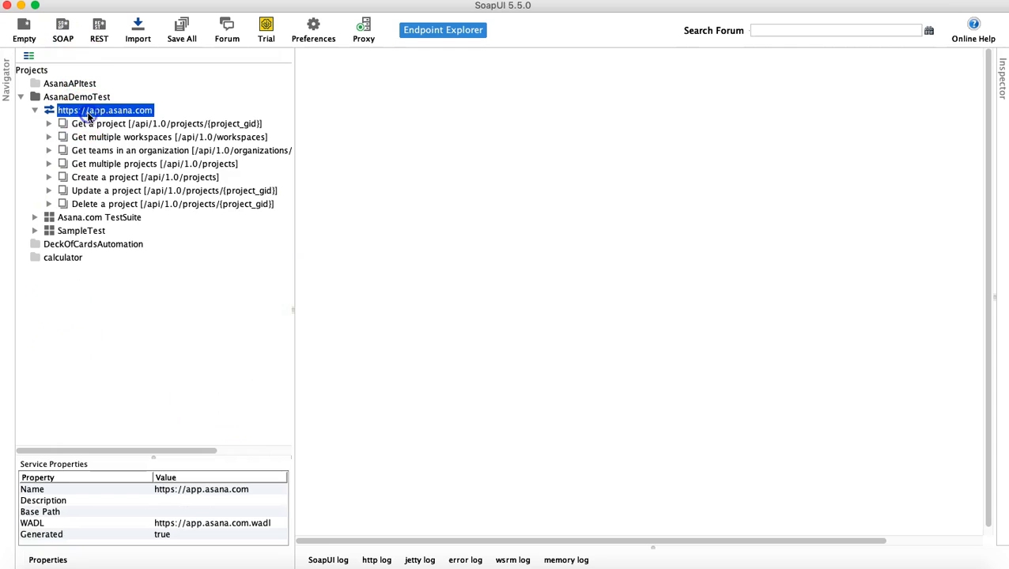
right_click(88, 114)
left_click(166, 248)
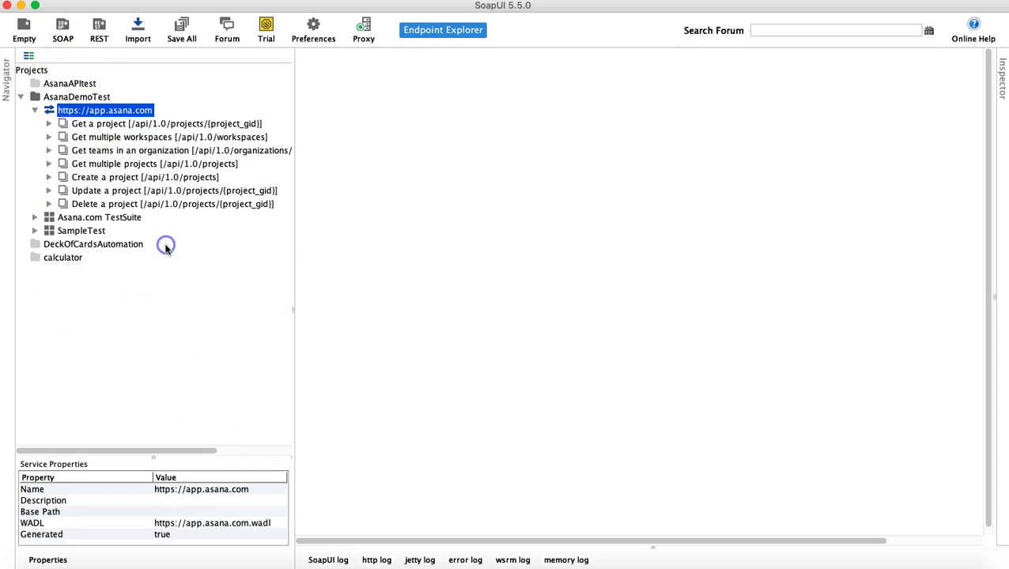
left_click(575, 278)
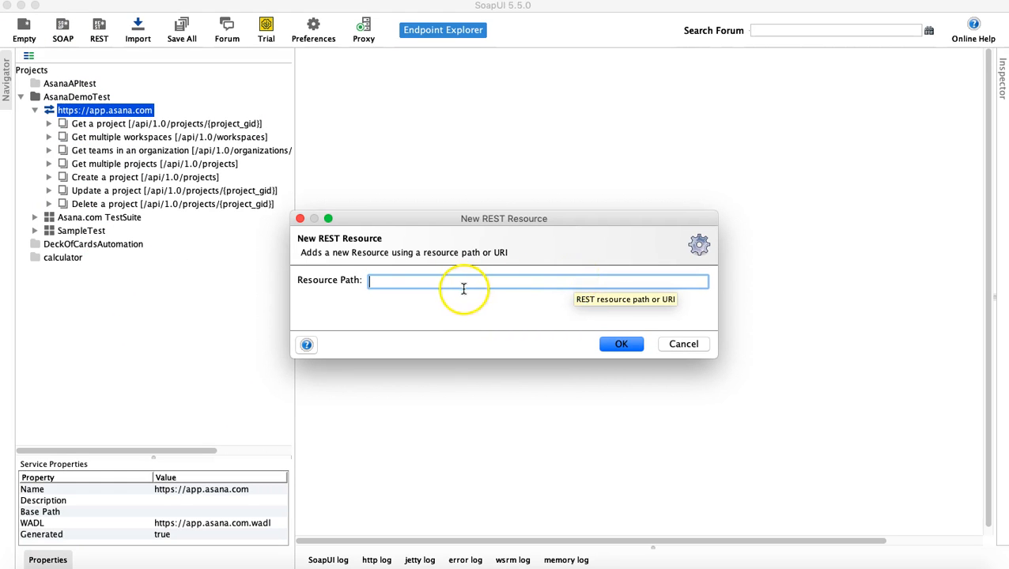
key("super+v")
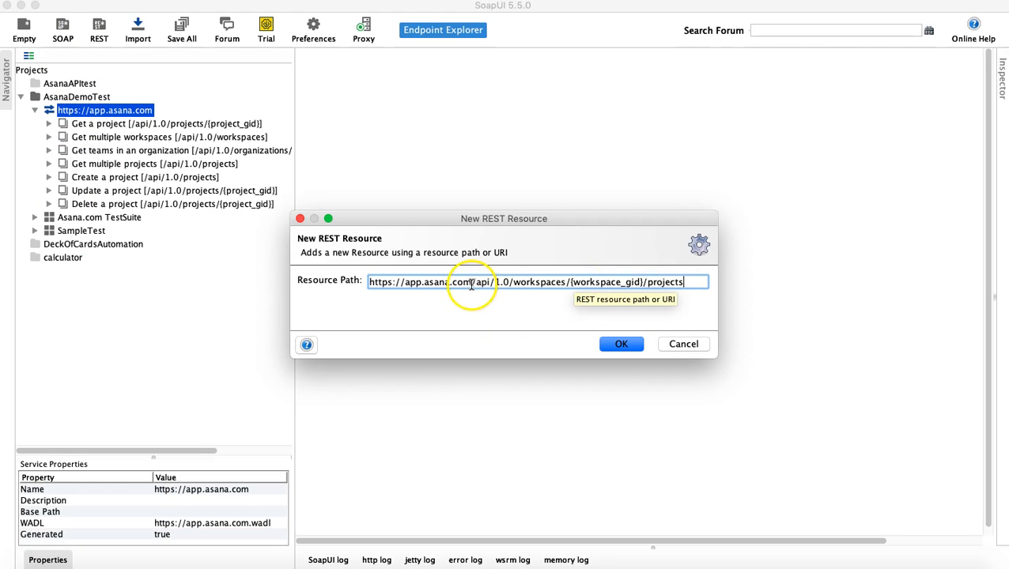
left_click(612, 345)
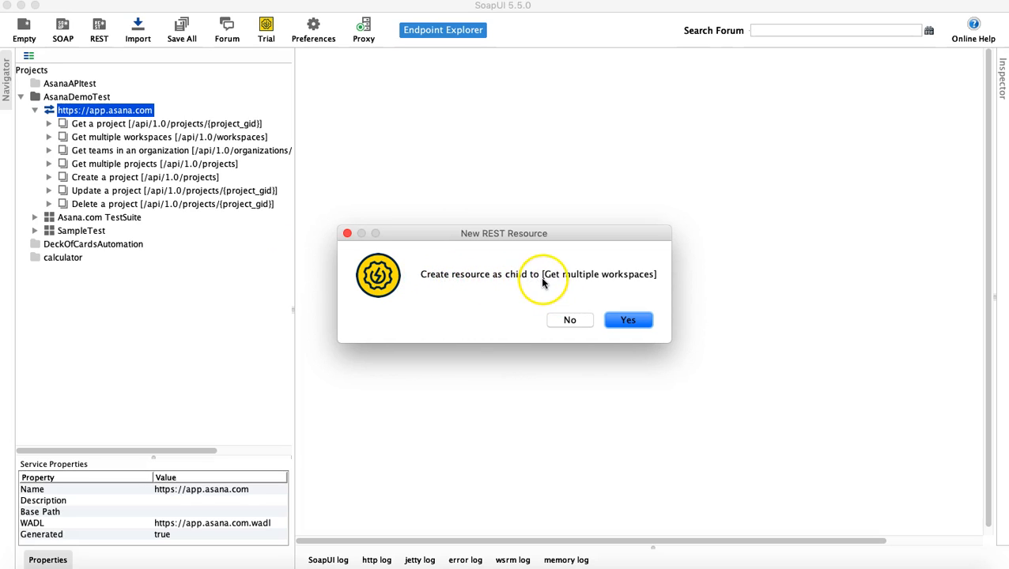
left_click(573, 320)
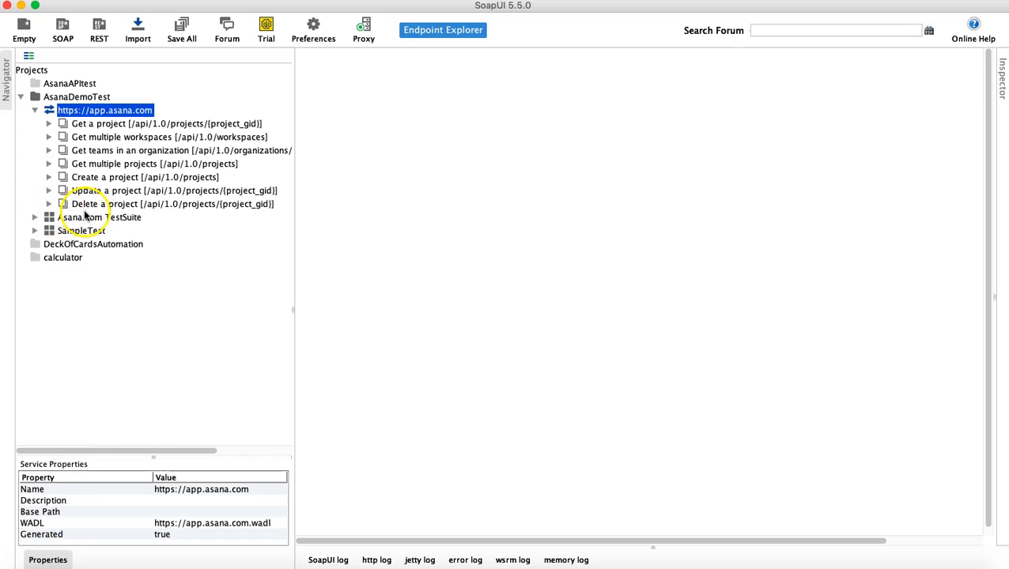
Step: Rename the new projects resource as "Get all projects in a workspace", using the endpoint's heading copied from the Asana docs in Chrome
left_click(109, 218)
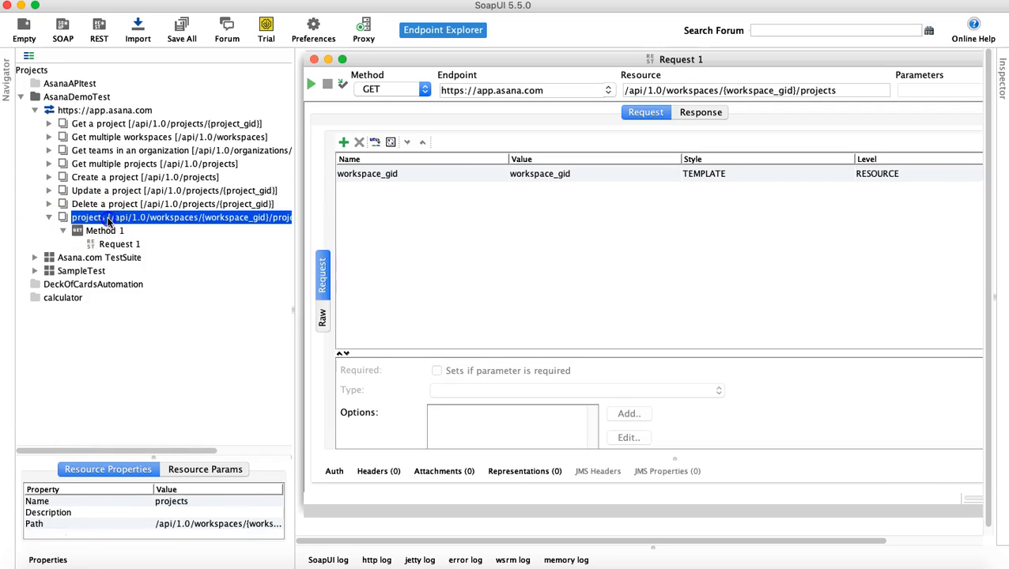
key("super+Tab")
key("super+Tab")
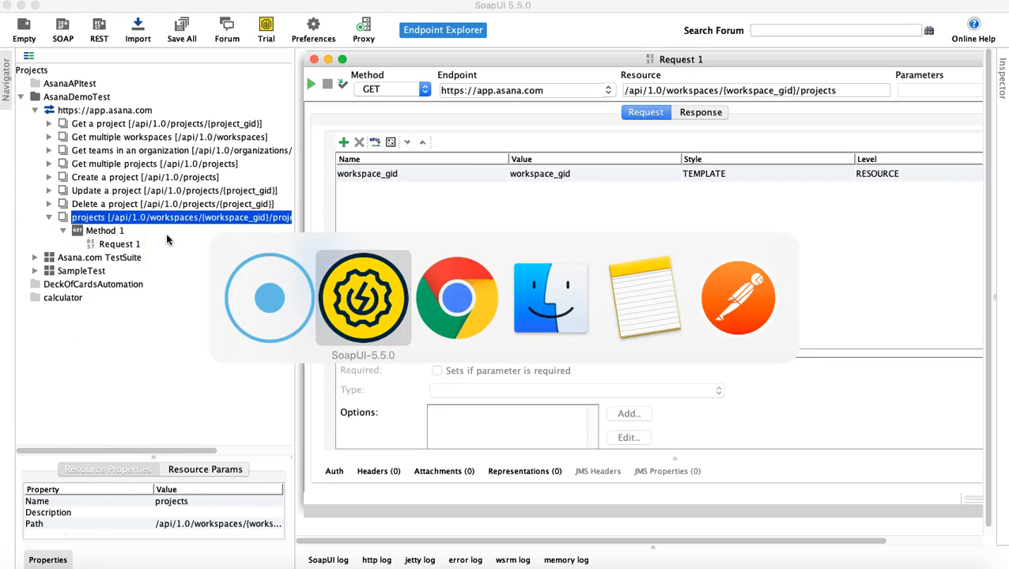
left_click_drag(403, 120, 213, 119)
key("super+c")
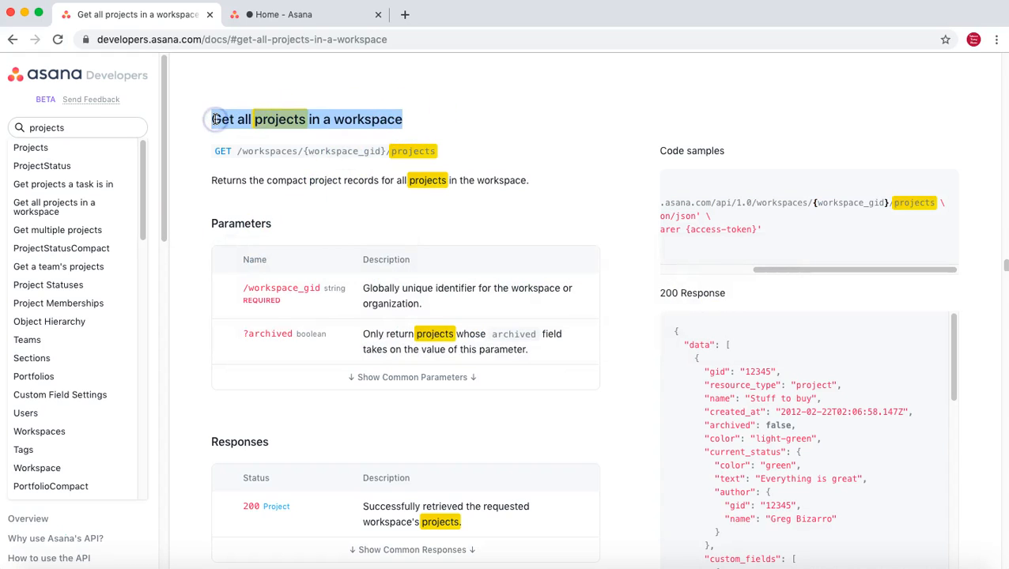
key("super+Tab")
key("super+Tab")
right_click(153, 221)
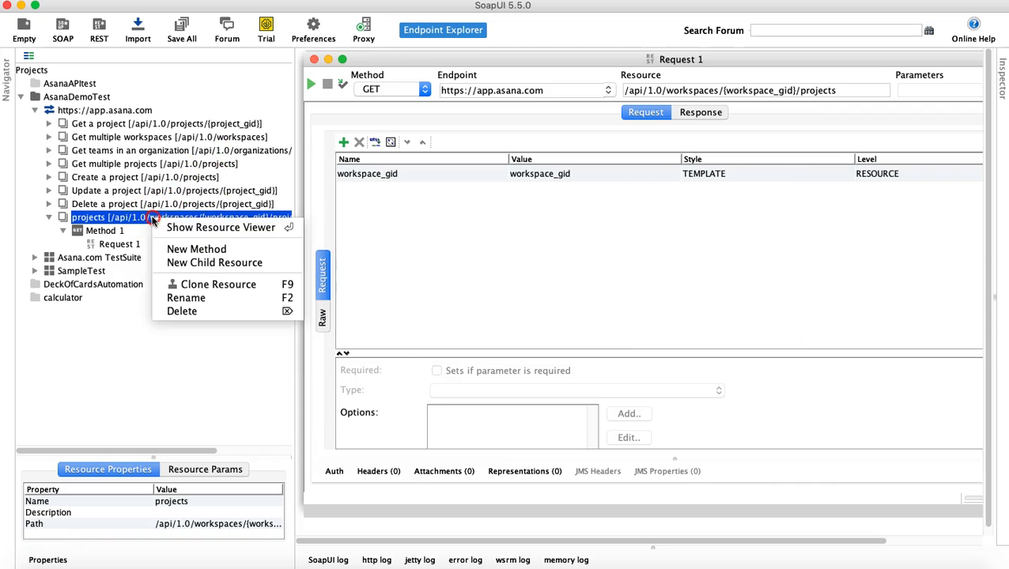
left_click(190, 298)
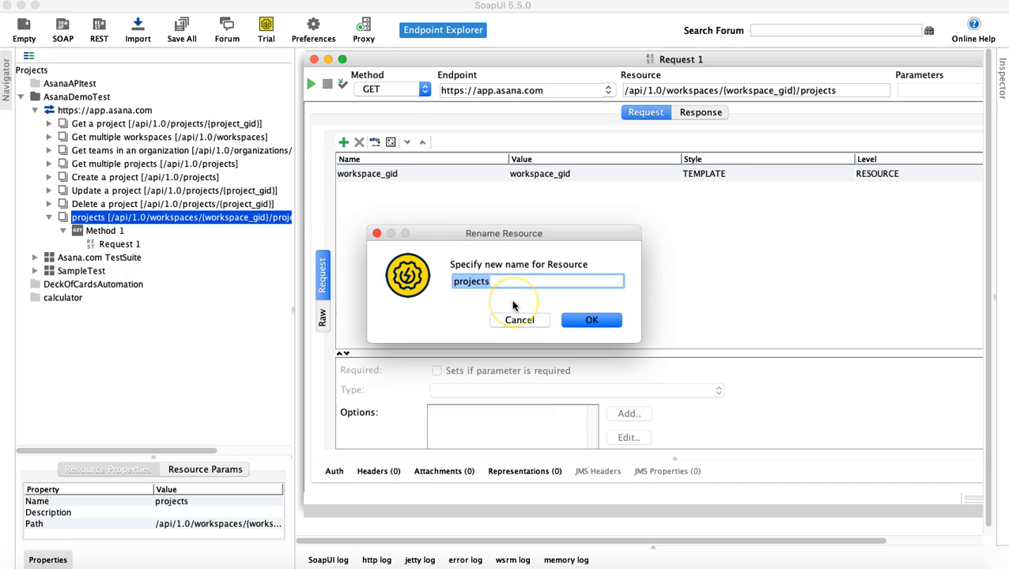
key("super+v")
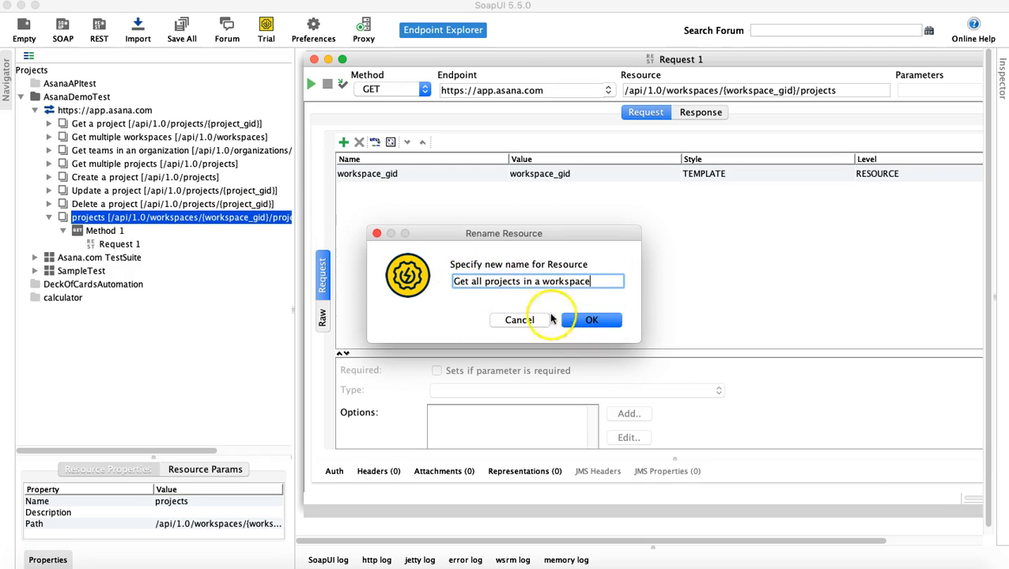
left_click(592, 320)
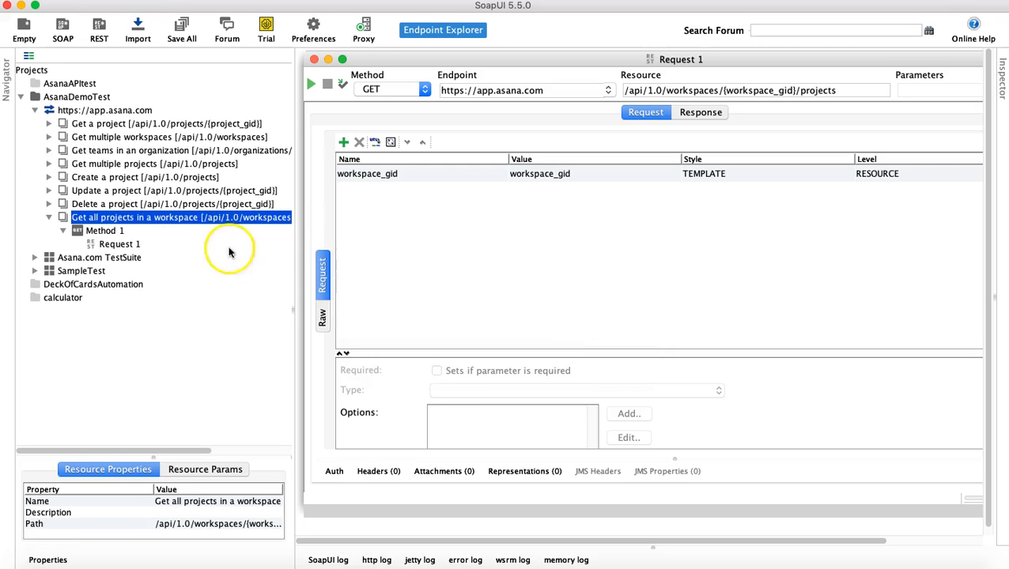
Step: Review the new resource's GET method, request and workspace_gid parameter, then close the request window and collapse the resource
left_click(98, 231)
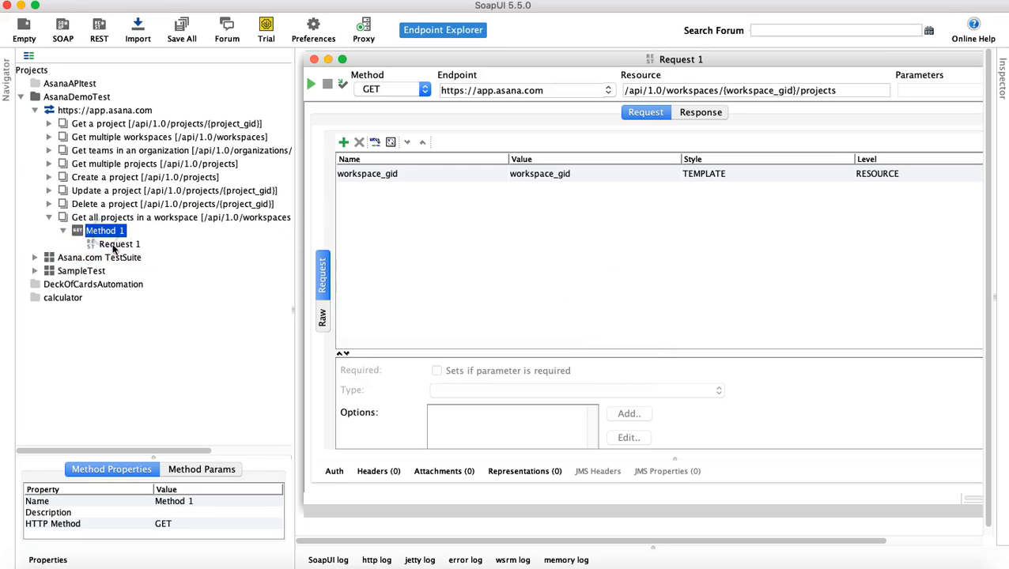
left_click(117, 244)
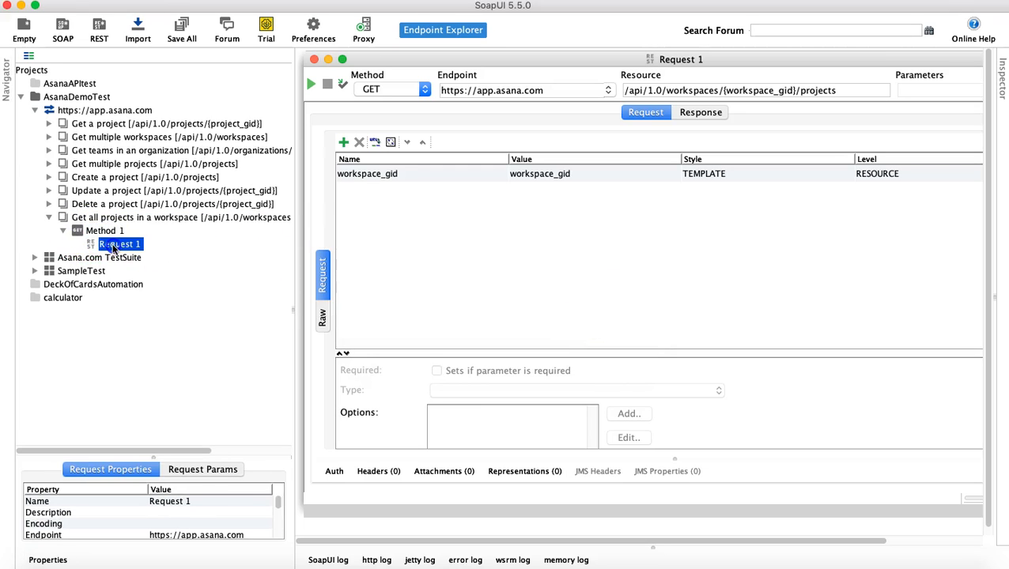
left_click(425, 89)
left_click(403, 100)
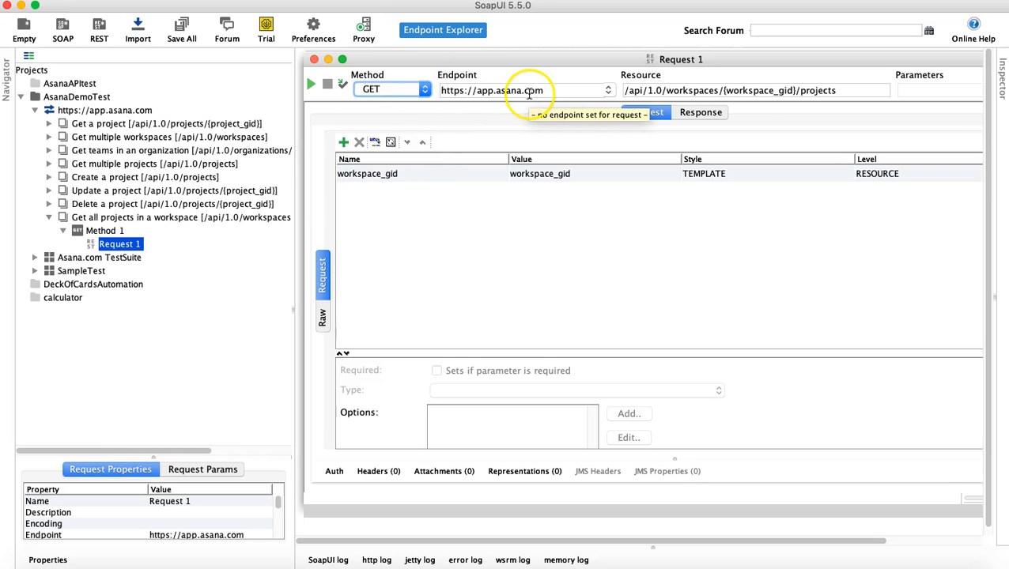
left_click(554, 174)
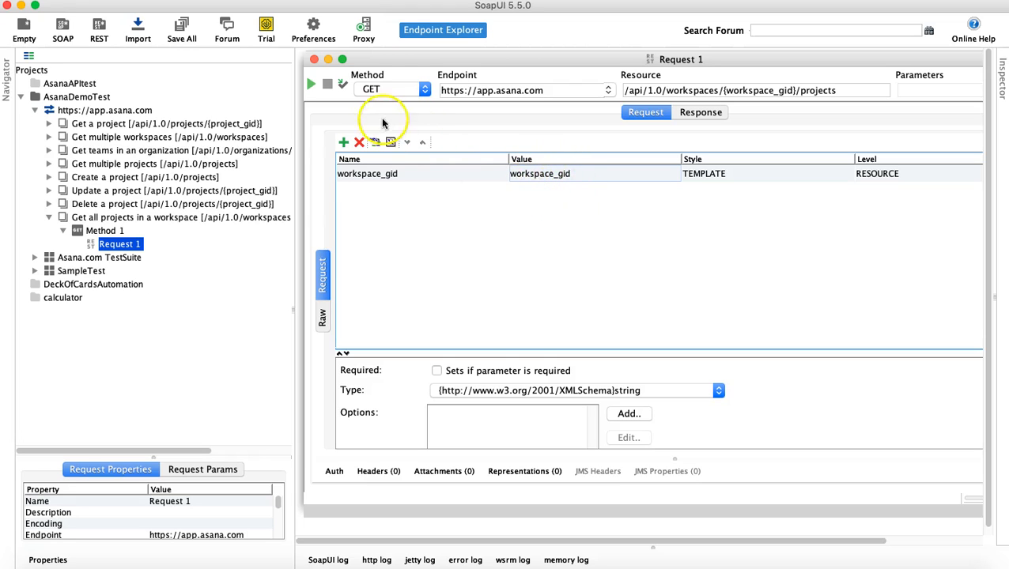
left_click_drag(417, 62, 413, 62)
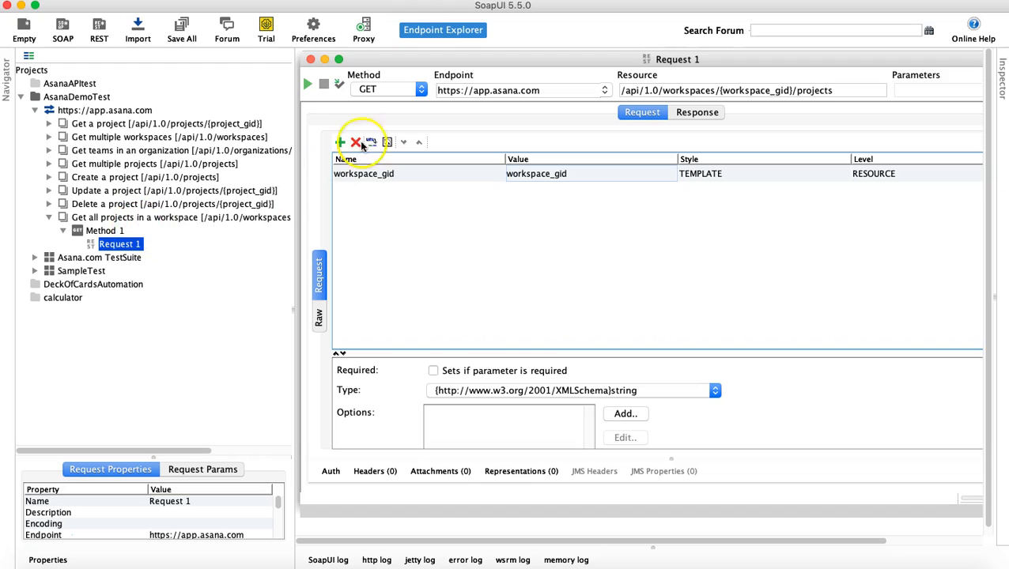
left_click(310, 60)
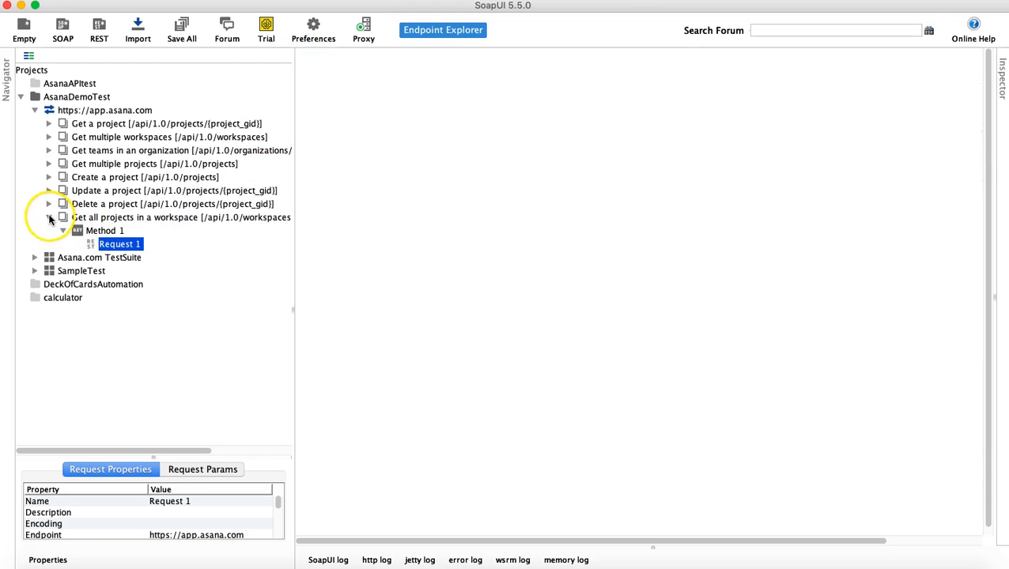
left_click(49, 217)
Step: Review the first and last resources in the list, then the documented parameters and responses of Get all projects in a workspace in Chrome
left_click(101, 123)
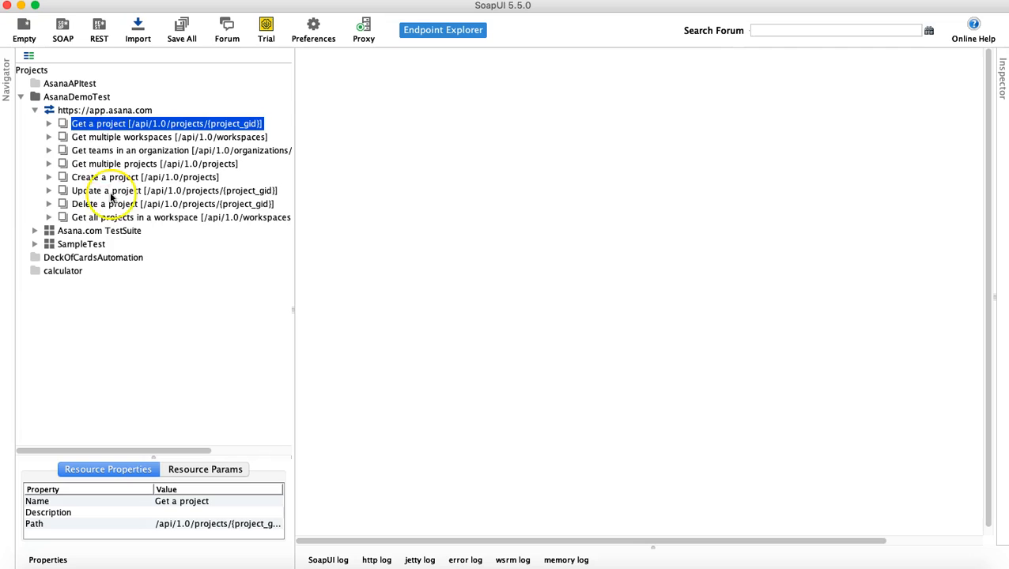
left_click(108, 218)
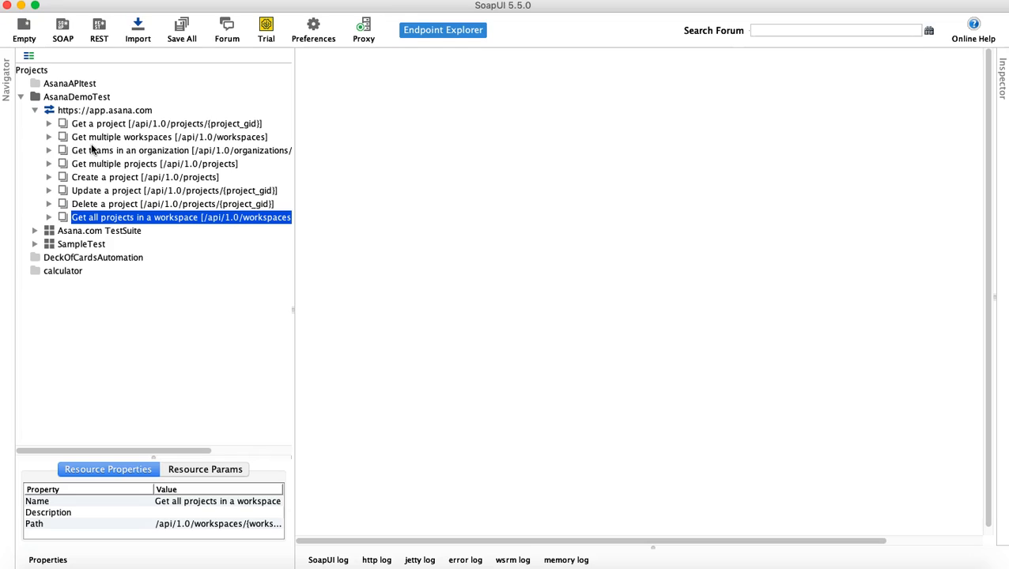
left_click(778, 561)
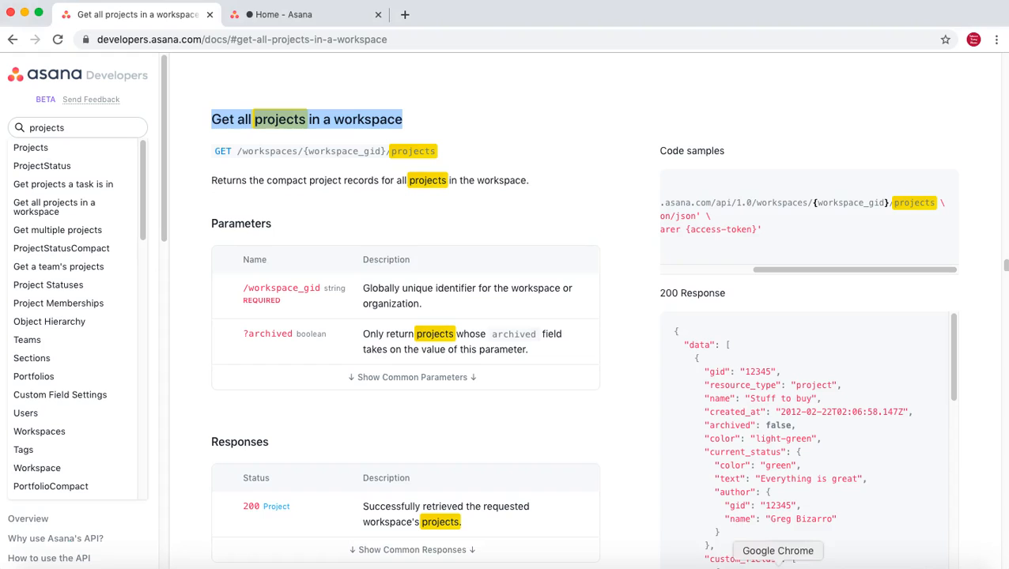
left_click(340, 210)
scroll(403, 401, "down", 1)
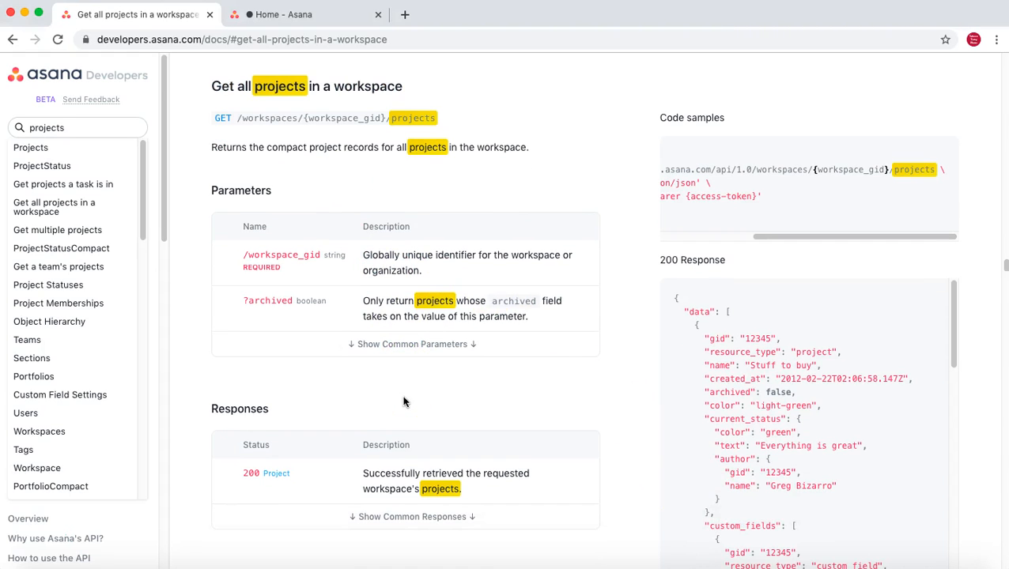
scroll(403, 401, "up", 1)
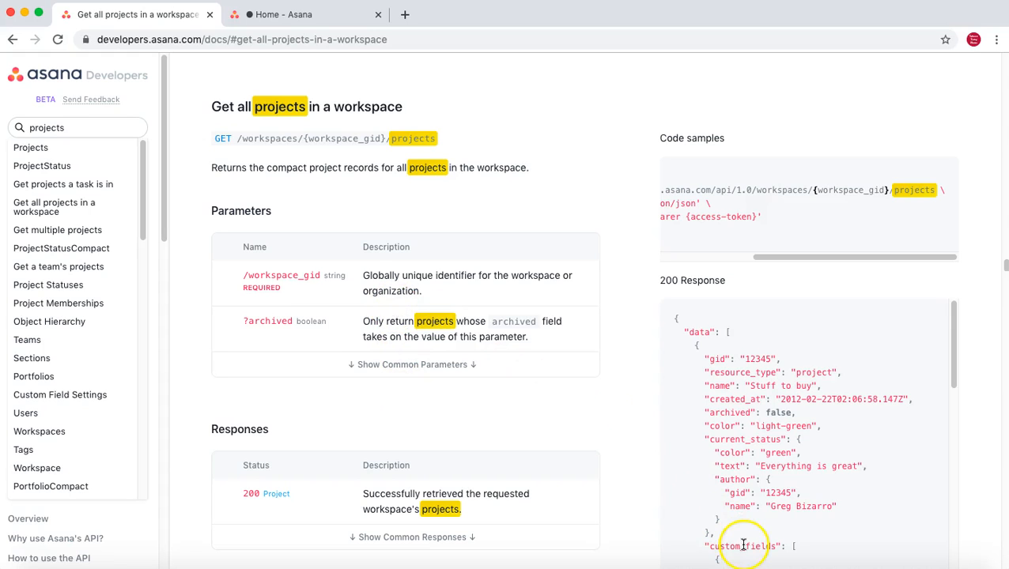
Step: Switch to SoapUI and look over the Get multiple workspaces and Get teams in an organization resources
key("super+Tab")
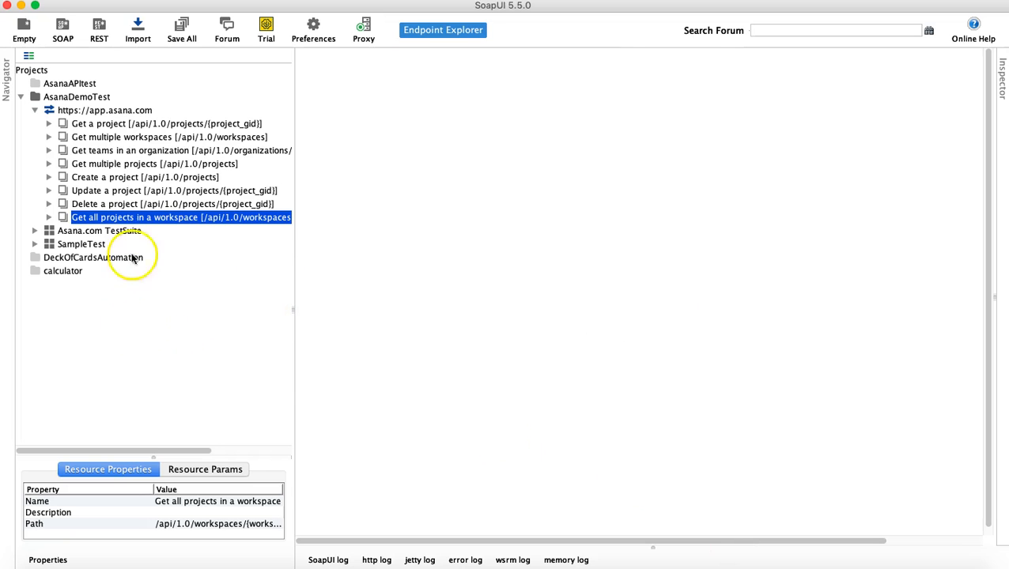
left_click(122, 126)
left_click(113, 136)
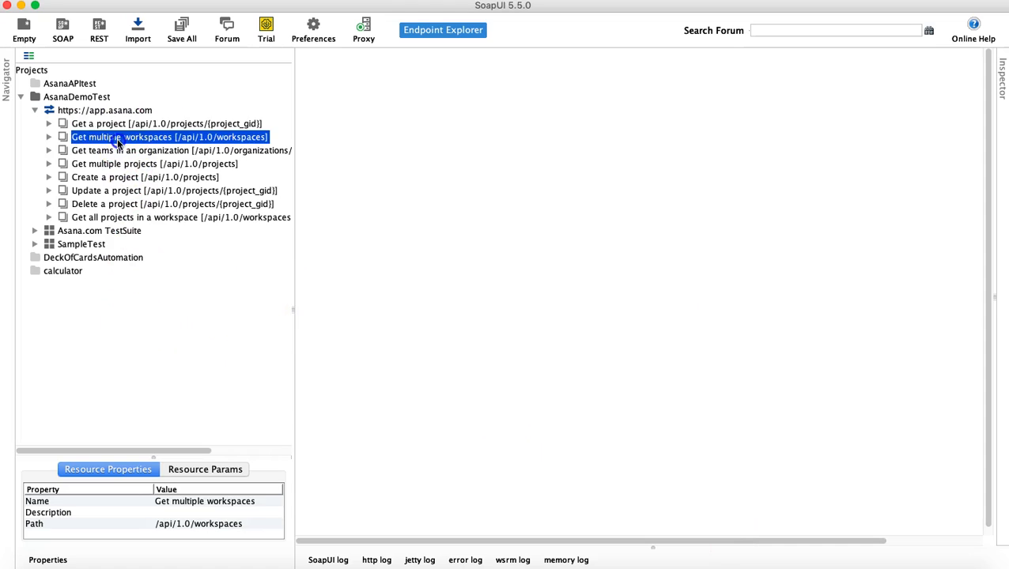
left_click(117, 151)
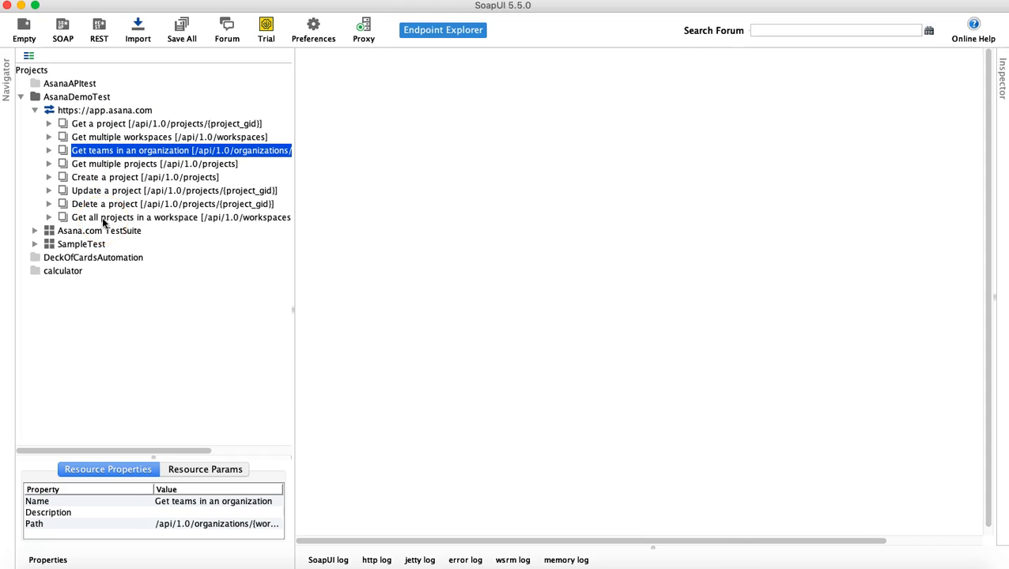
left_click(94, 111)
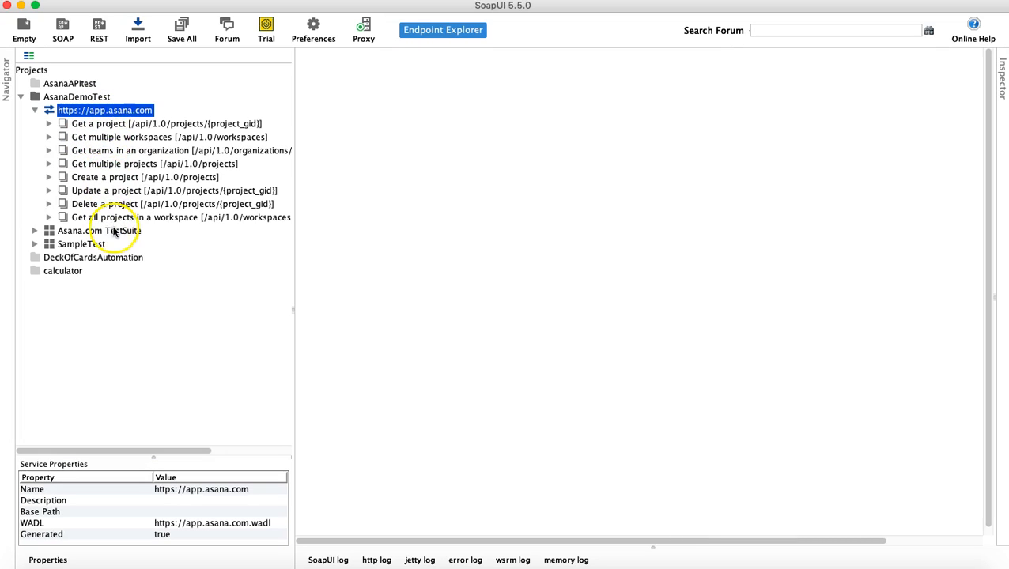
right_click(113, 112)
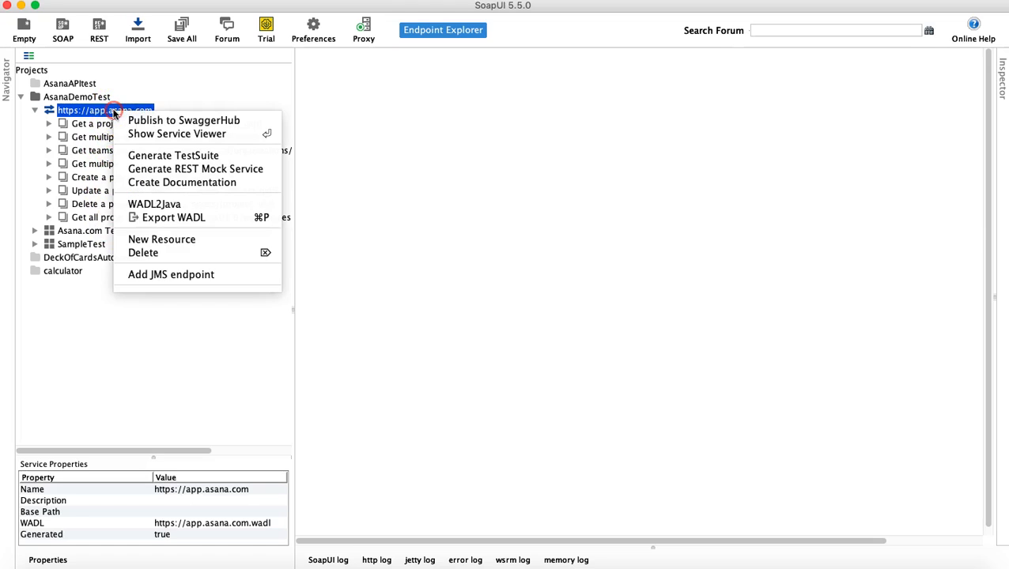
right_click(75, 96)
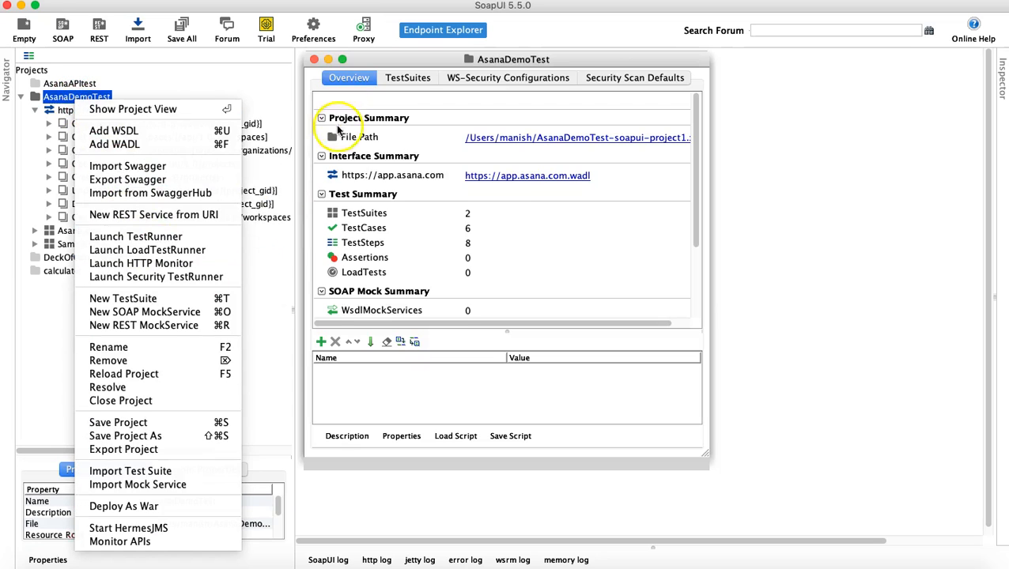
left_click(314, 59)
right_click(84, 96)
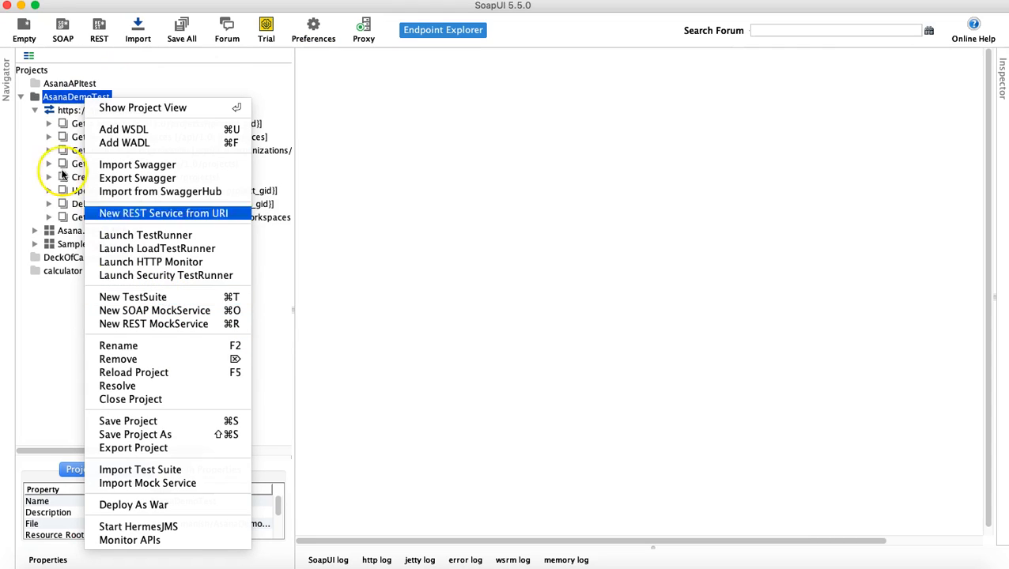
left_click(61, 110)
right_click(102, 115)
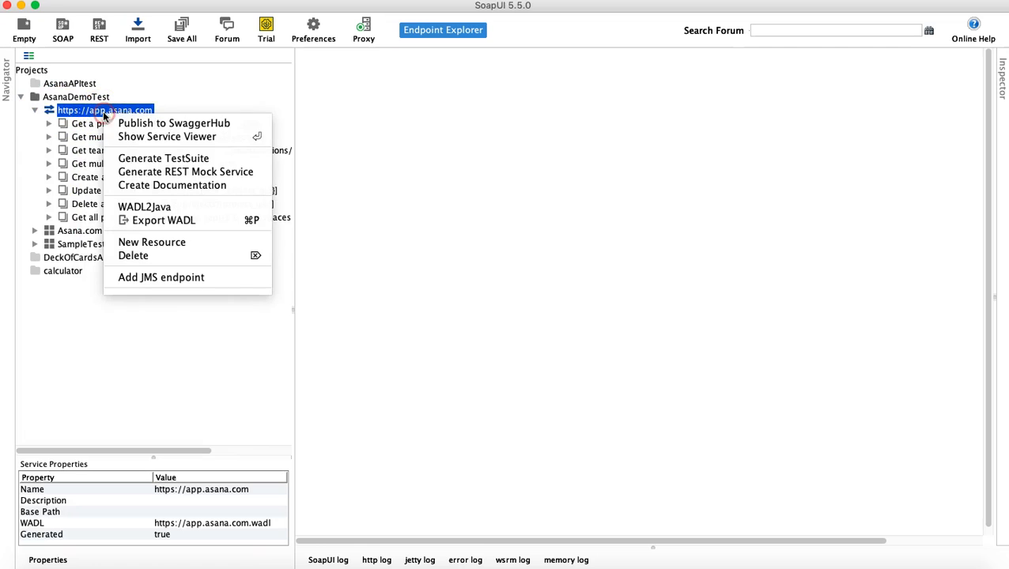
left_click(150, 162)
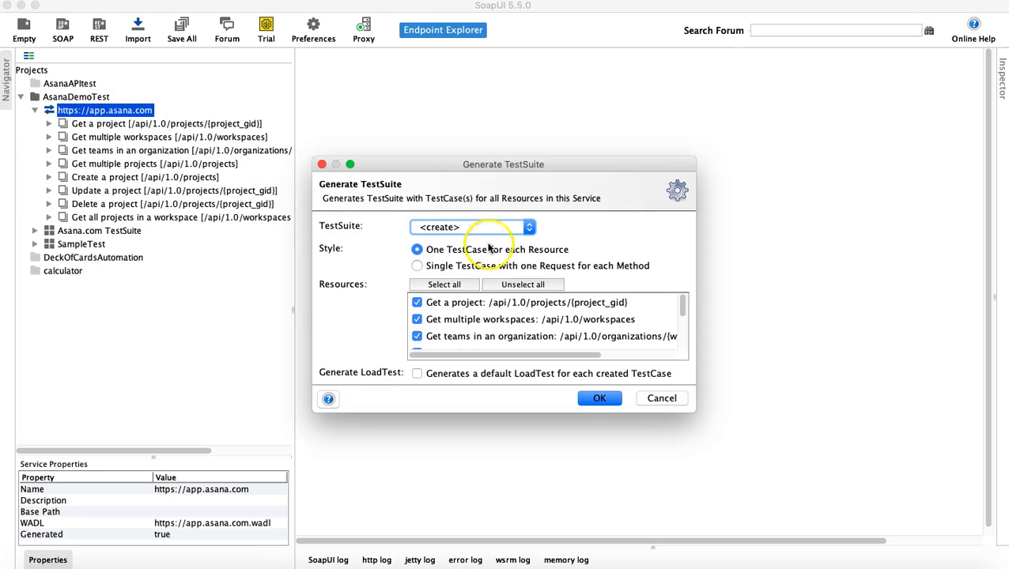
left_click(416, 267)
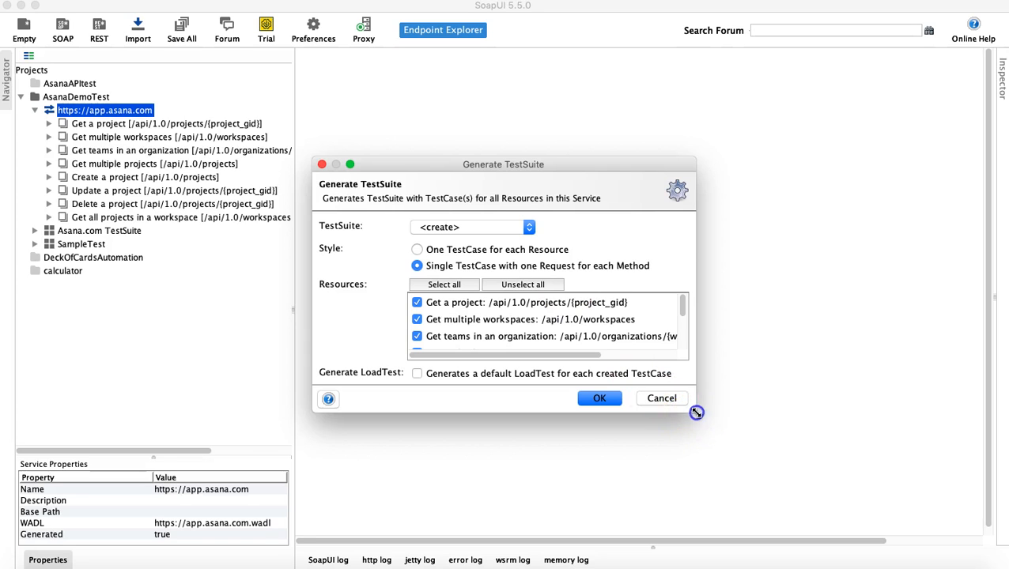
left_click_drag(696, 412, 854, 497)
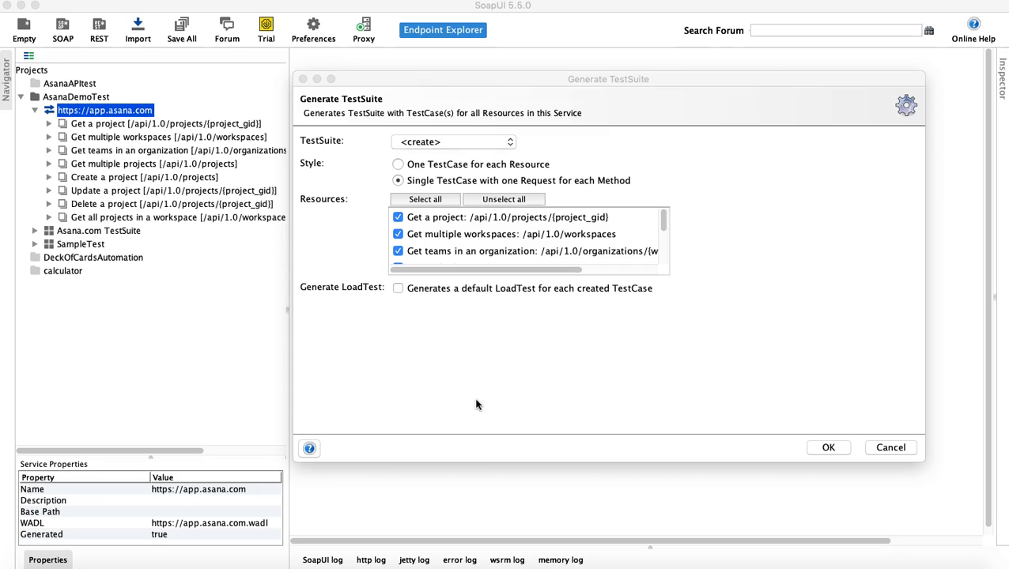
left_click_drag(495, 79, 497, 62)
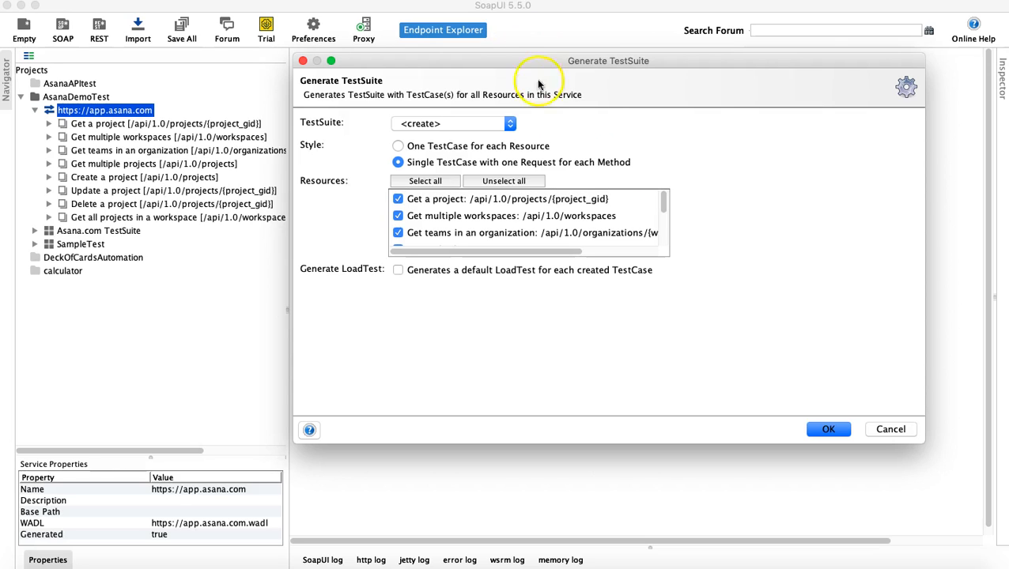
Step: Exclude Get multiple projects, Get teams in an organization, Get multiple workspaces and Get a project from the resources included in the TestSuite
left_click_drag(664, 204, 663, 247)
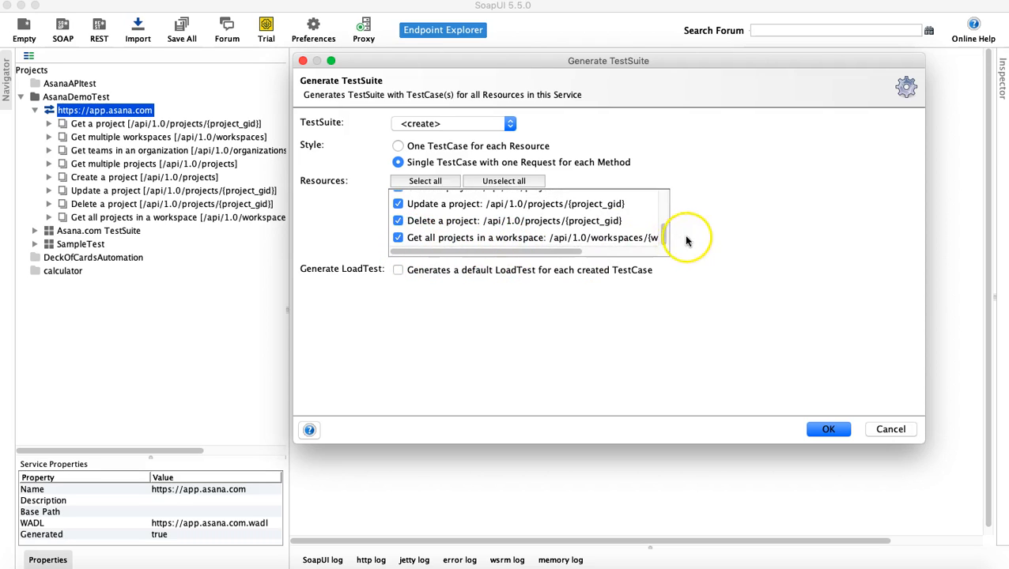
left_click_drag(663, 233, 664, 226)
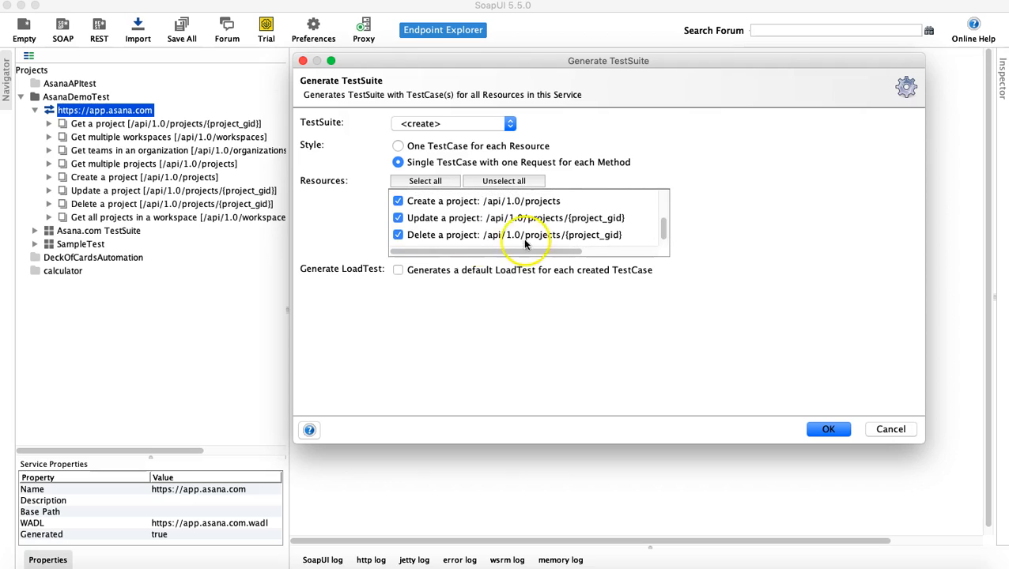
left_click_drag(666, 225, 662, 209)
left_click(398, 222)
left_click(398, 205)
left_click_drag(662, 219, 662, 196)
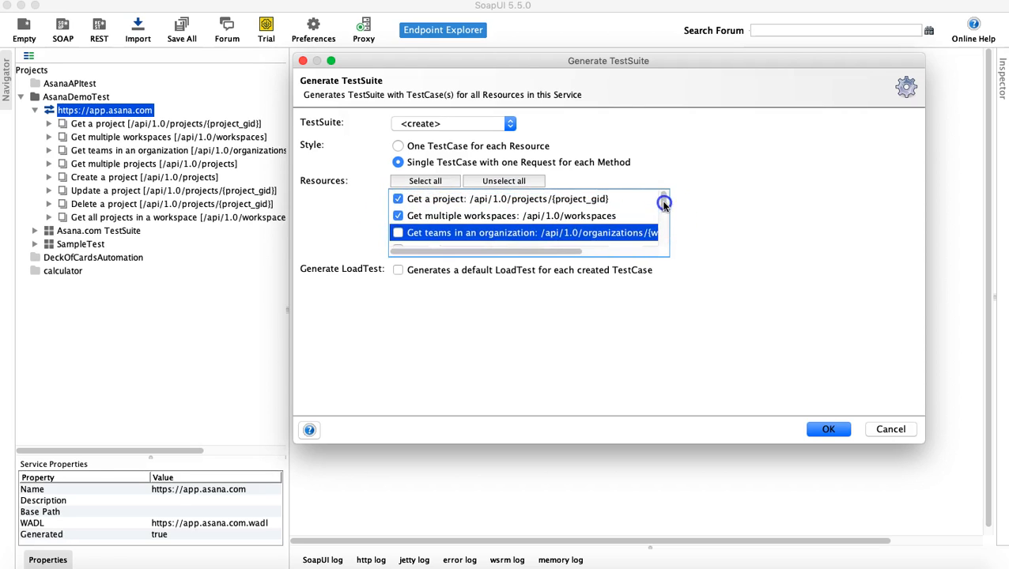
left_click(397, 216)
left_click(397, 199)
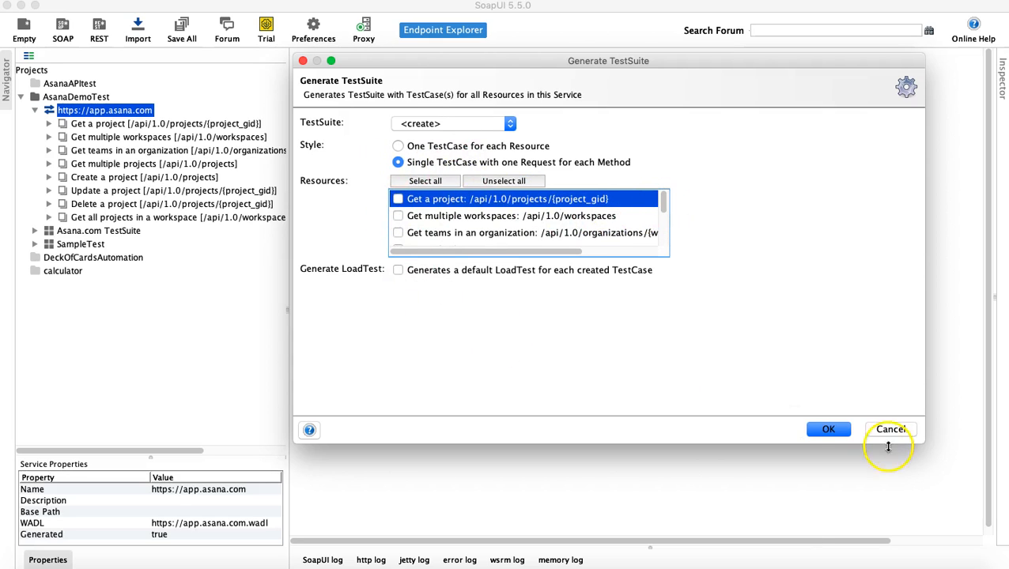
Step: Generate the TestSuite with the name "EndToEnd TestCase Demo" and close its window
left_click(830, 428)
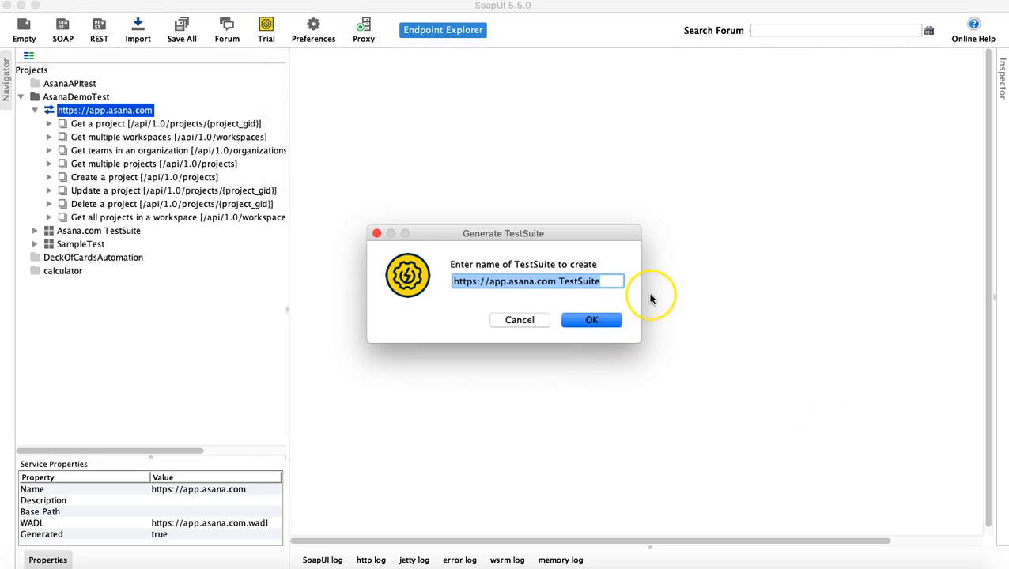
key("BackSpace")
type("End")
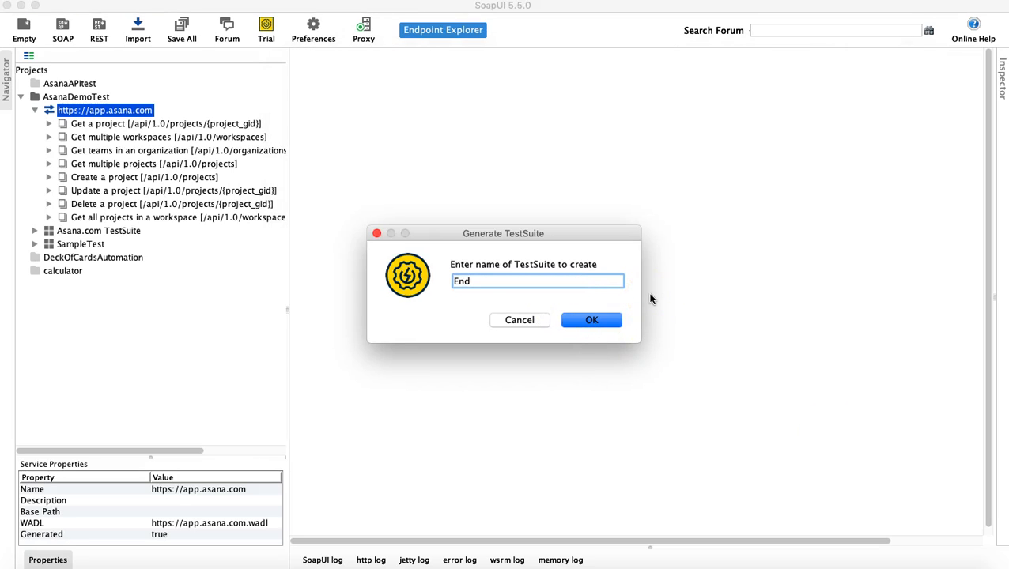
type("ToEnd")
key("BackSpace")
key("BackSpace")
type("nd TestCase")
left_click(687, 291)
type("Demo")
left_click(613, 320)
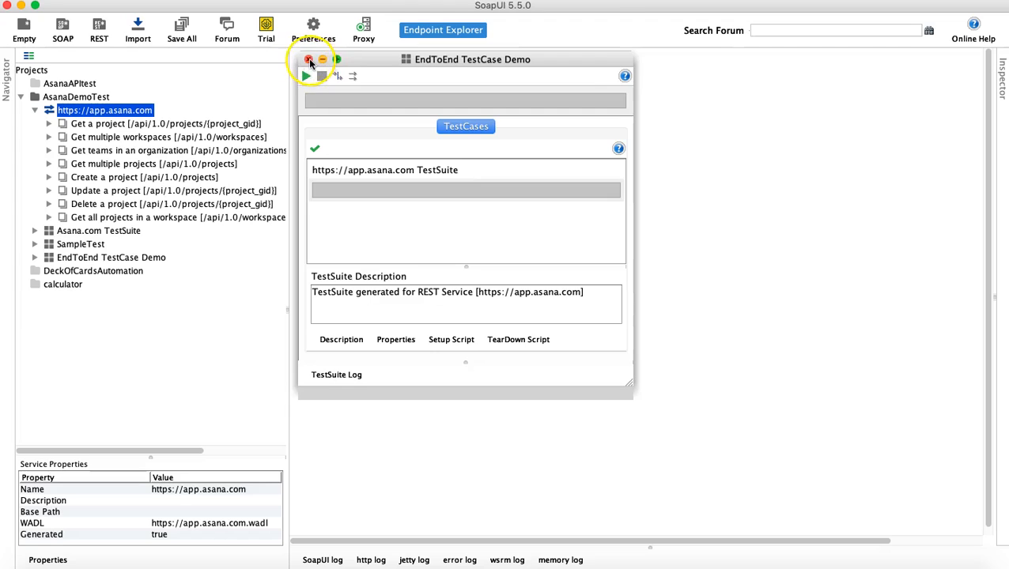
left_click(307, 61)
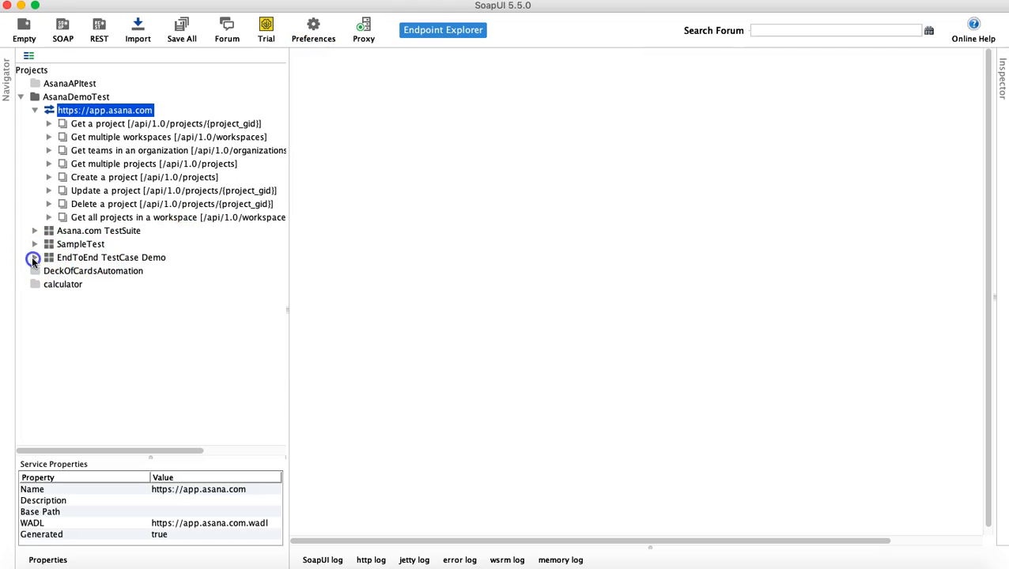
Step: Expand EndToEnd TestCase Demo to its test steps, look through them, and open the Get all projects in a workspace request
left_click(34, 258)
left_click_drag(288, 307, 329, 308)
left_click(48, 271)
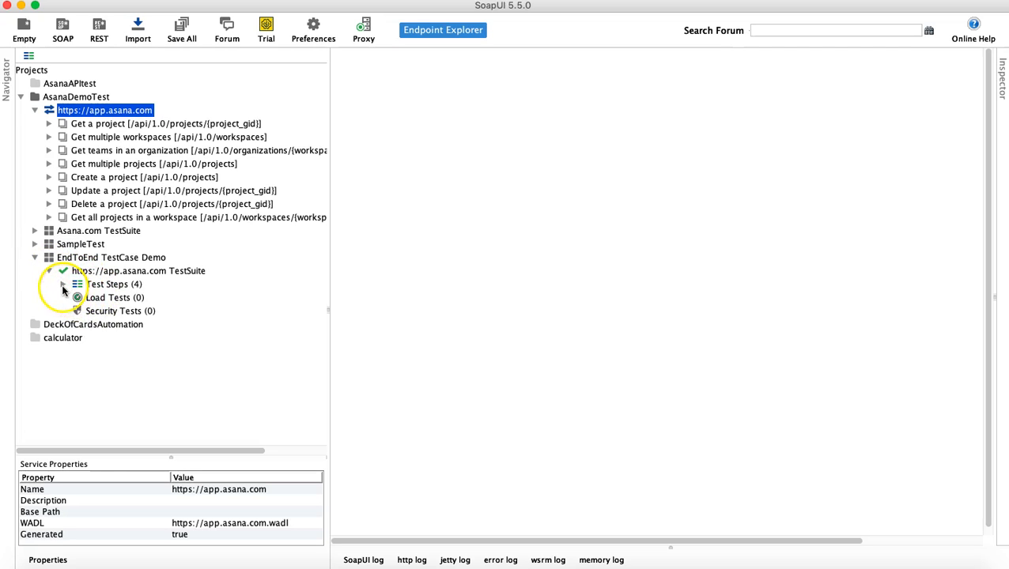
left_click(63, 284)
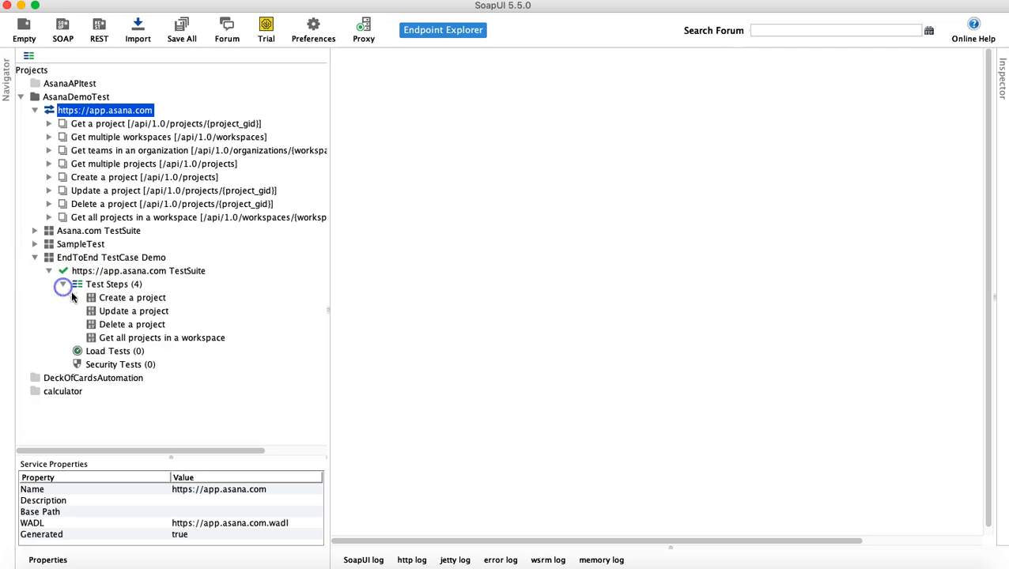
left_click(139, 311)
left_click(139, 325)
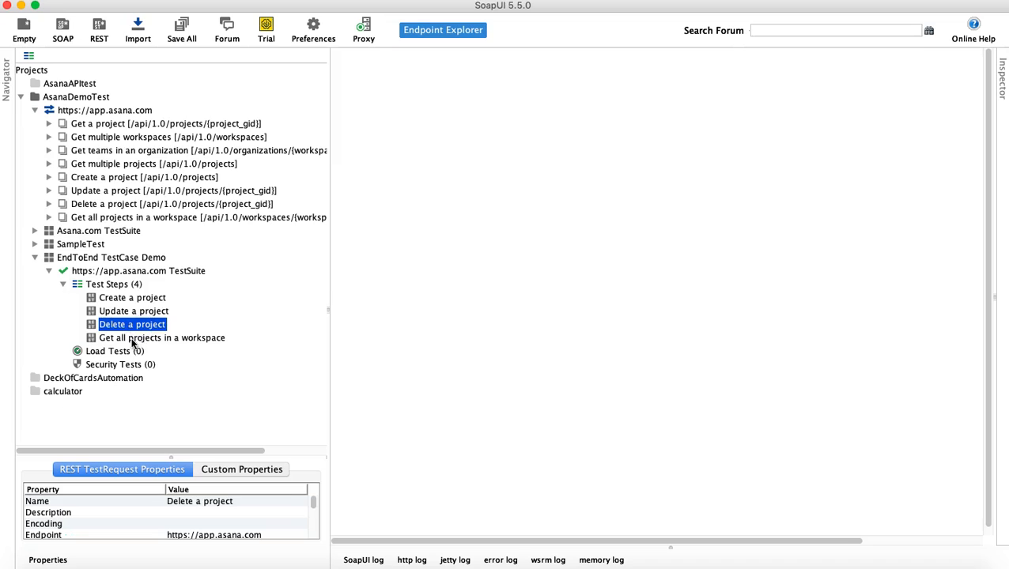
left_click(205, 342)
left_click_drag(329, 311, 335, 310)
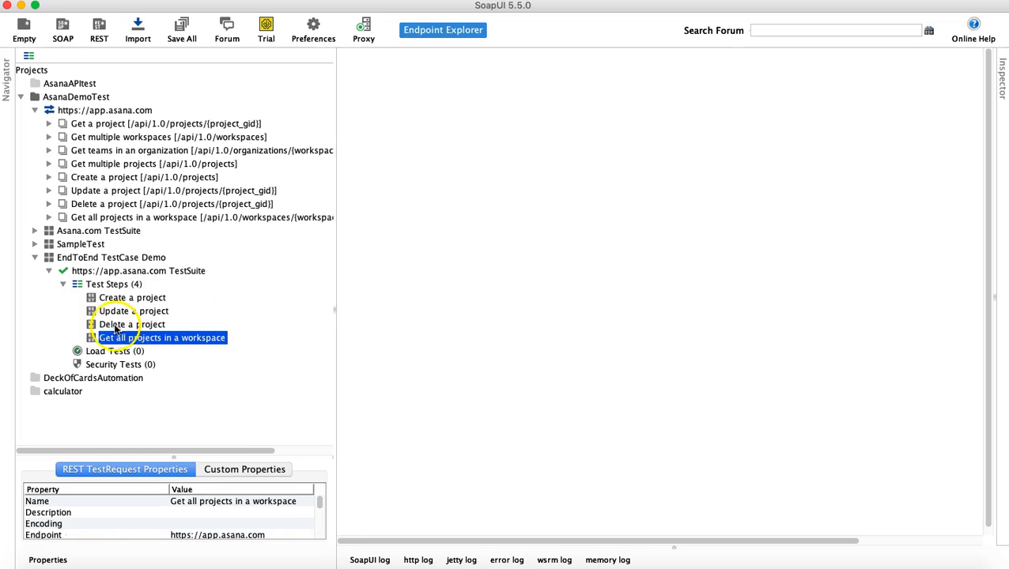
double_click(92, 337)
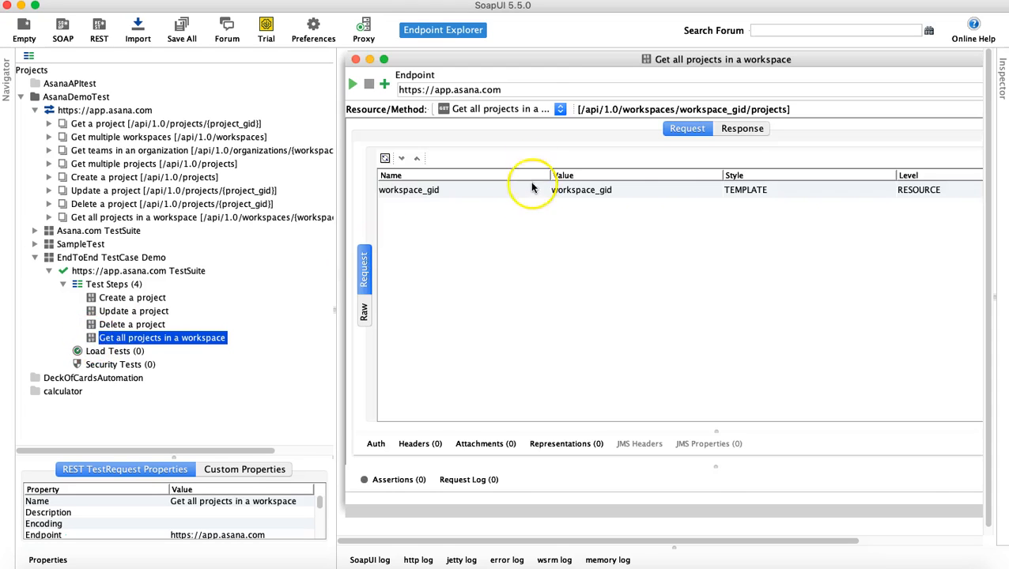
mouse_move(586, 65)
left_mouse_down()
mouse_move(566, 63)
mouse_move(584, 62)
left_mouse_up()
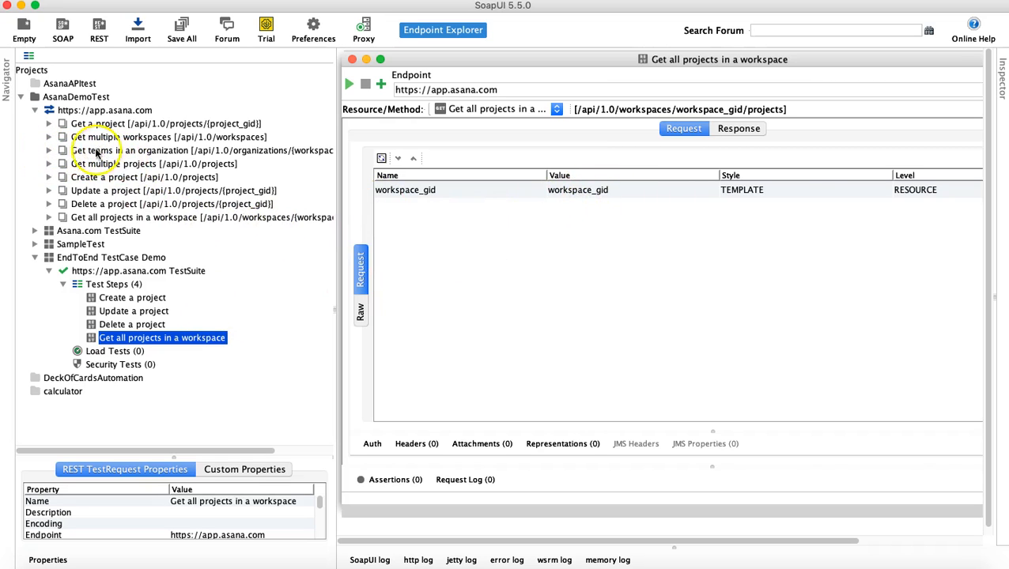
Step: Look inside the Get teams in an organization and Get multiple workspaces resources for a request that supplies the workspace ID
left_click(49, 150)
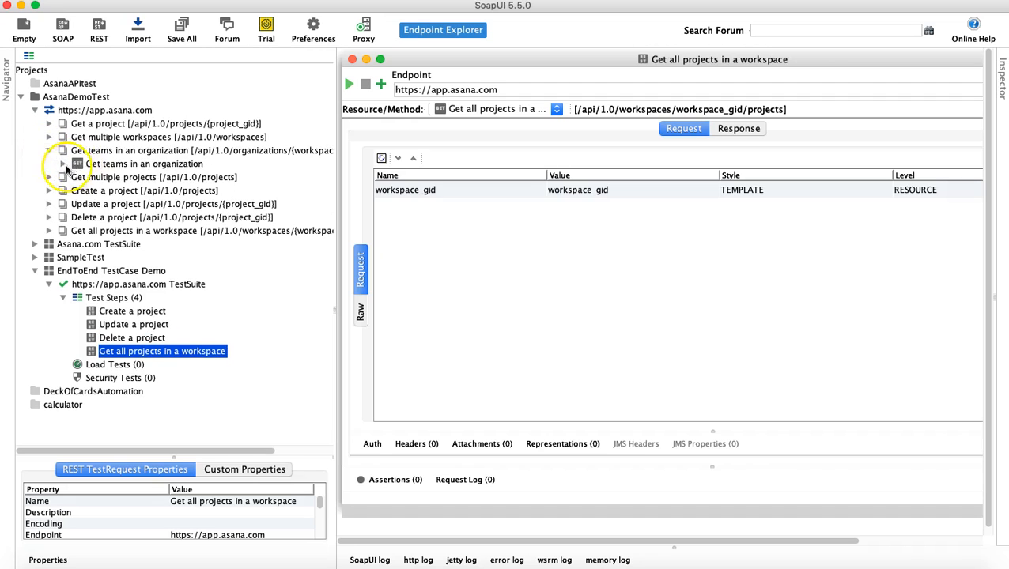
left_click(49, 148)
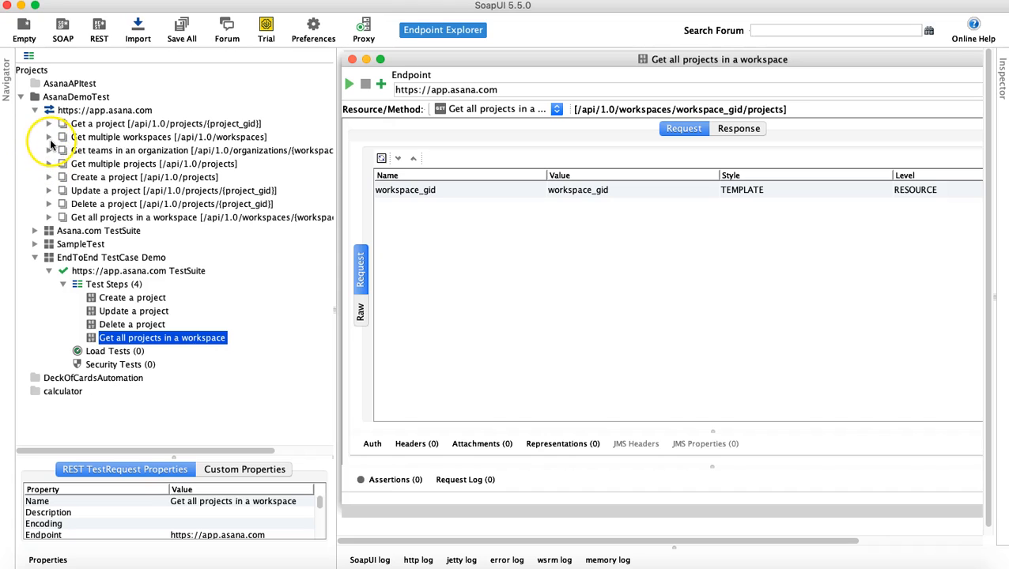
left_click(49, 137)
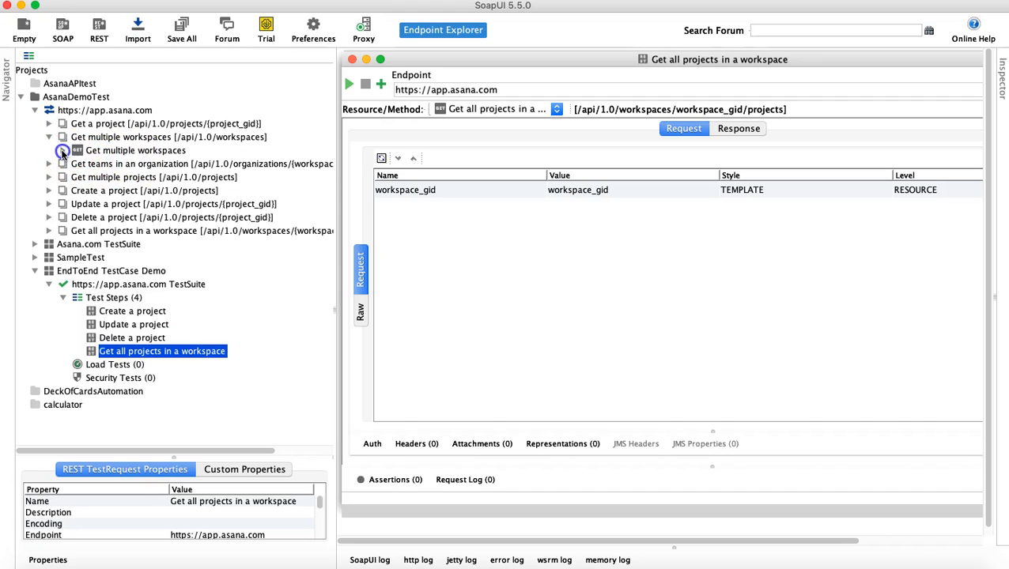
left_click(63, 151)
left_click(135, 164)
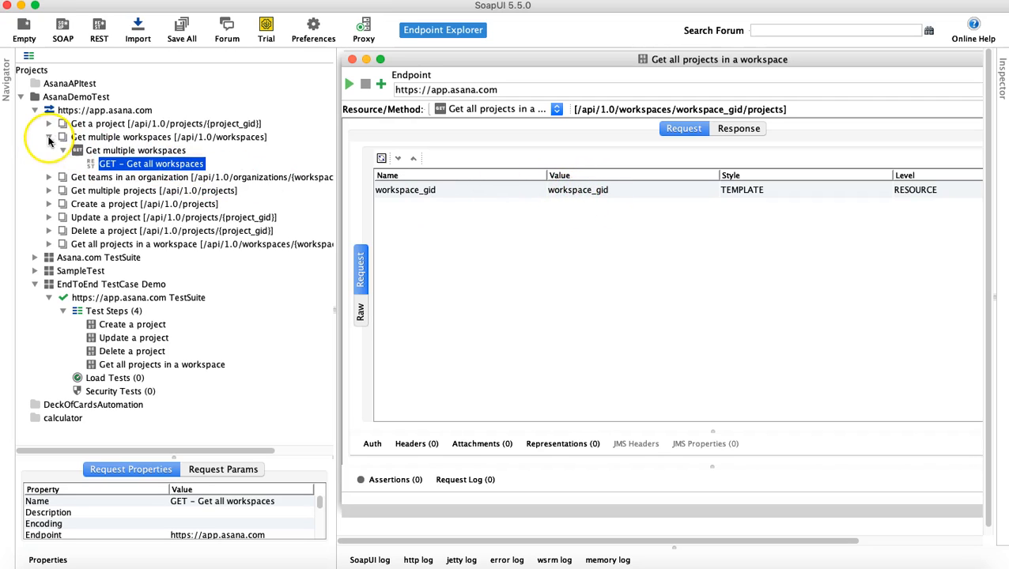
left_click(49, 138)
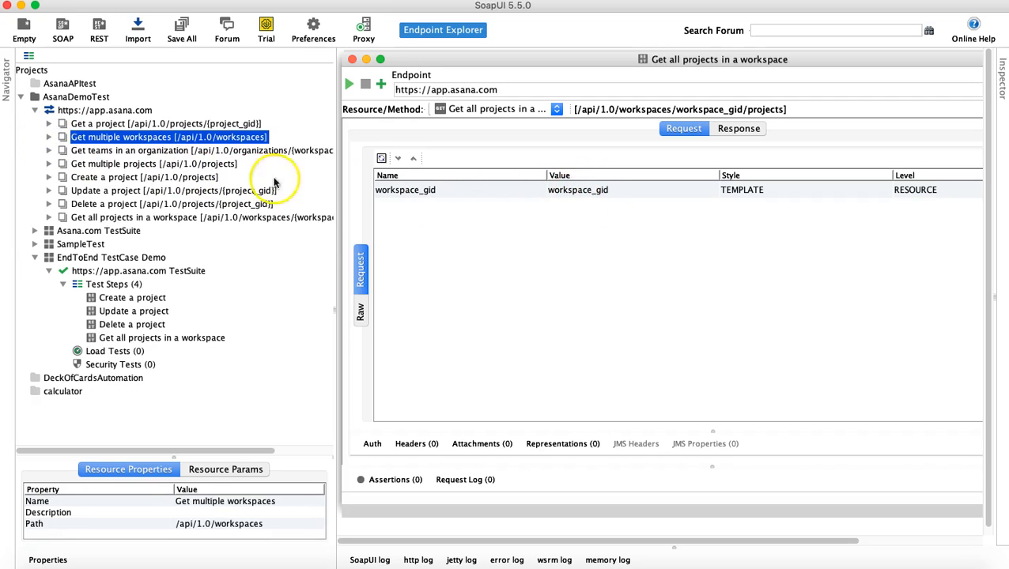
Step: Set workspace_gid in the Get all projects in a workspace test step to the workspace ID copied from the Create a project request body
double_click(132, 301)
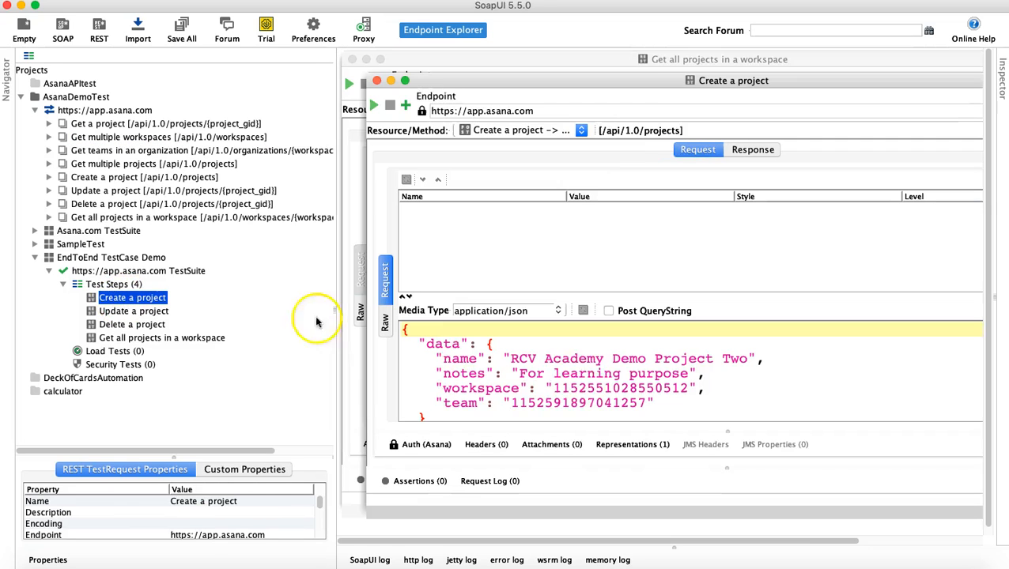
double_click(601, 387)
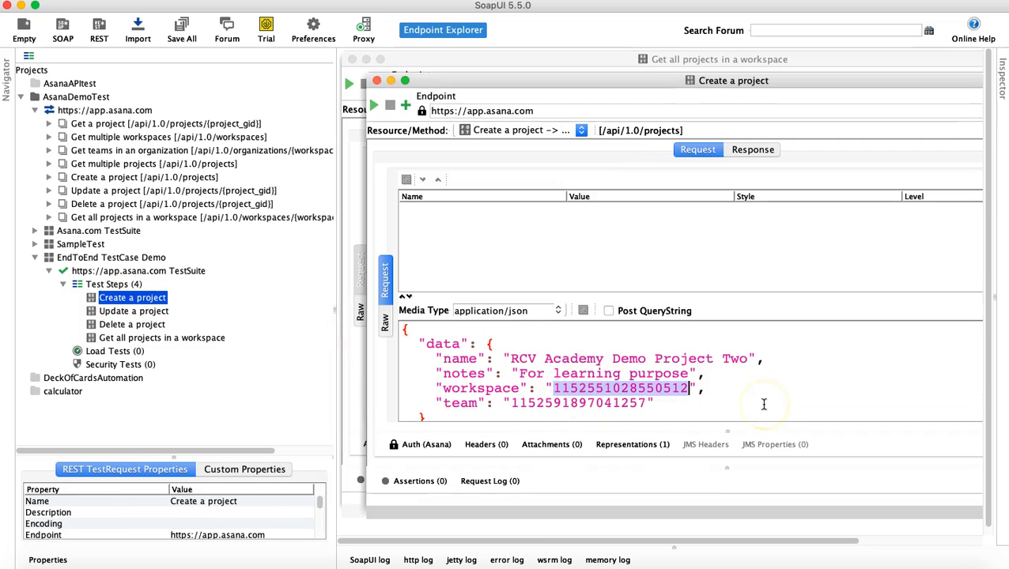
left_click(376, 80)
double_click(605, 192)
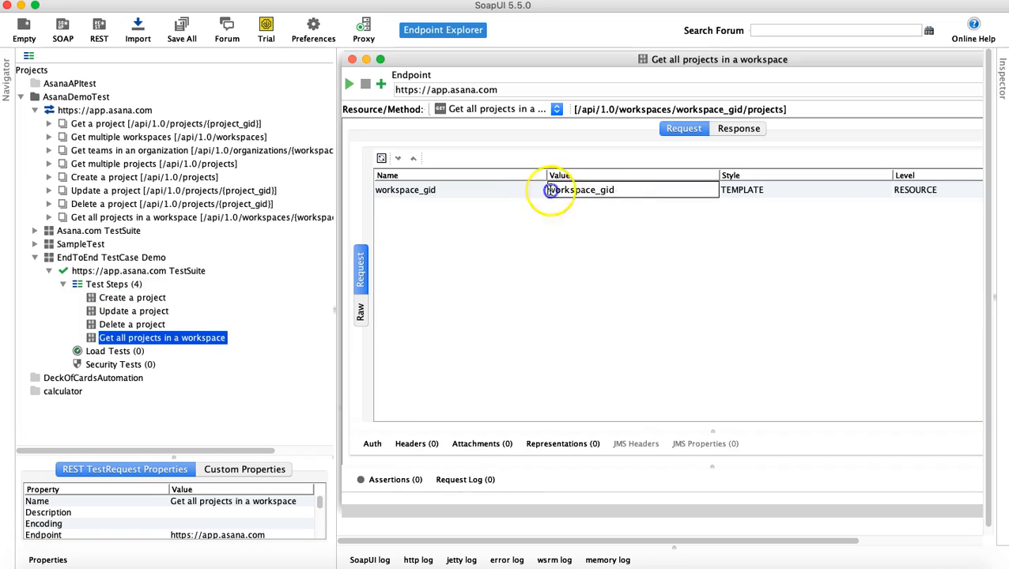
left_click(763, 192)
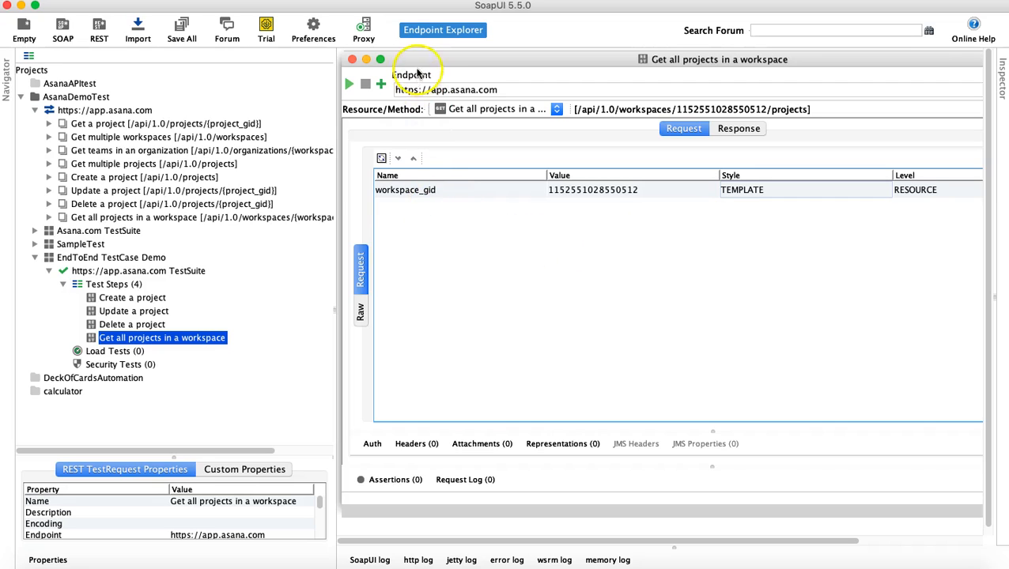
Step: Run the Get all projects in a workspace test step and view its response as JSON and XML
left_click(349, 83)
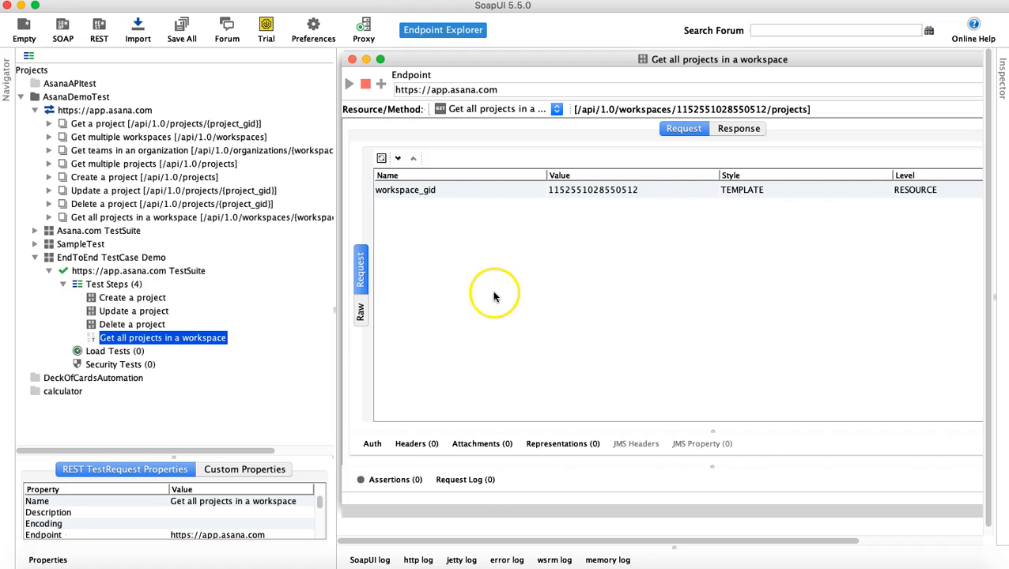
left_click(361, 271)
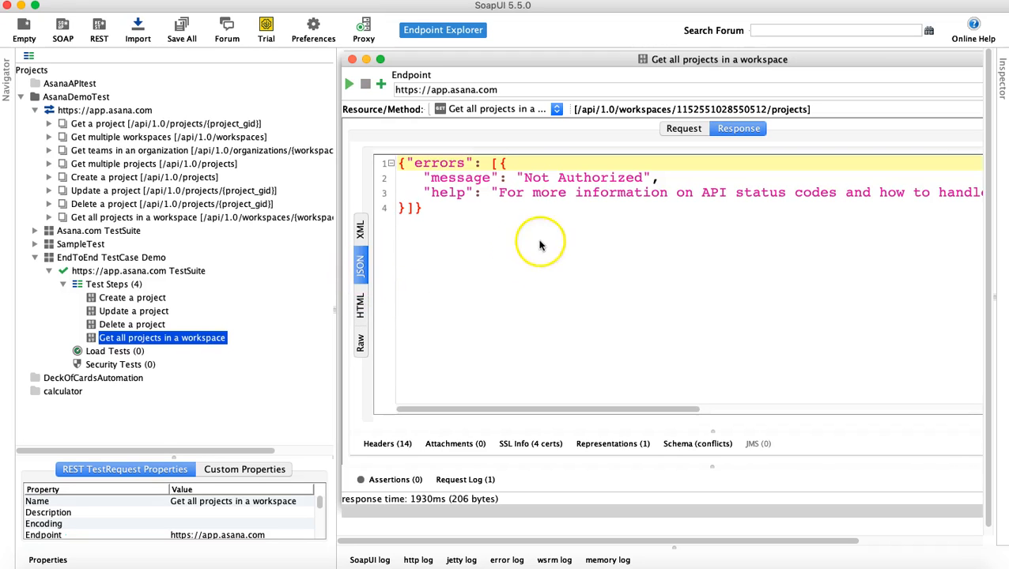
left_click(360, 229)
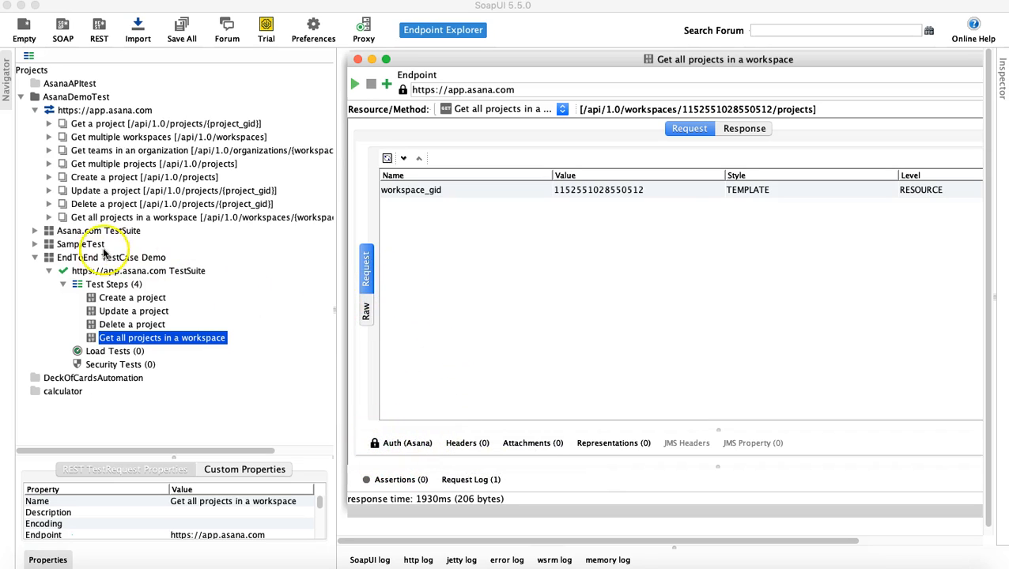
Step: Check the authorization profile in Request 1 of the Update a project resource and in the Delete a project test step
left_click(49, 190)
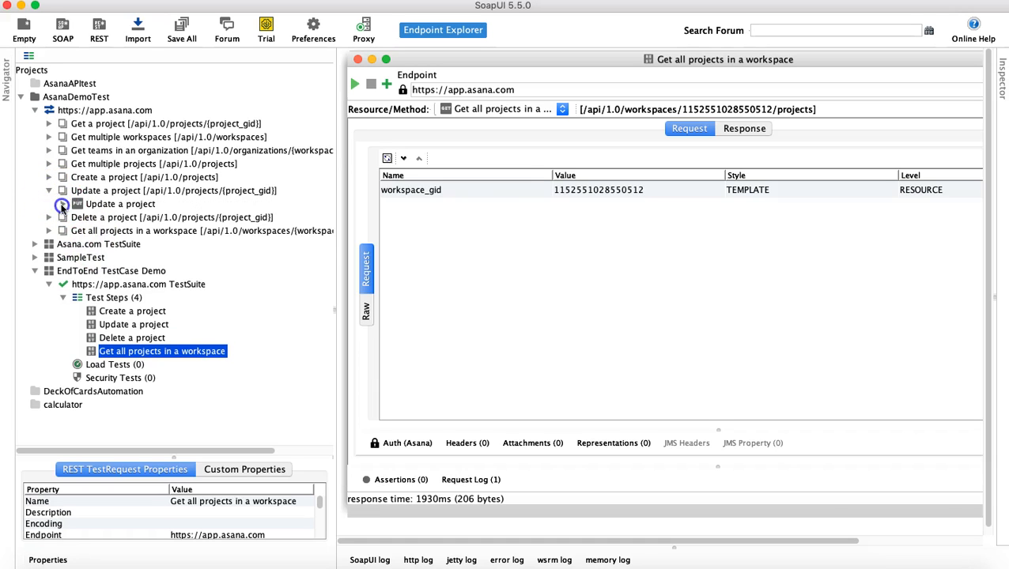
left_click(62, 205)
double_click(120, 217)
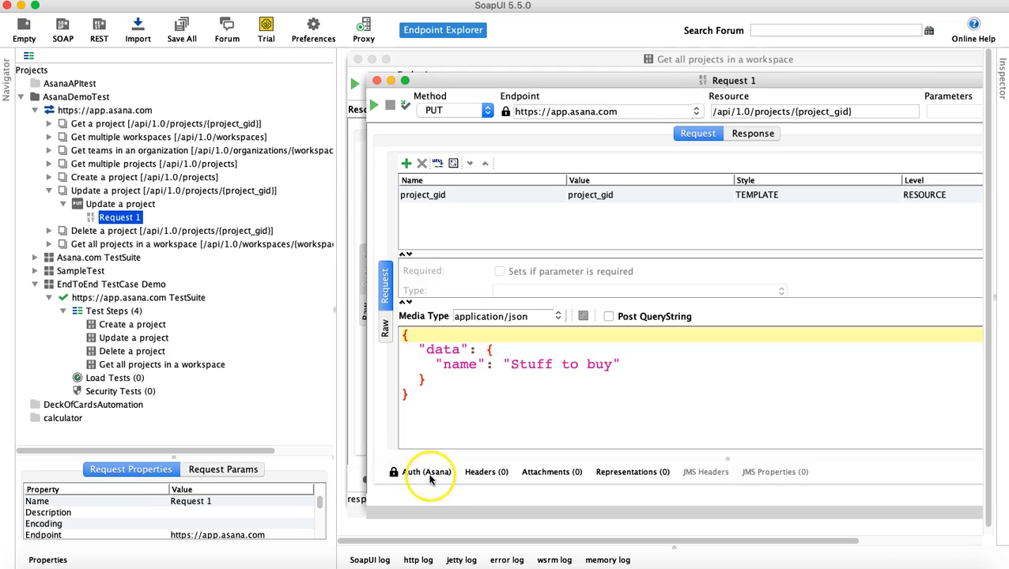
left_click(377, 82)
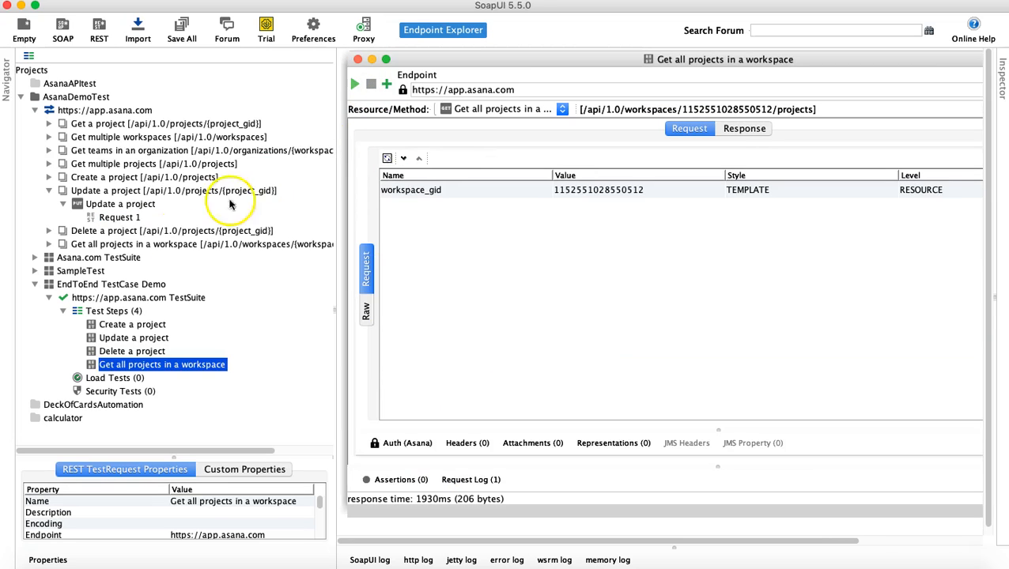
double_click(130, 351)
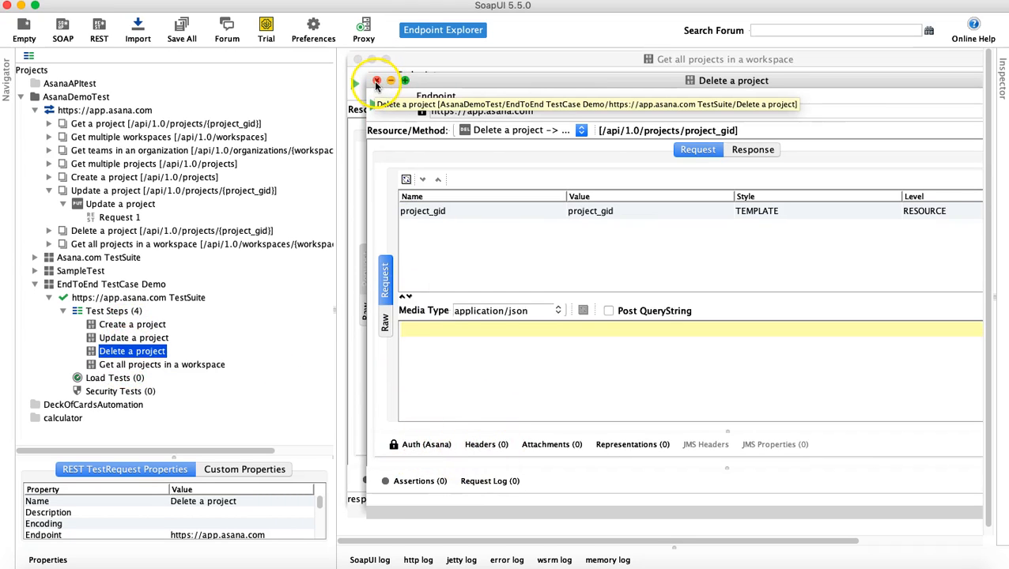
left_click(376, 82)
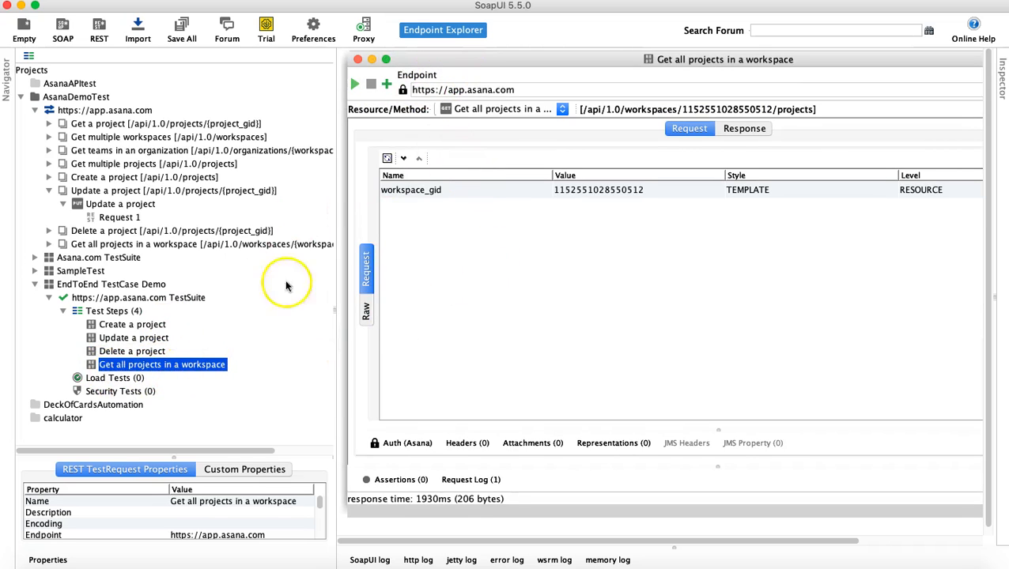
left_click(50, 191)
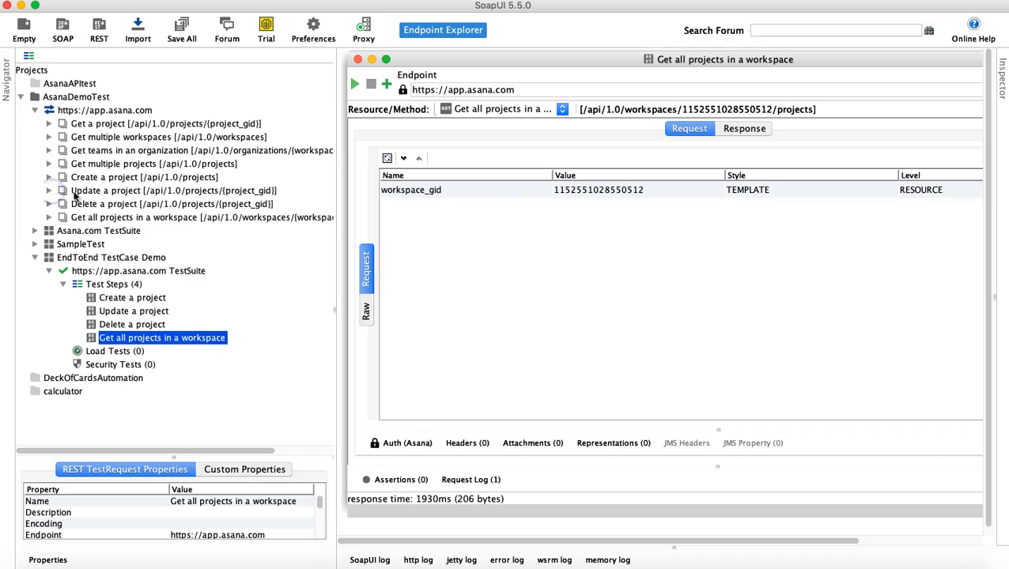
Step: Rerun the Get all projects in a workspace test step with the Asana authorization and view its JSON response
left_click(80, 217)
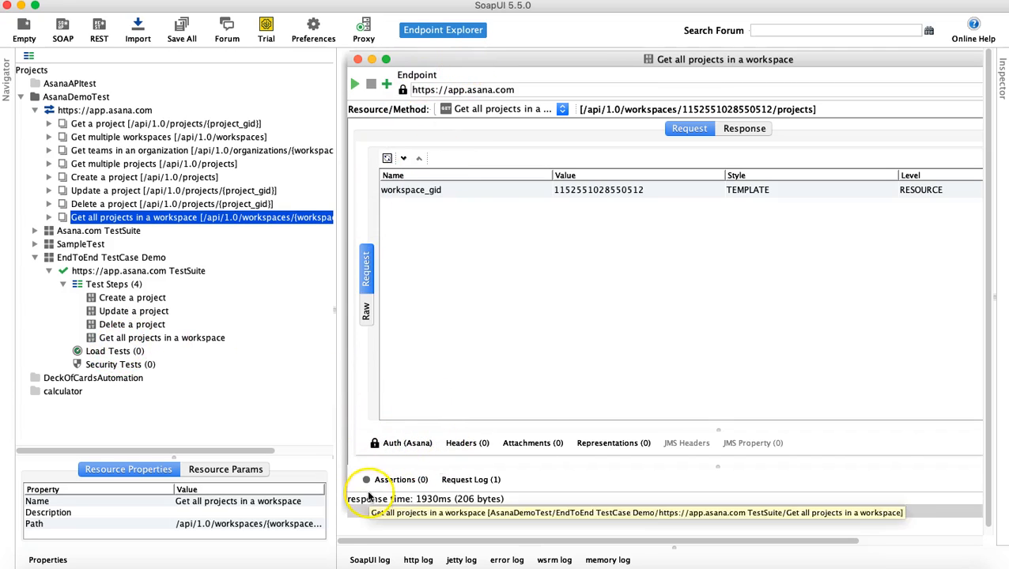
left_click(354, 84)
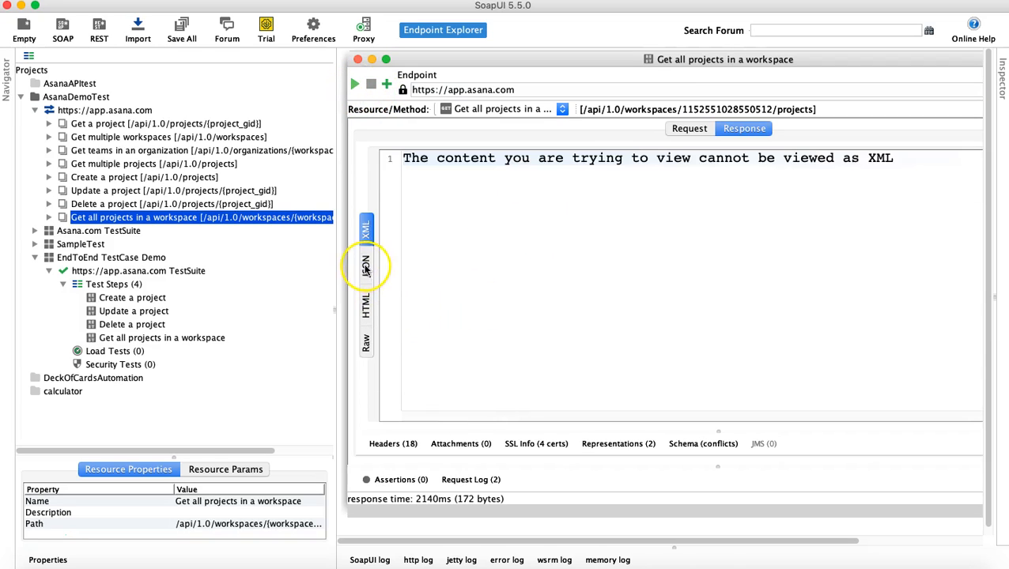
left_click(365, 267)
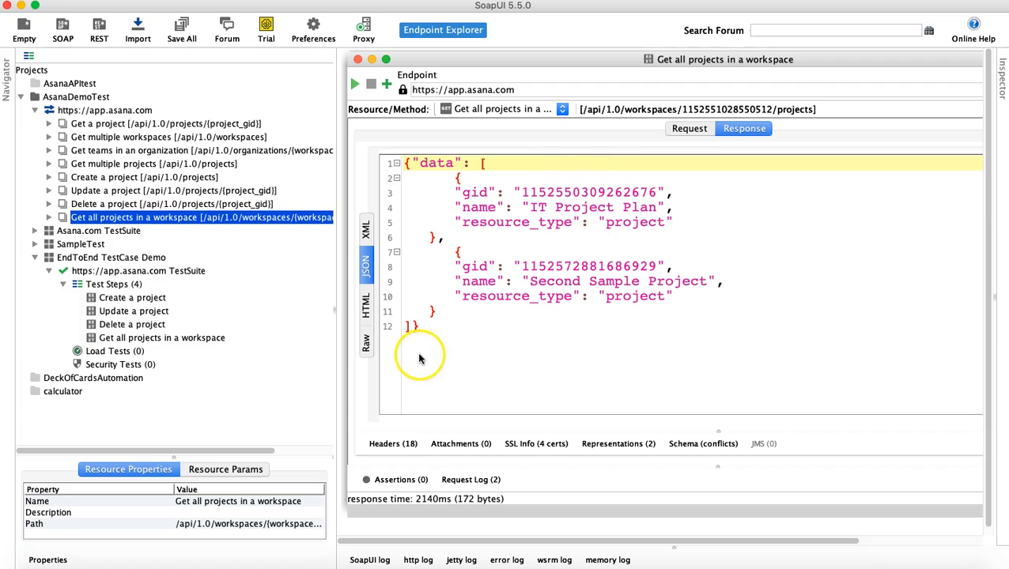
Step: Set the name in the Create a project test step's request body to "RCV Academy Test Project" and close the request window
double_click(144, 300)
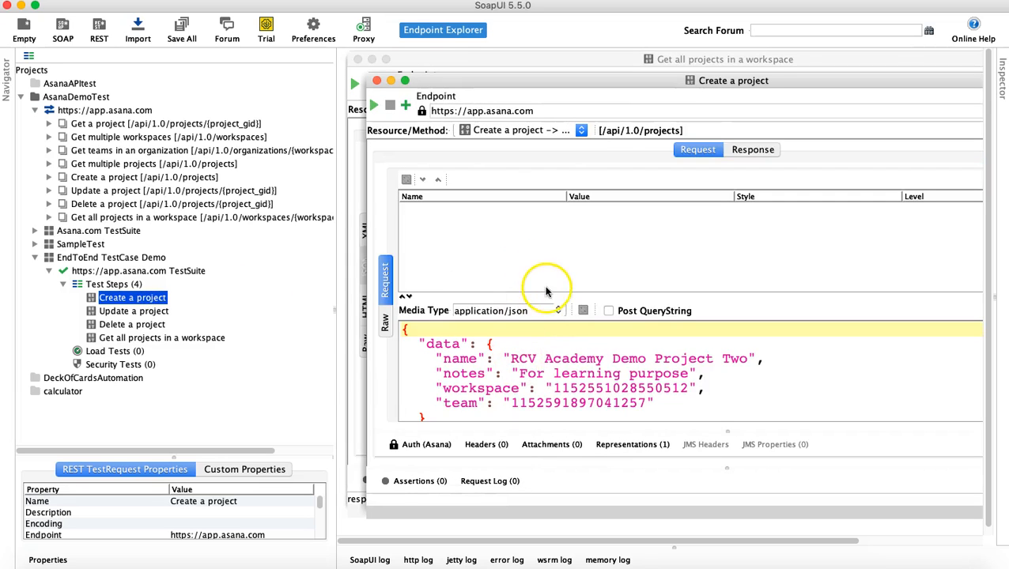
left_click_drag(545, 295, 545, 252)
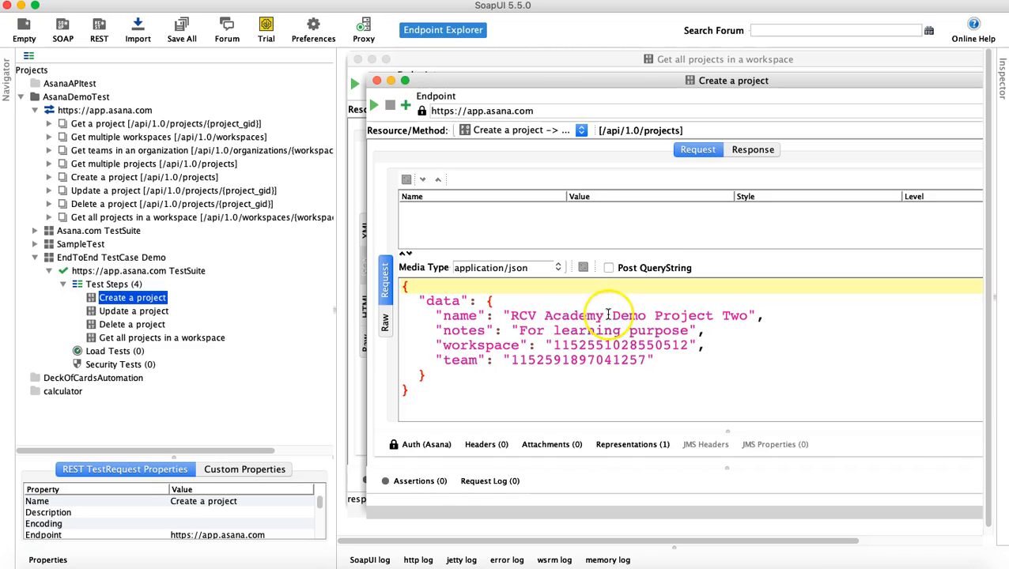
left_click_drag(612, 315, 705, 315)
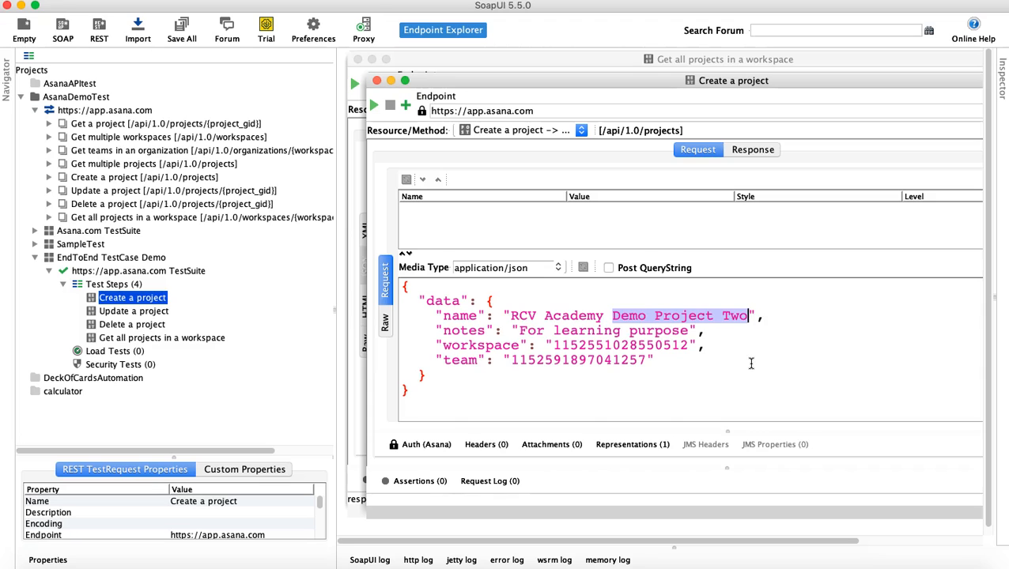
type("D")
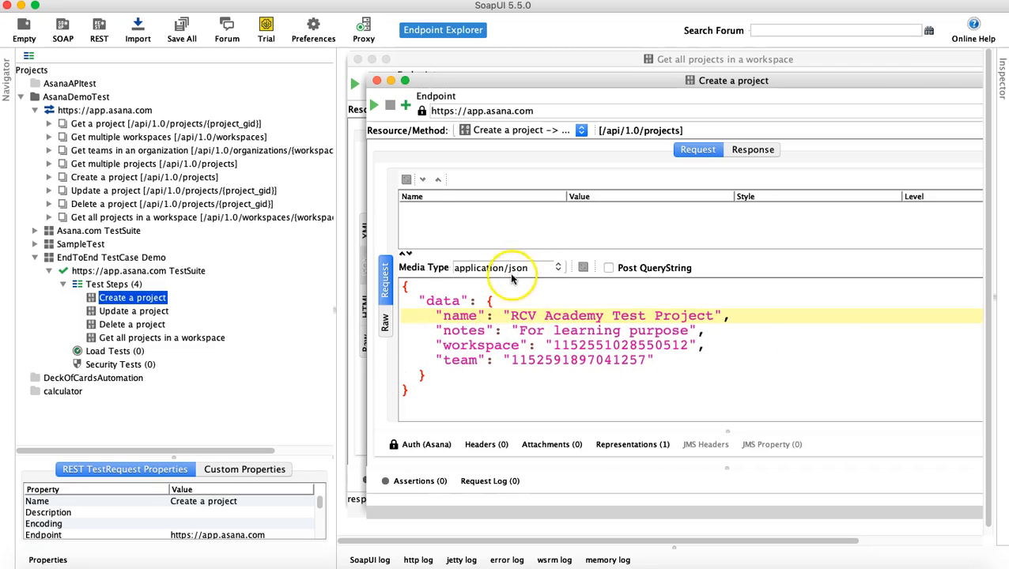
left_click(451, 388)
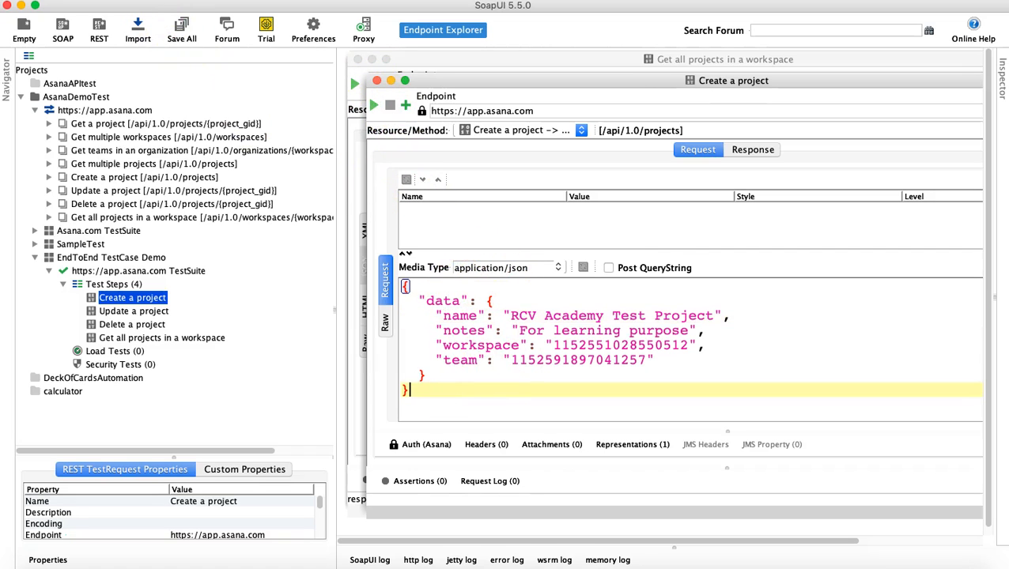
left_click(120, 1)
left_click(155, 125)
left_click(376, 80)
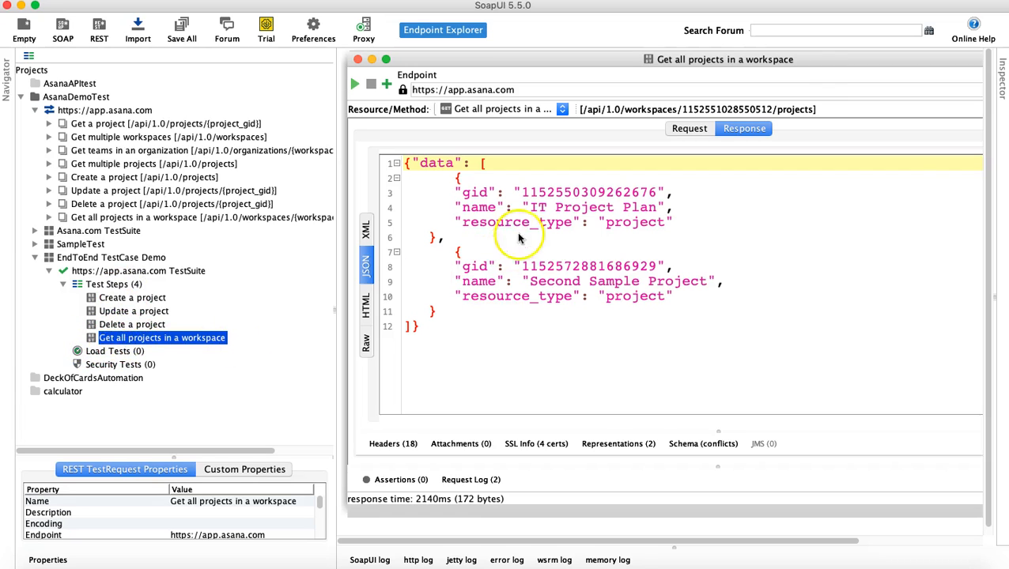
Step: Move the Get all projects in a workspace test step above Create a project and collapse its REST resource
left_click_drag(99, 339, 101, 299)
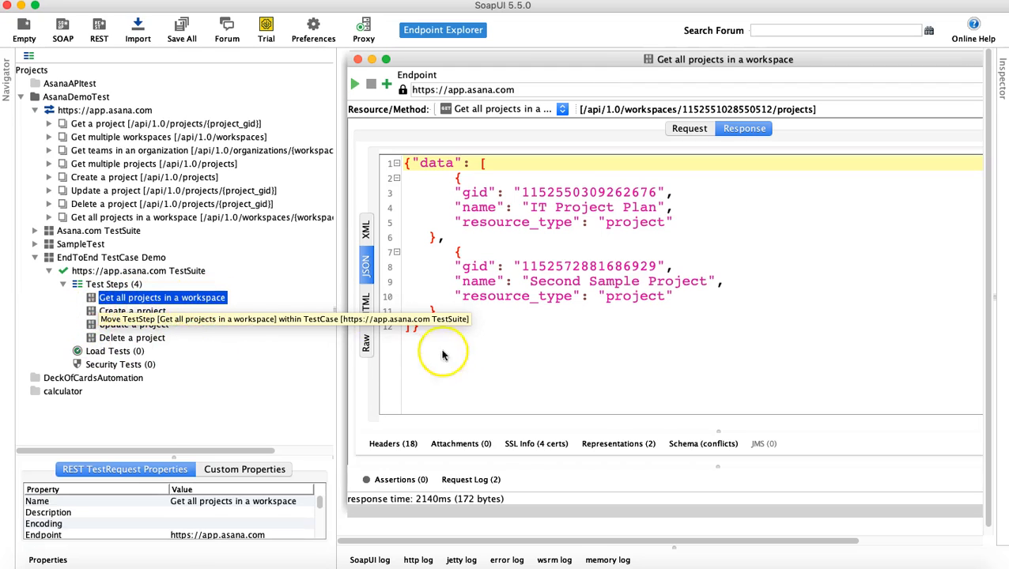
left_click(131, 315)
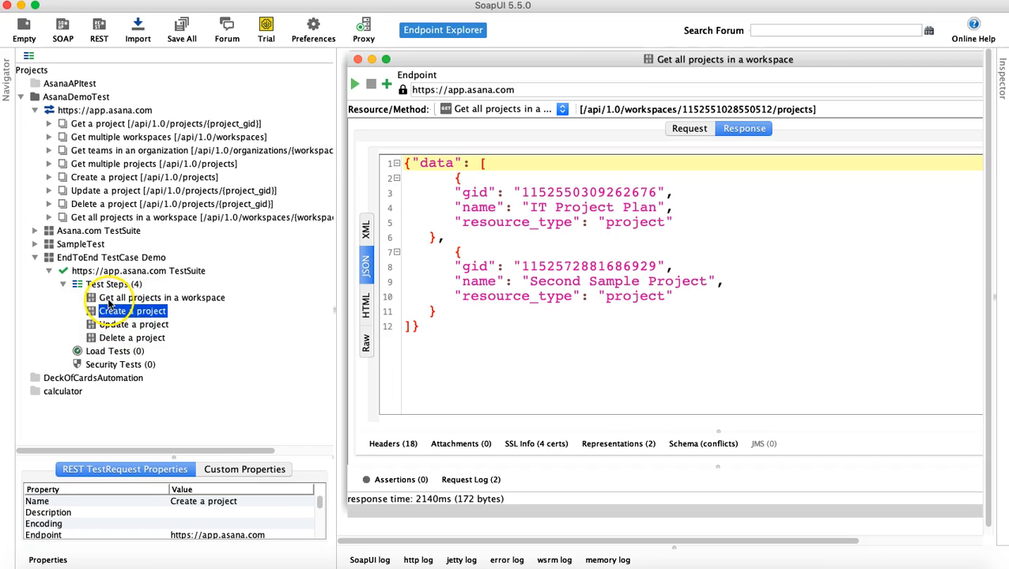
left_click(109, 301)
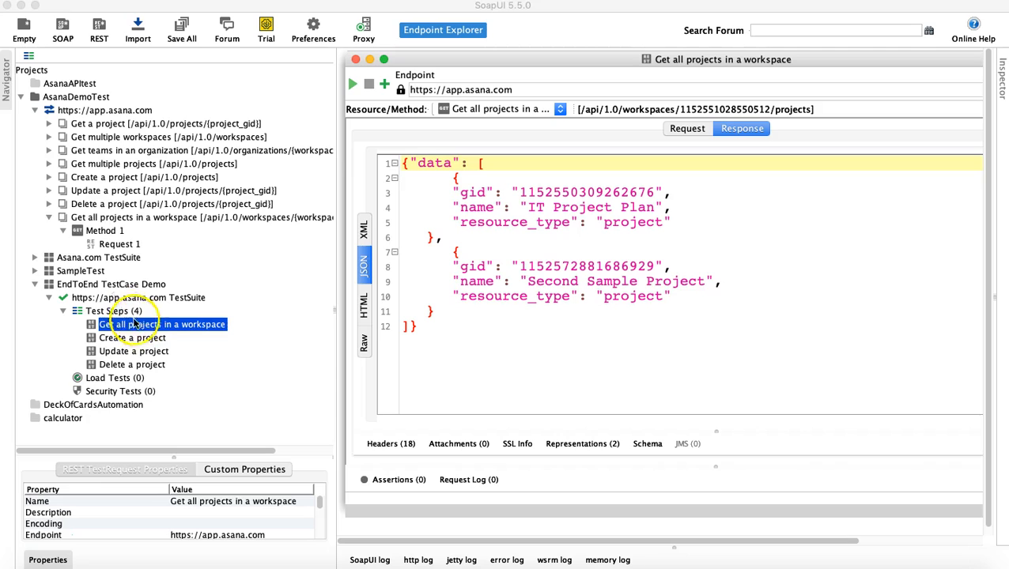
left_click(50, 218)
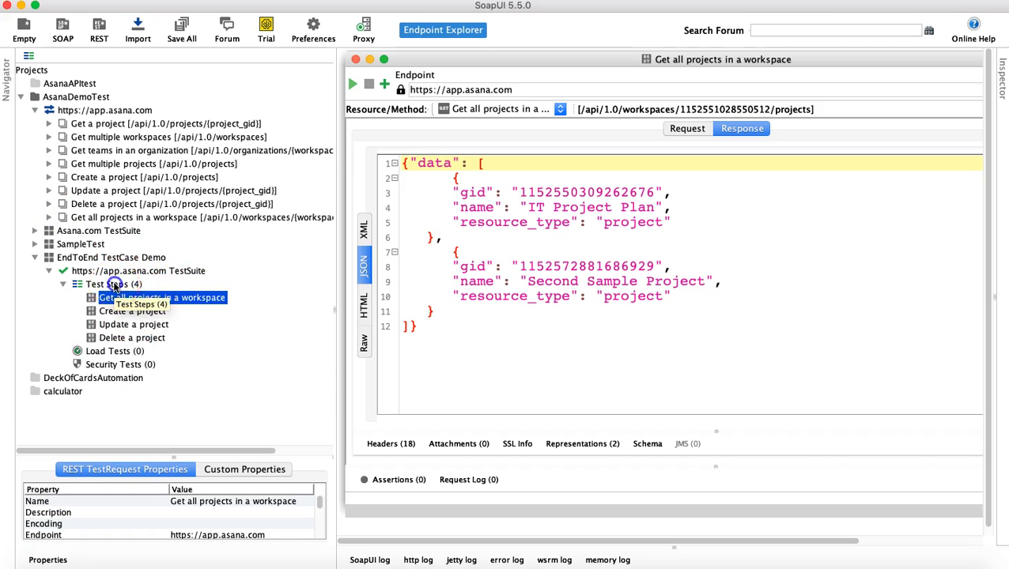
Step: Add a REST Request test step named "Get project details after project creation" to the EndToEnd TestCase Demo suite's test case
left_click(114, 285)
right_click(115, 285)
mouse_move(180, 309)
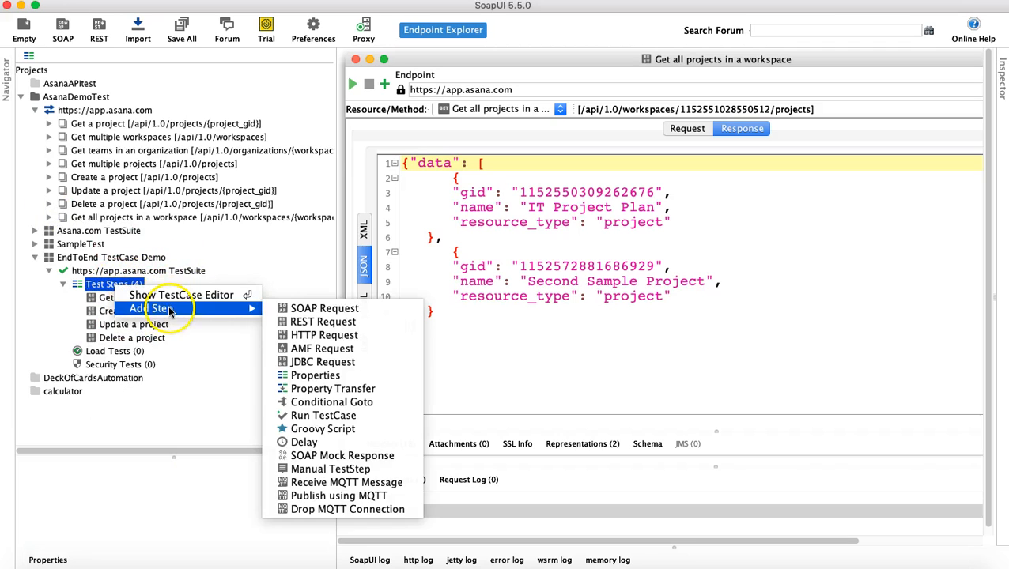
left_click(320, 327)
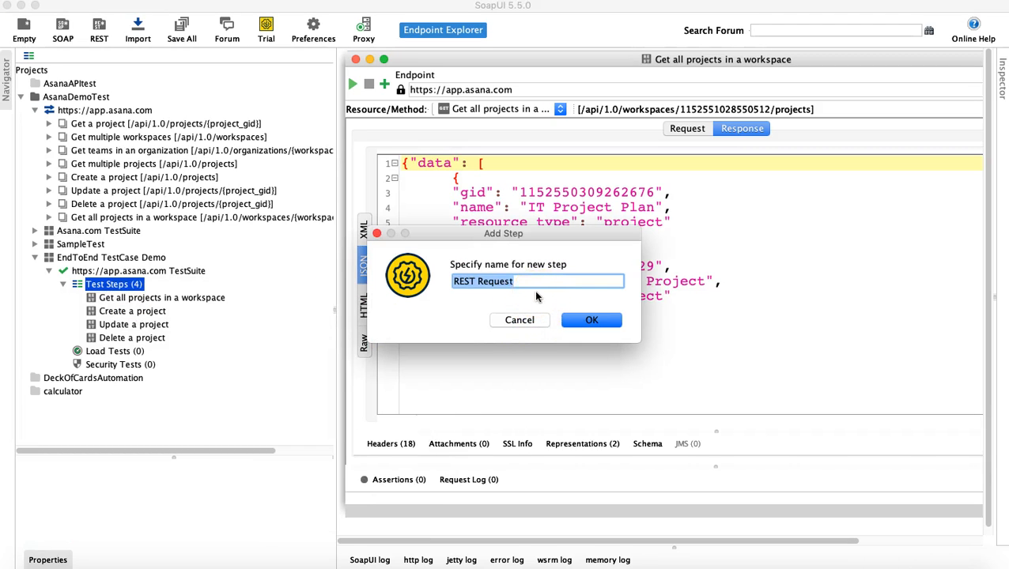
type("Get project details")
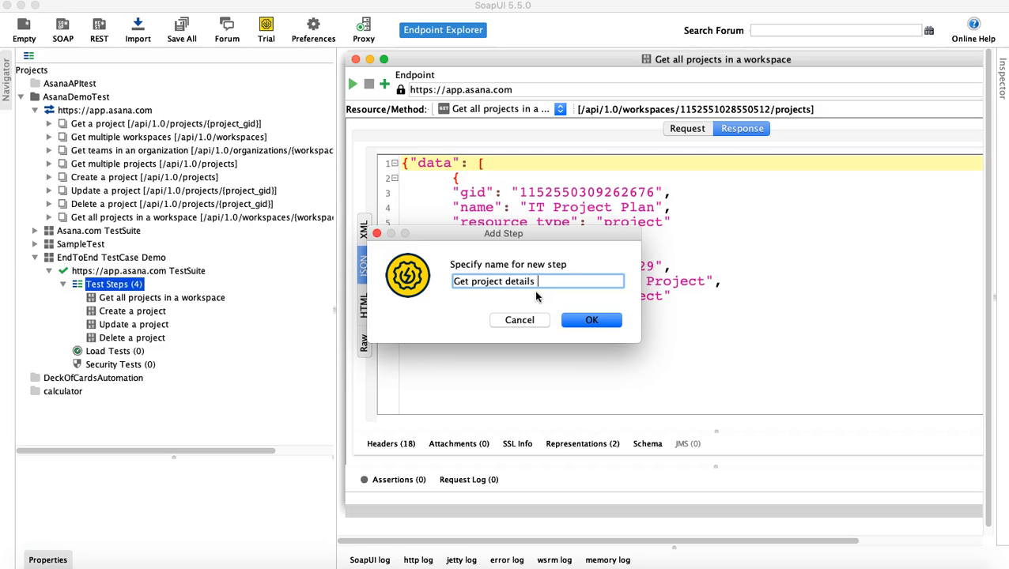
type(" after project creation")
left_click(461, 291)
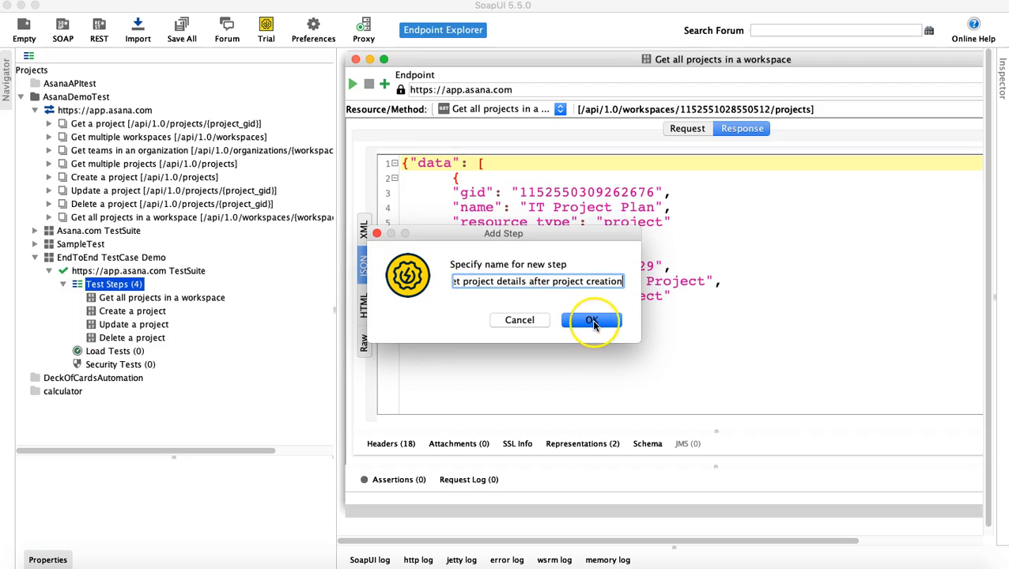
left_click(591, 319)
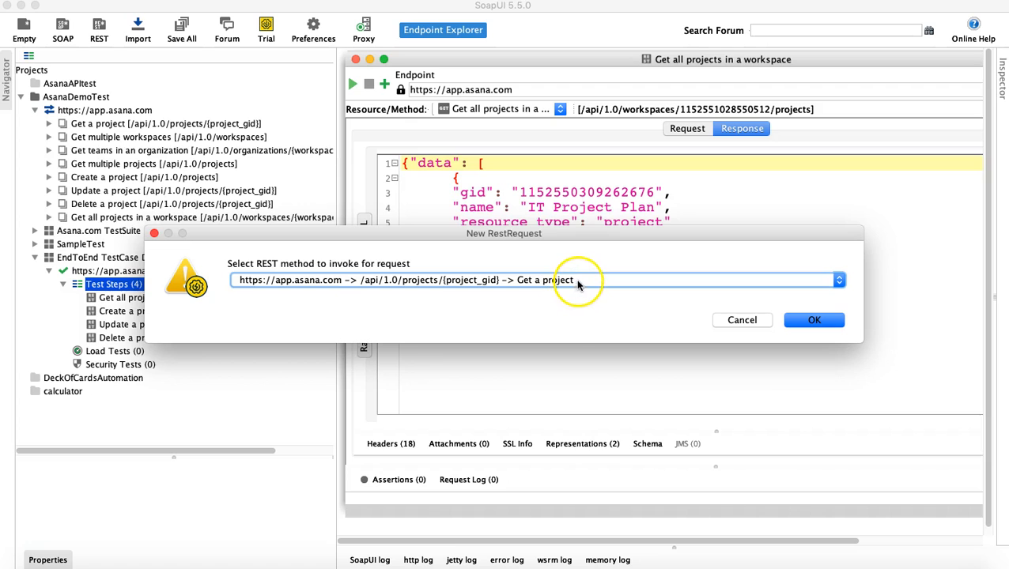
Step: Base the new test step on /api/1.0/workspaces/{workspace_gid}/projects -> Method 1 -> Request 1
left_click(578, 283)
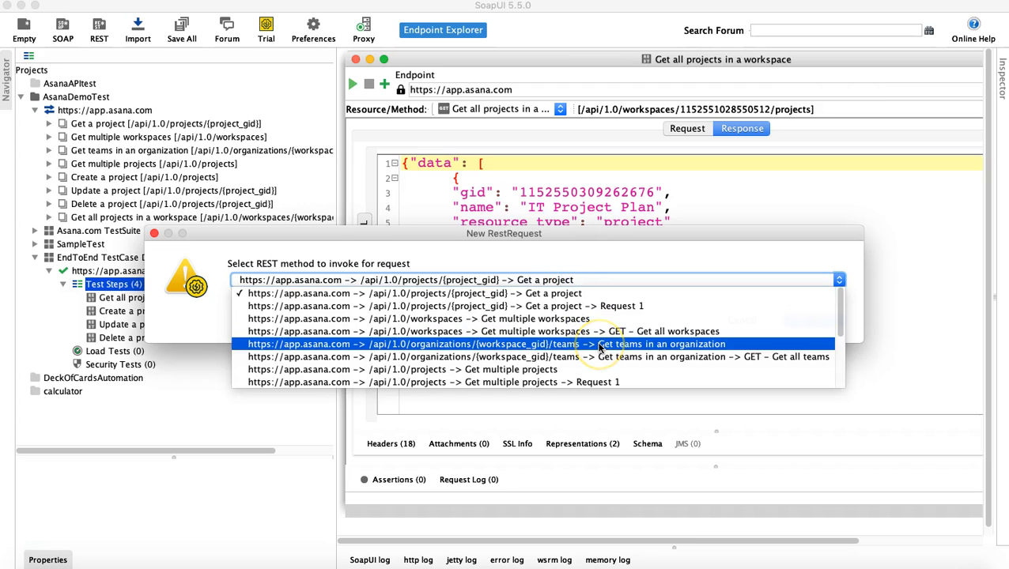
scroll(599, 346, "down", 5)
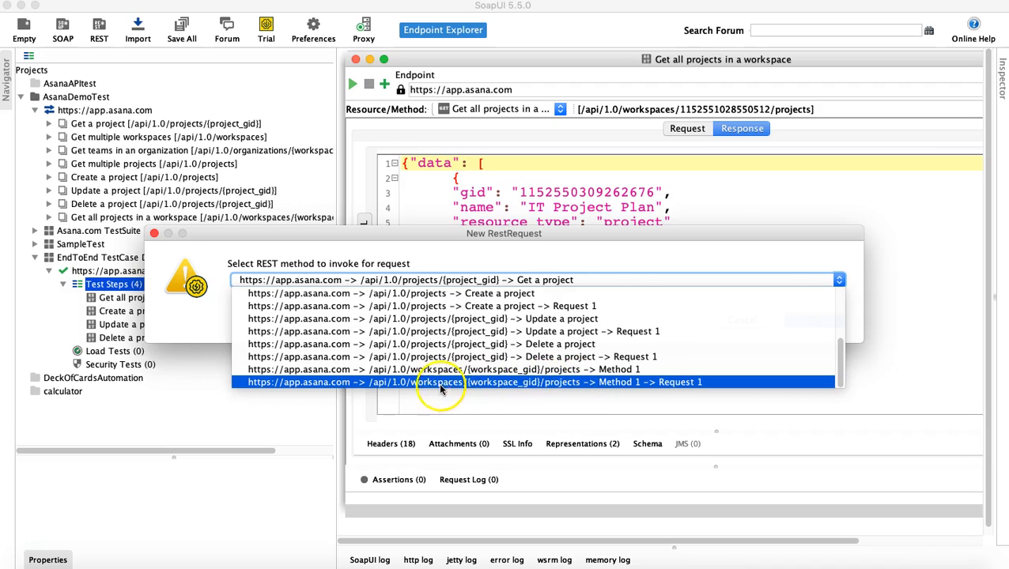
left_click(549, 382)
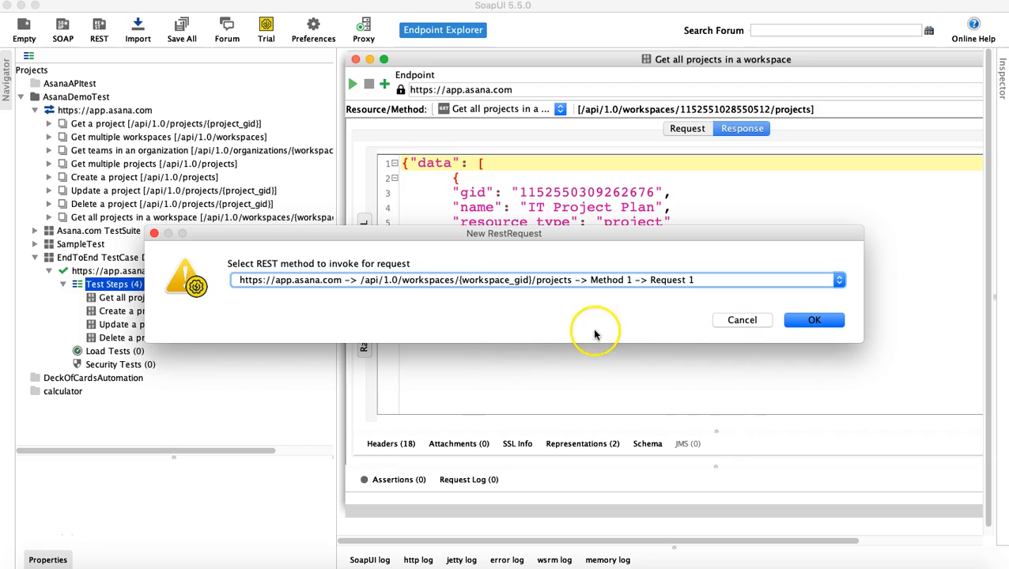
left_click(810, 322)
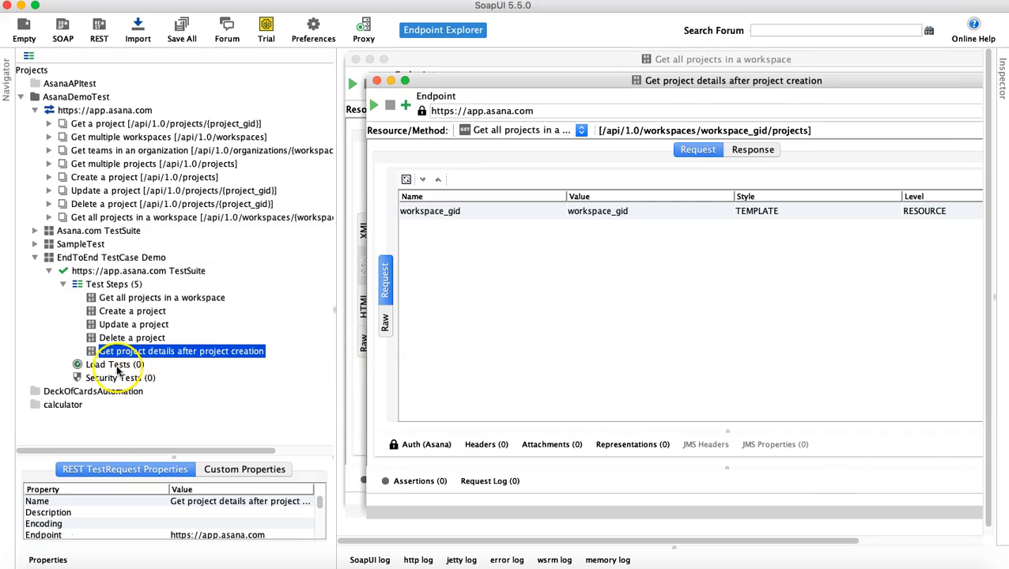
Step: Move Get project details after project creation directly below Create a project and review the order of the first three test steps
left_click_drag(93, 354, 96, 322)
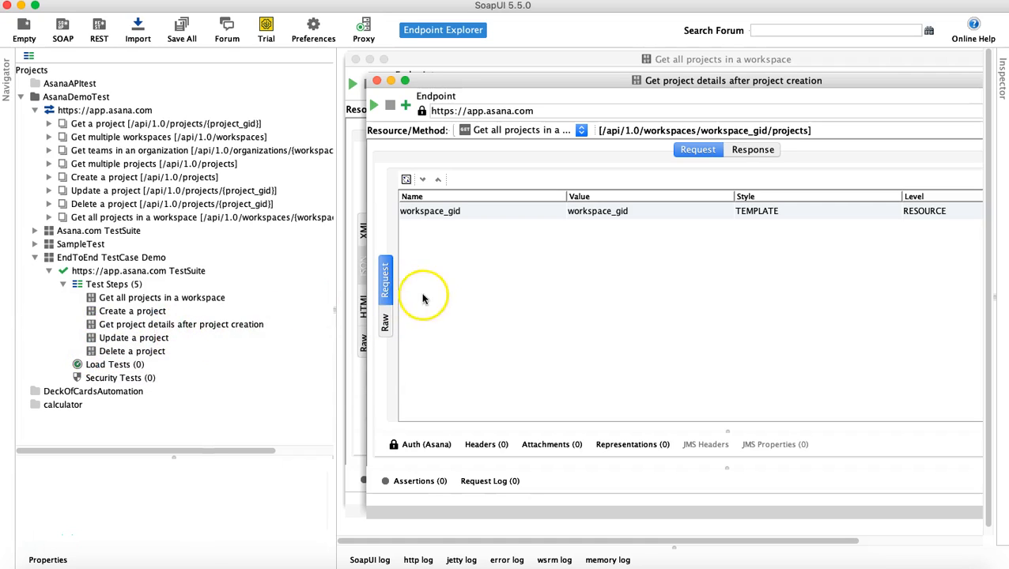
left_click(144, 298)
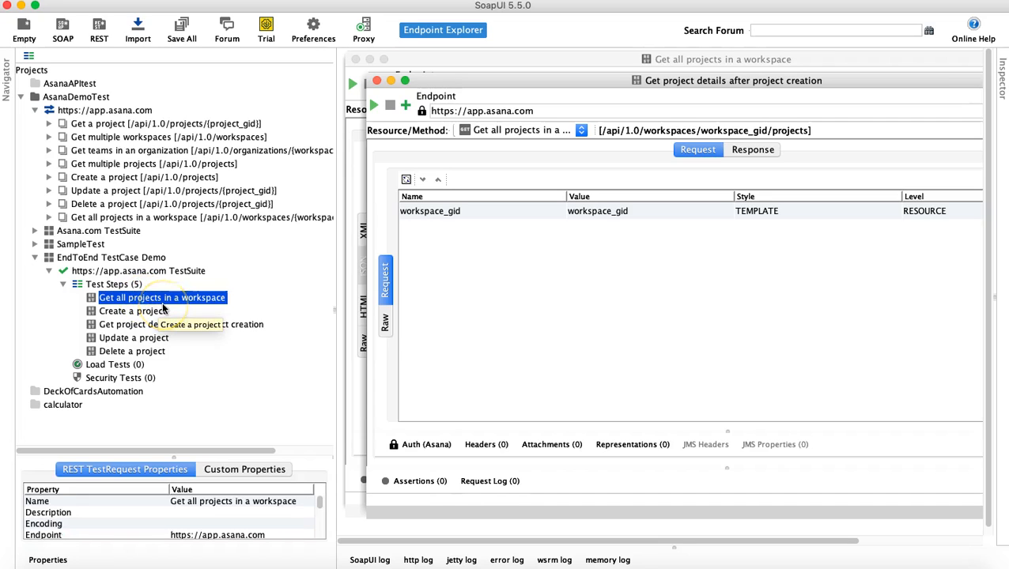
left_click(149, 313)
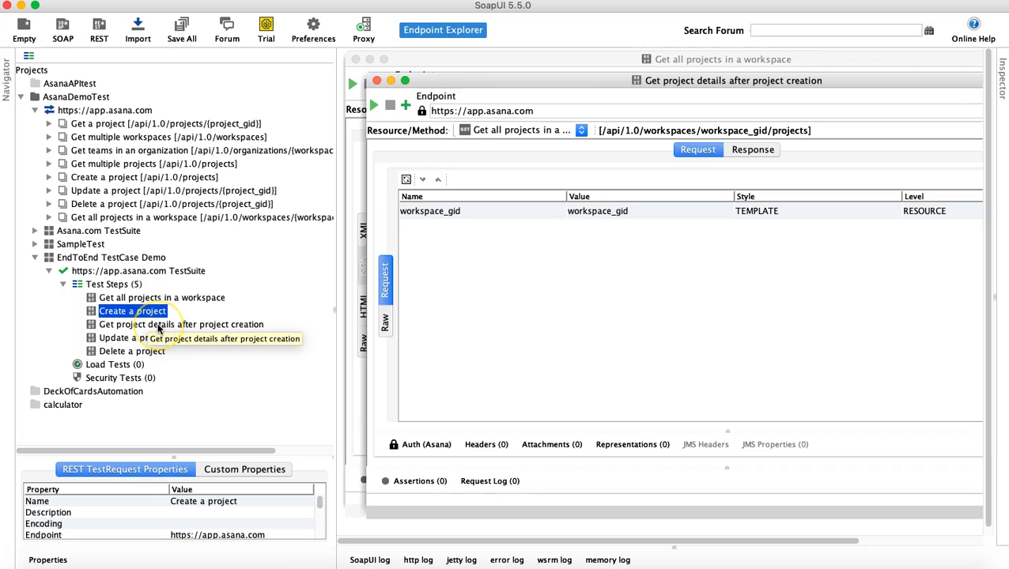
left_click(159, 325)
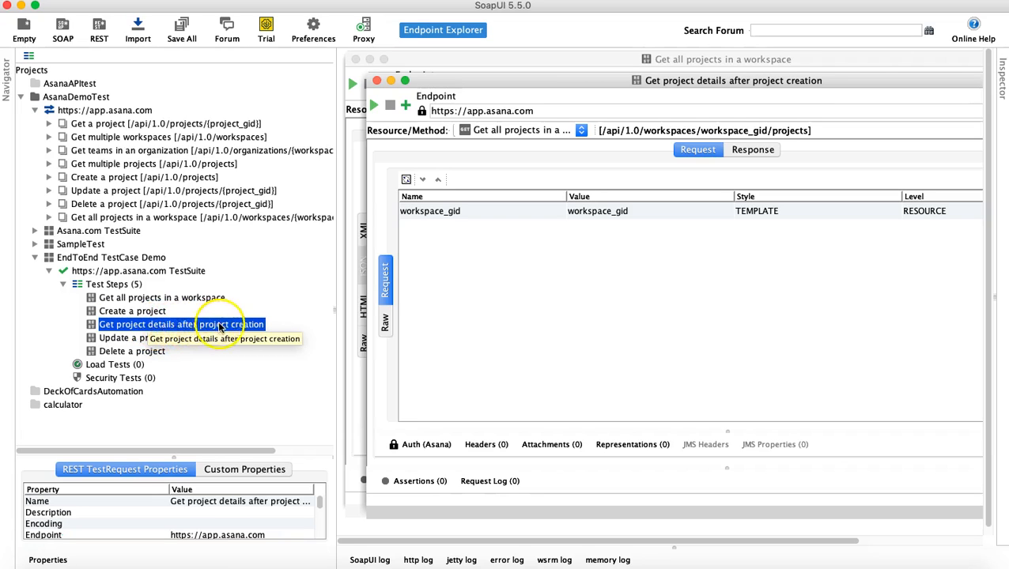
Step: Review the test steps and the requests of Update a project, Get all projects in a workspace and Delete a project
left_click(155, 311)
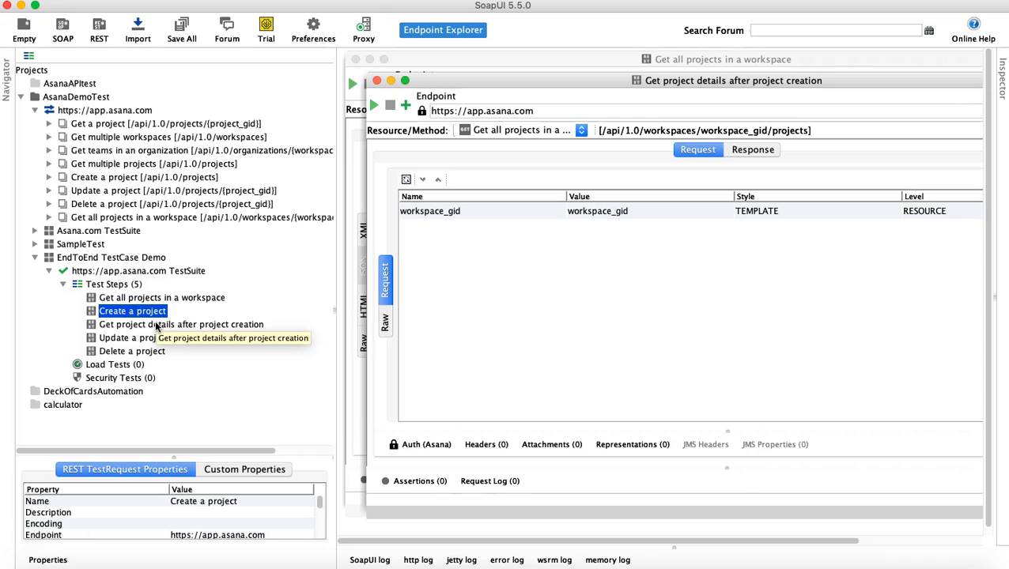
left_click(155, 326)
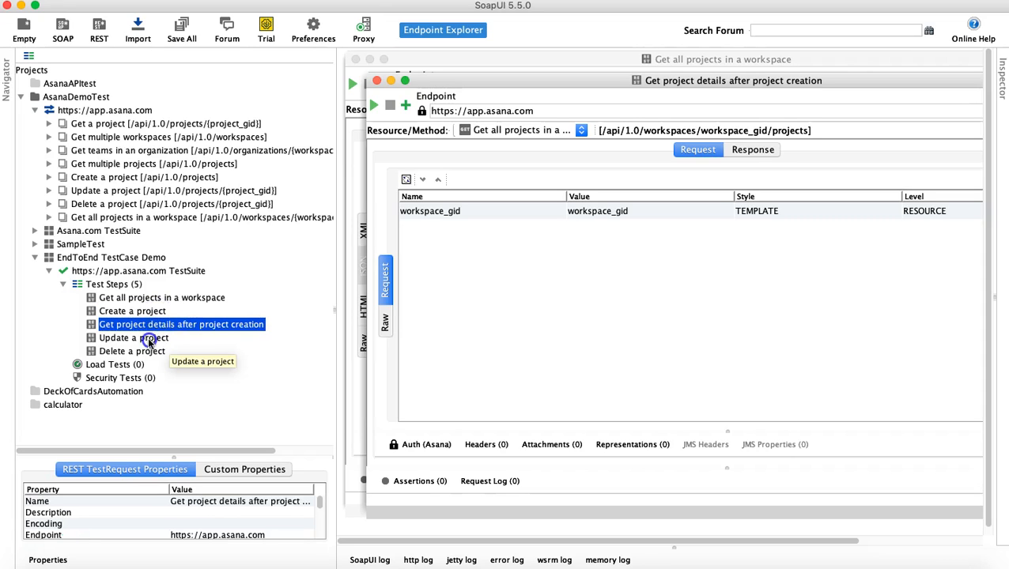
double_click(149, 340)
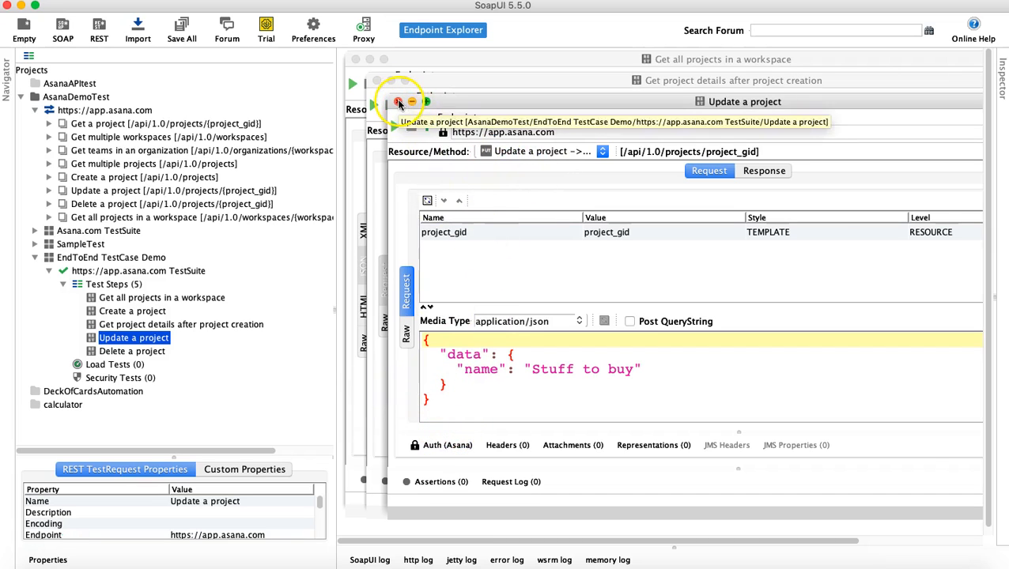
double_click(183, 299)
left_click(139, 353)
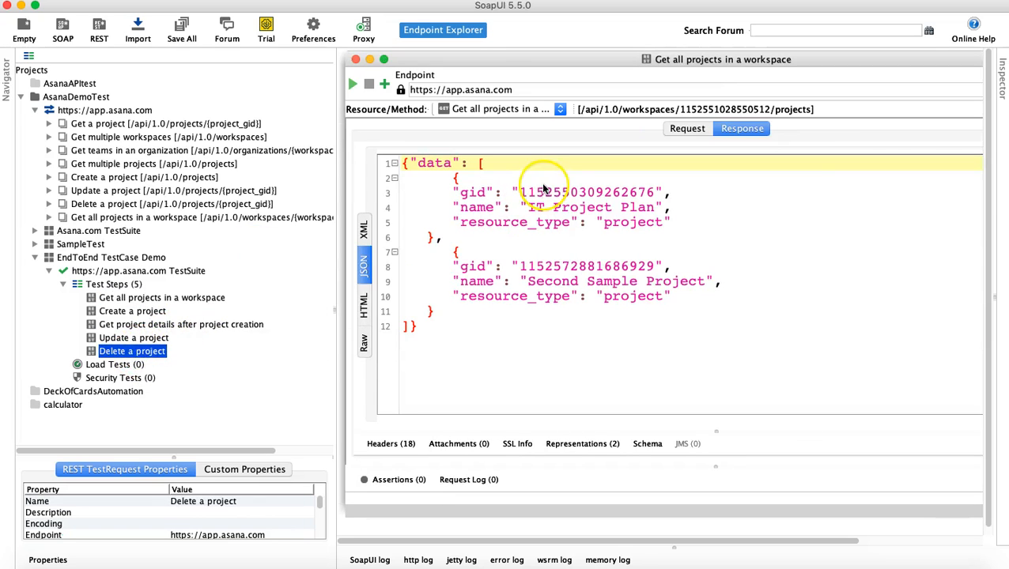
double_click(140, 352)
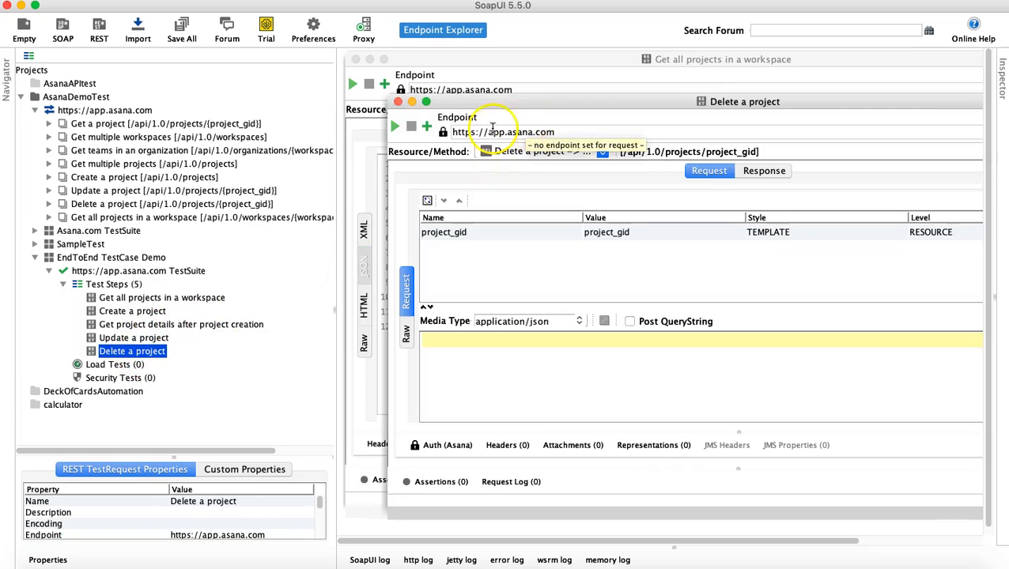
left_click(398, 103)
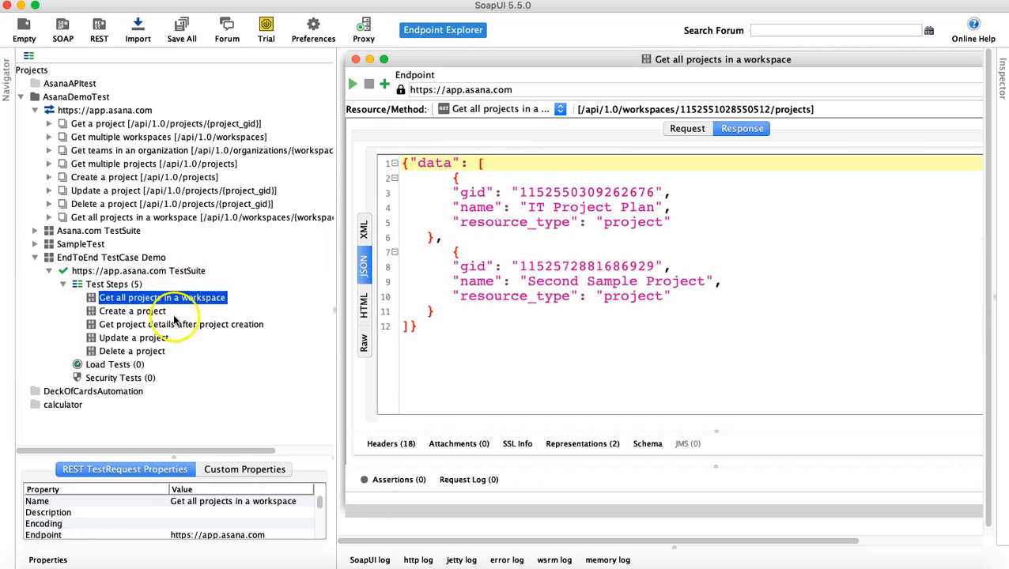
left_click(165, 324)
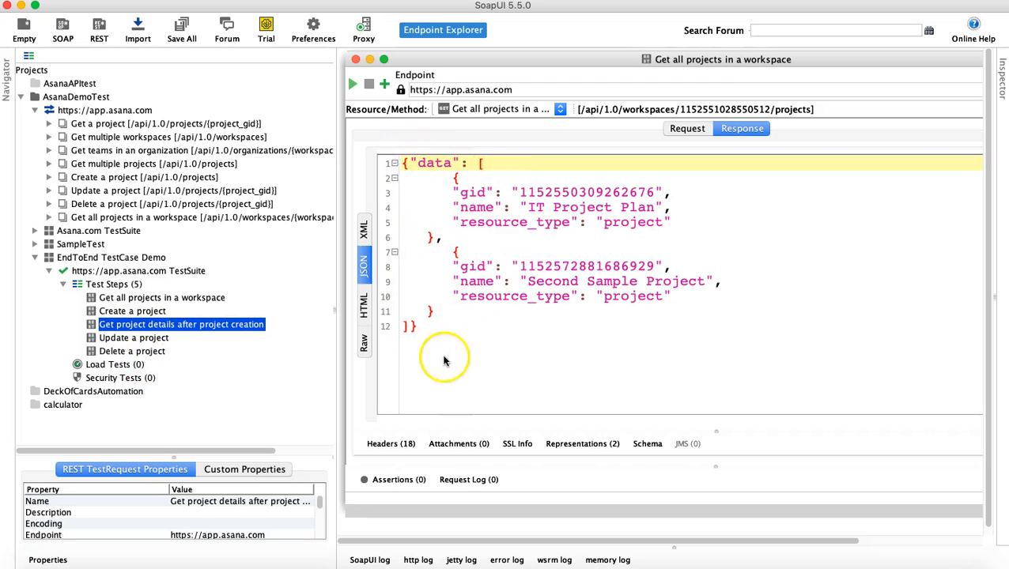
Step: Add a REST Request test step named "Get project details after project deletion" to the EndToEnd TestCase Demo suite's test case
left_click(126, 286)
right_click(126, 289)
mouse_move(253, 308)
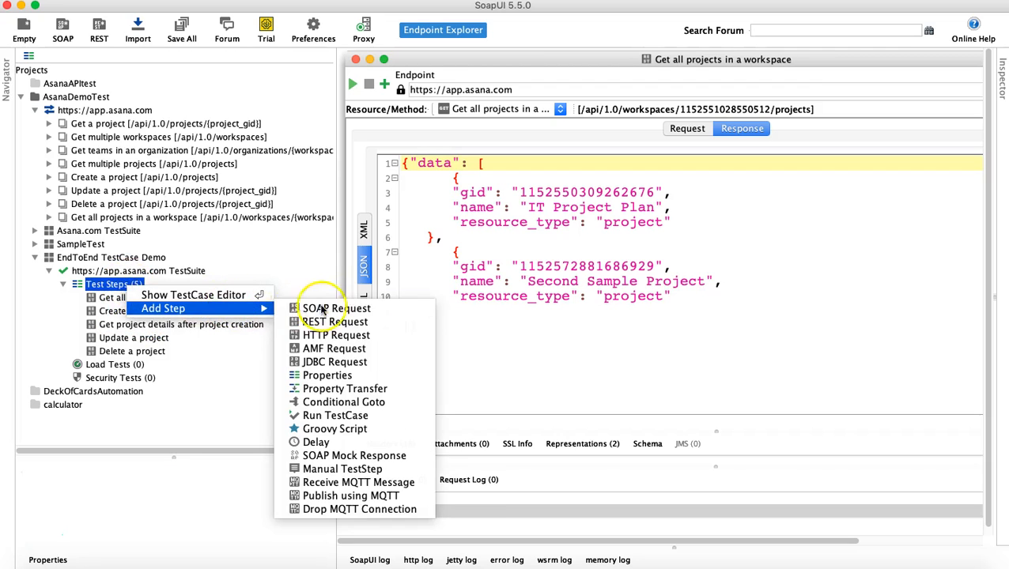
left_click(335, 323)
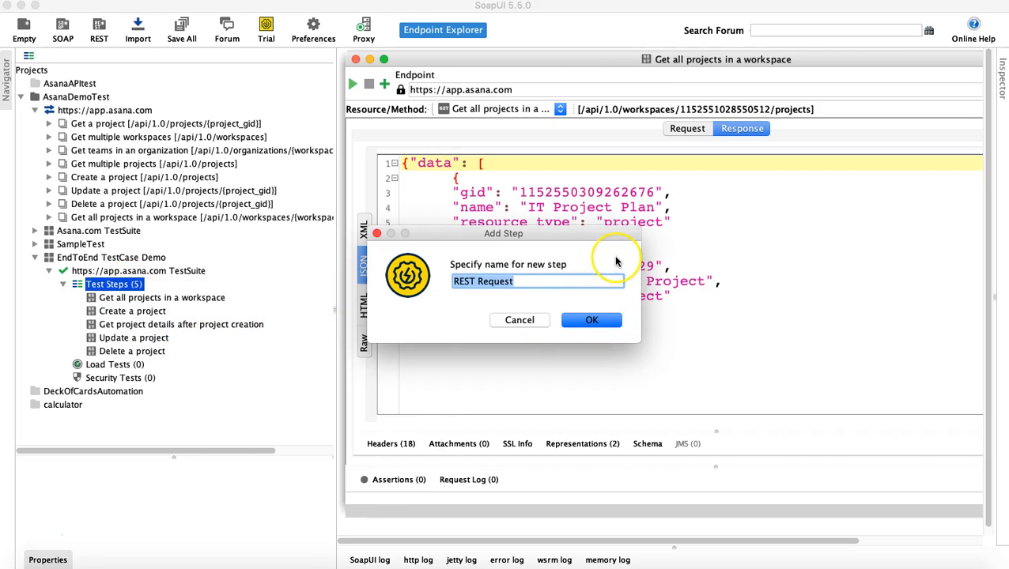
type("G")
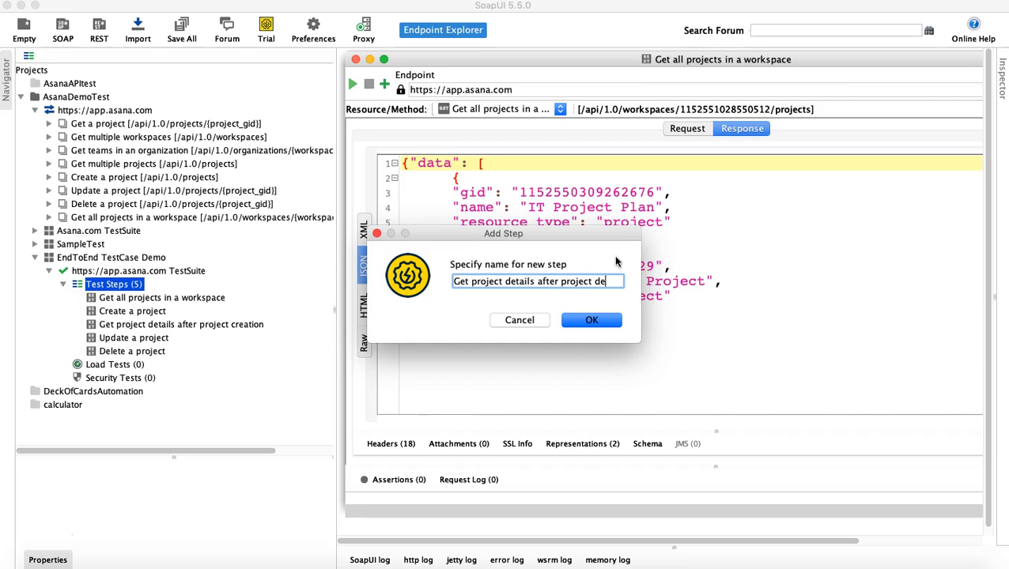
type("tion")
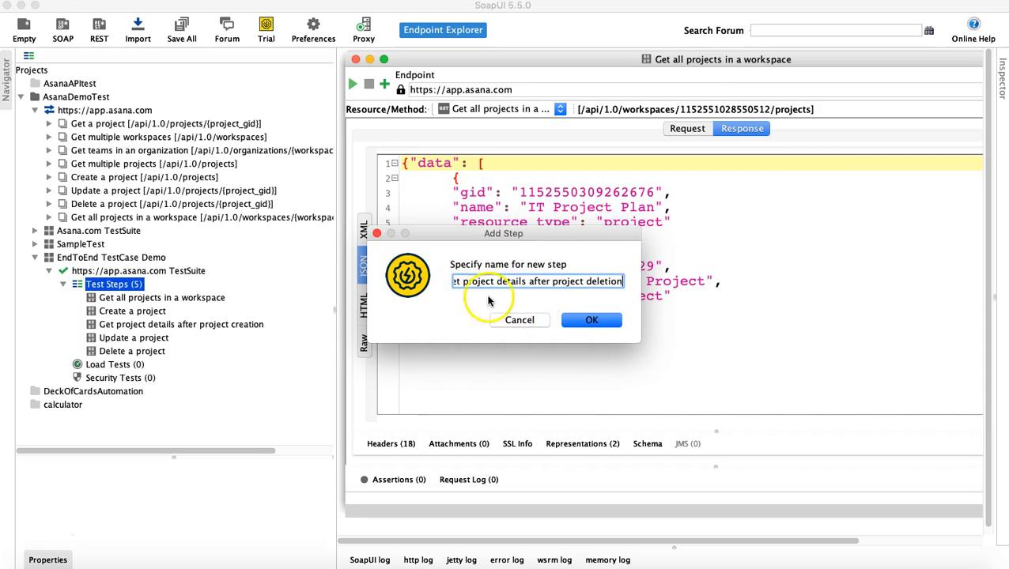
left_click(592, 321)
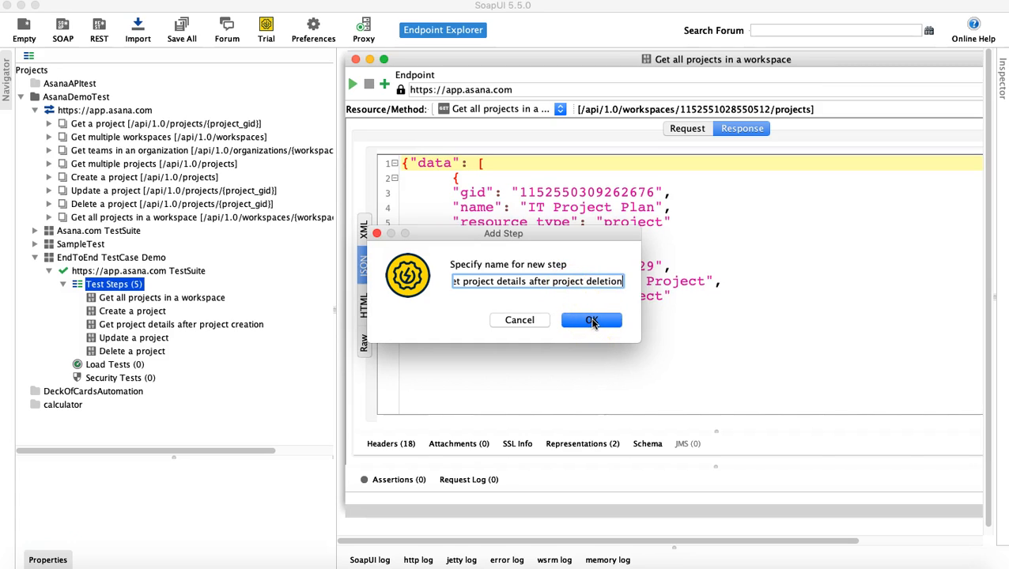
left_click(592, 321)
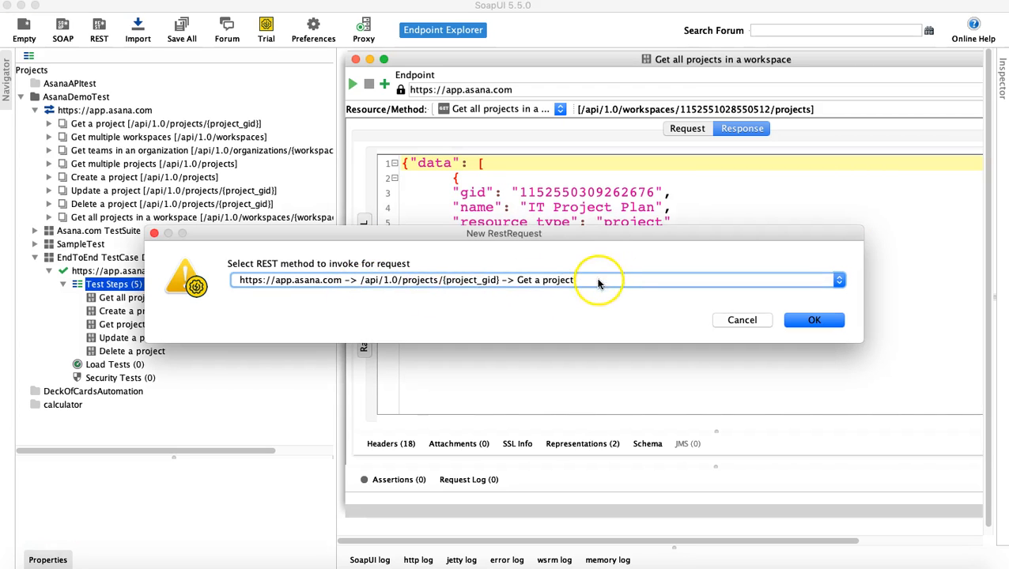
Step: Base the deletion check test step on /api/1.0/workspaces/{workspace_gid}/projects -> Method 1 -> Request 1
left_click(599, 281)
scroll(581, 395, "down", 5)
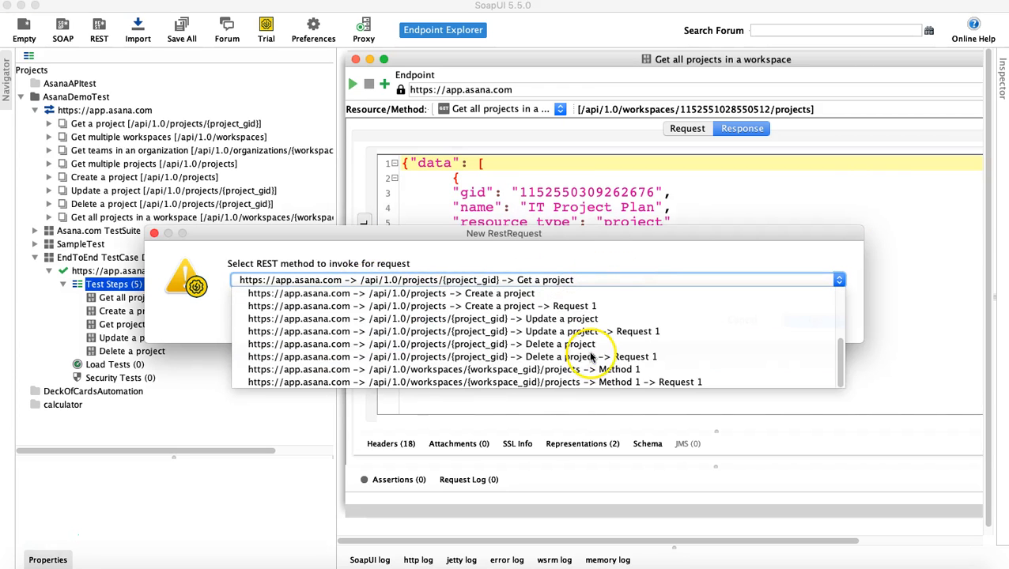
left_click(545, 383)
left_click(814, 320)
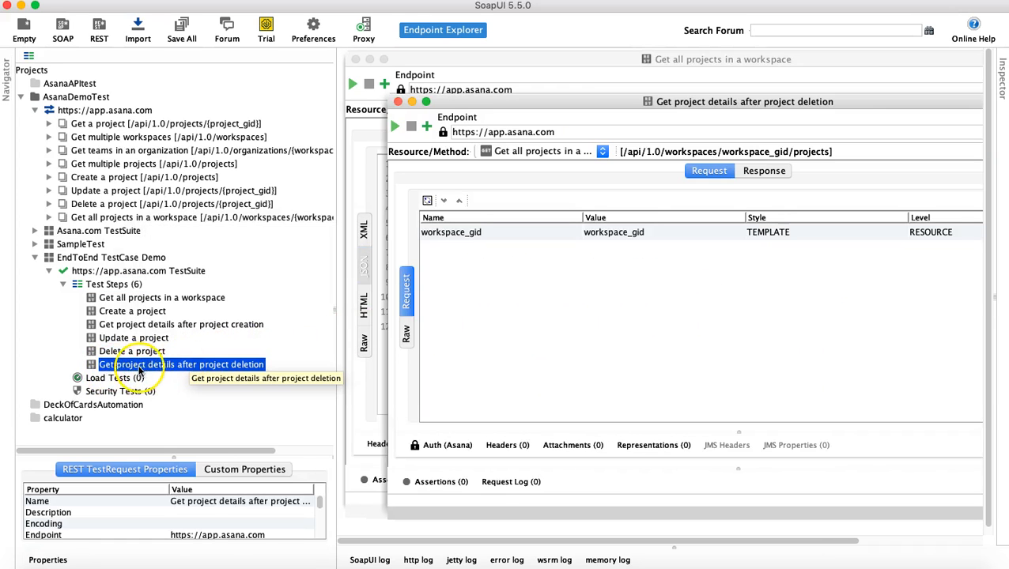
Step: Review the order of the six test steps and examine the Get all projects in a workspace response and resource path
left_click(136, 297)
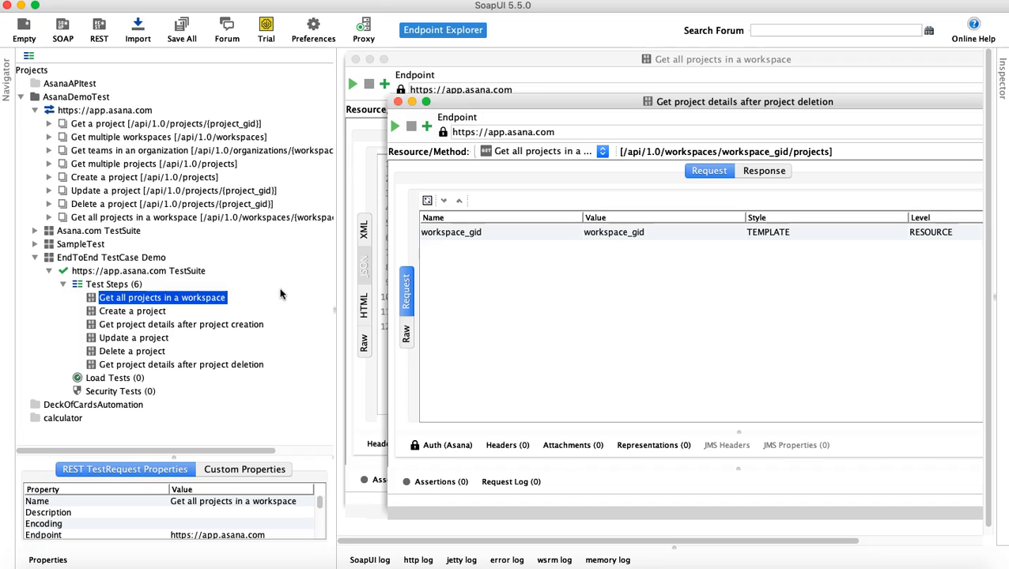
left_click(142, 339)
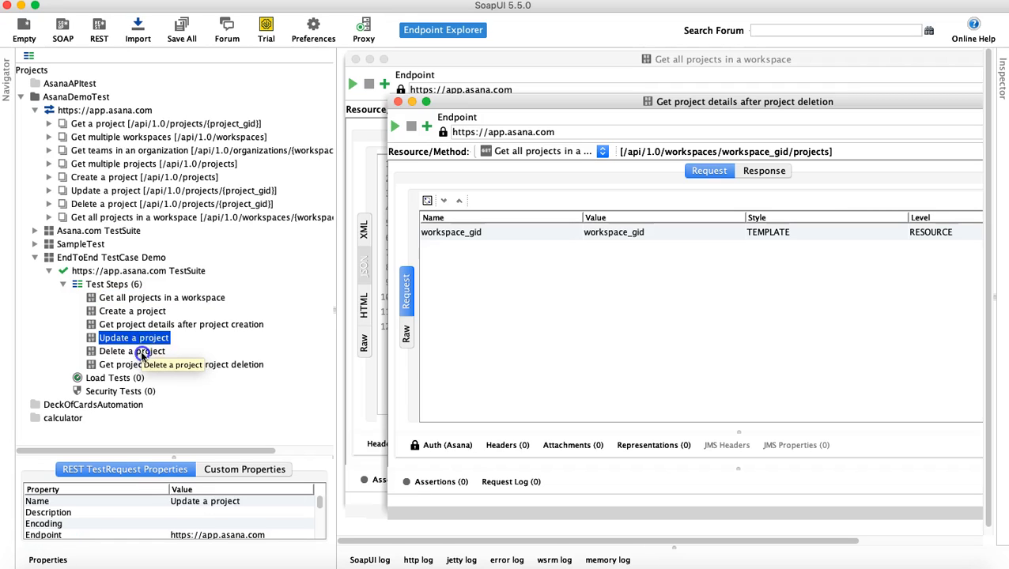
left_click(139, 350)
left_click(142, 365)
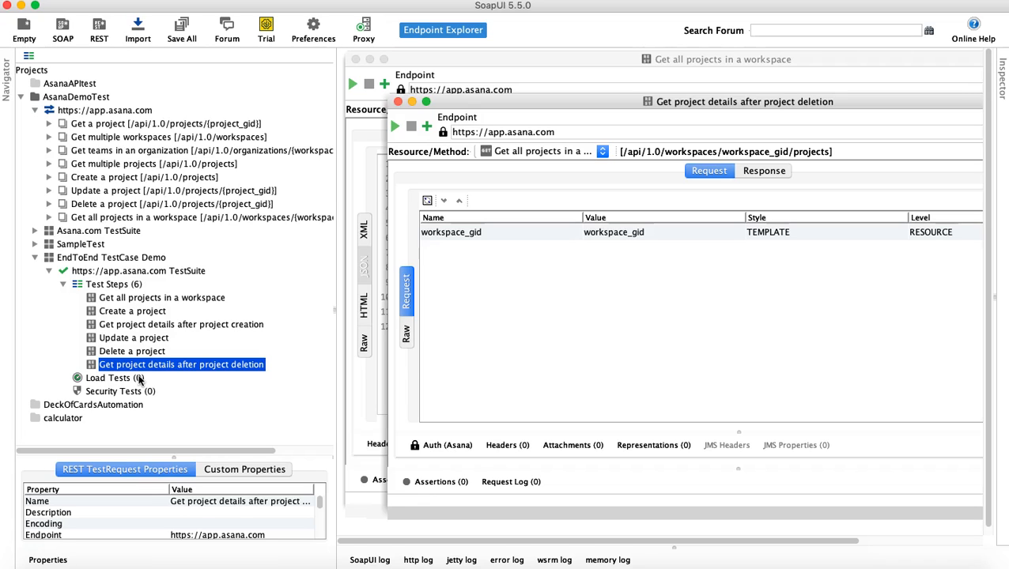
left_click(128, 284)
double_click(136, 298)
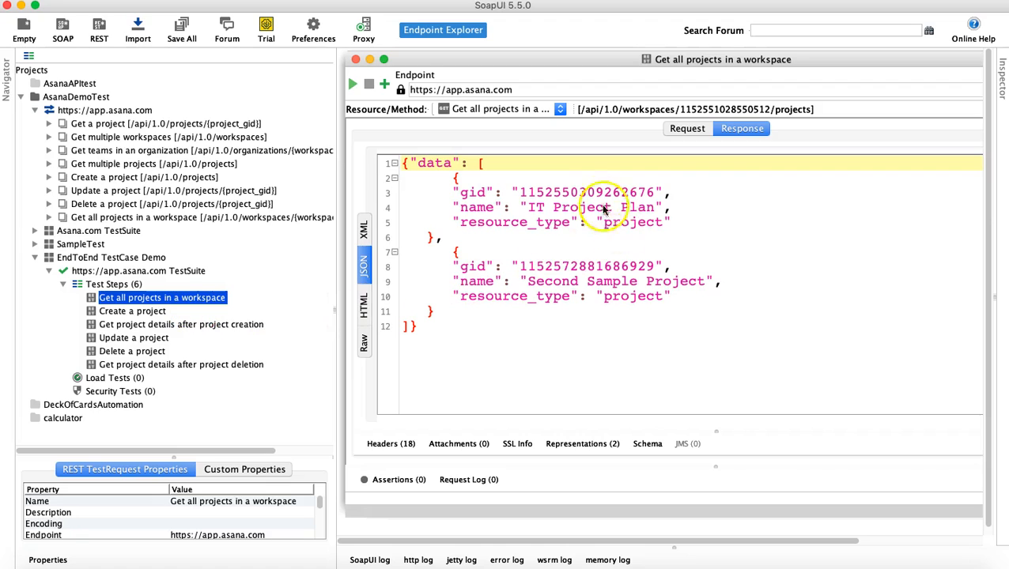
left_click(735, 112)
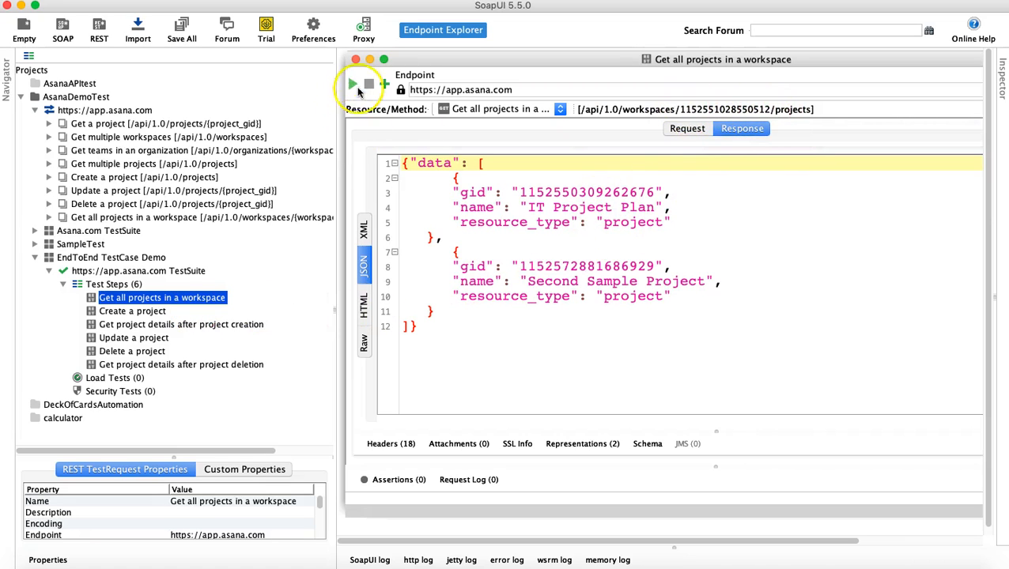
double_click(198, 325)
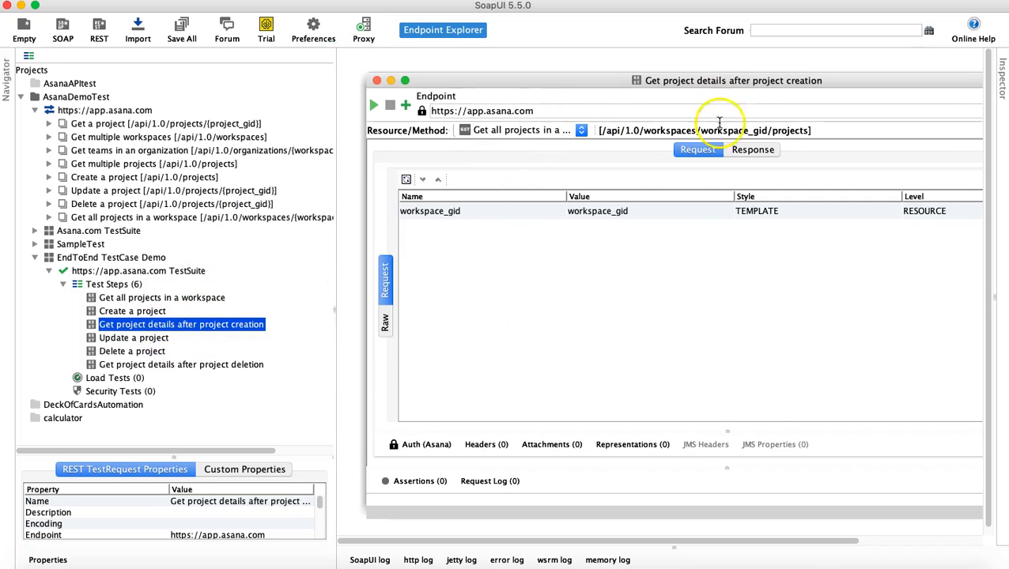
double_click(608, 211)
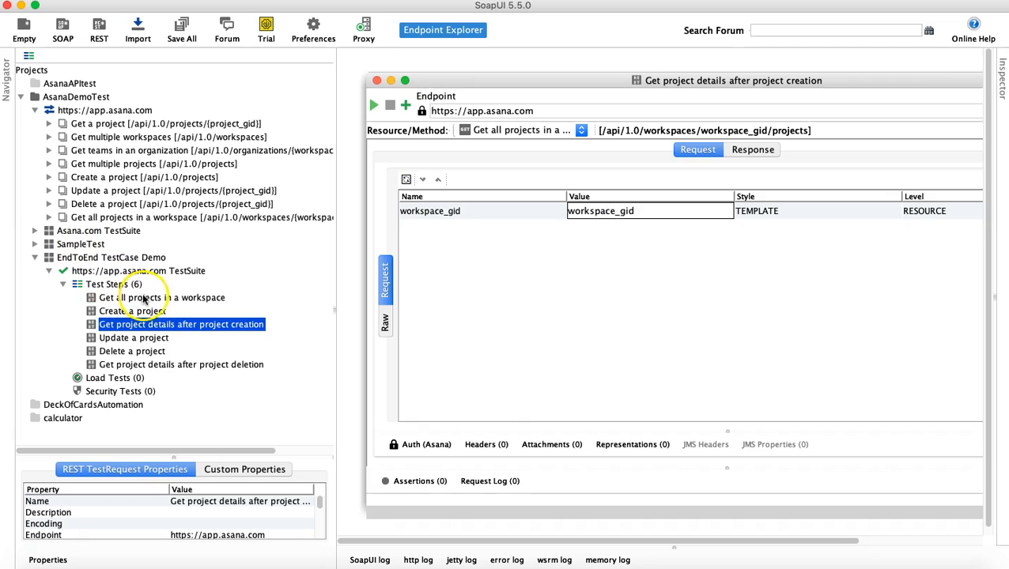
double_click(145, 298)
double_click(678, 233)
left_click_drag(677, 232, 578, 235)
key("cmd+c")
left_click(397, 102)
double_click(631, 211)
left_click_drag(631, 211, 507, 210)
key("cmd+v")
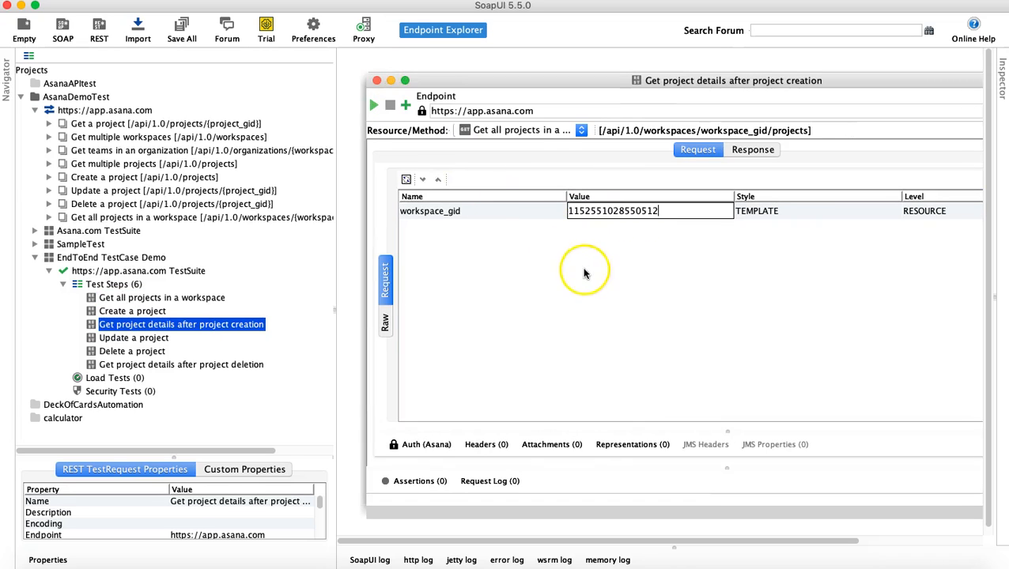
left_click(520, 224)
double_click(180, 365)
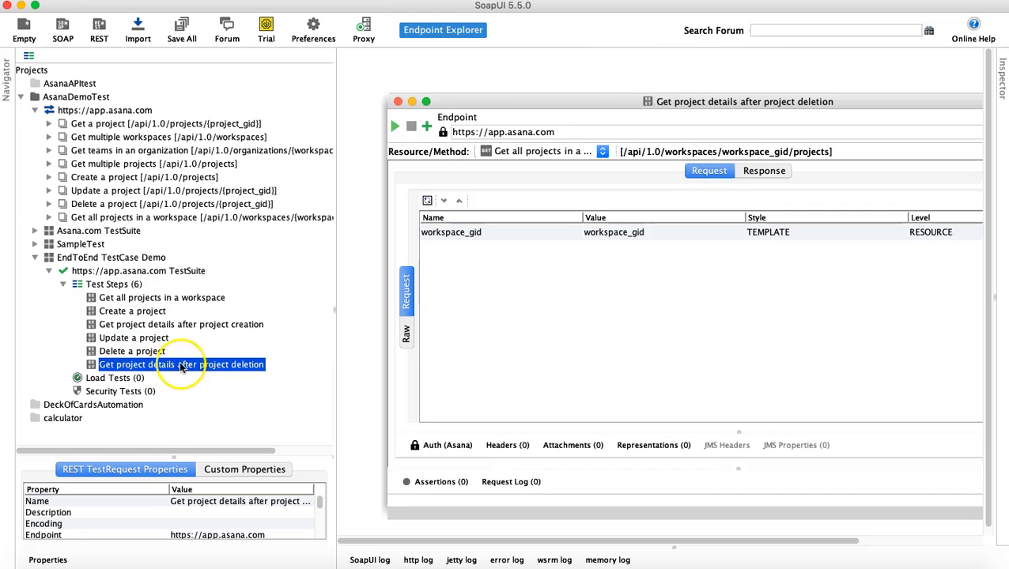
double_click(666, 236)
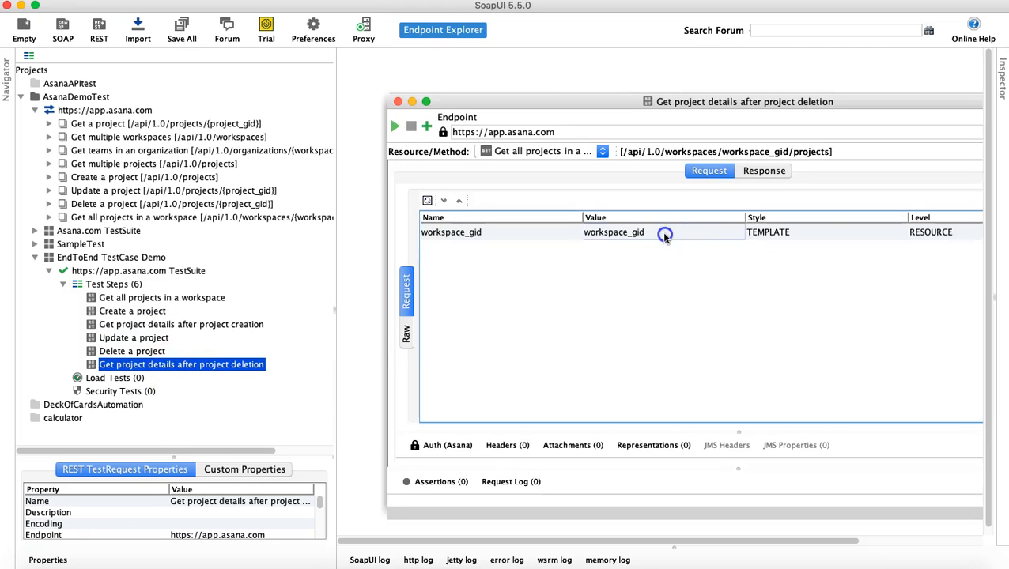
left_click_drag(662, 234, 563, 235)
key("cmd+v")
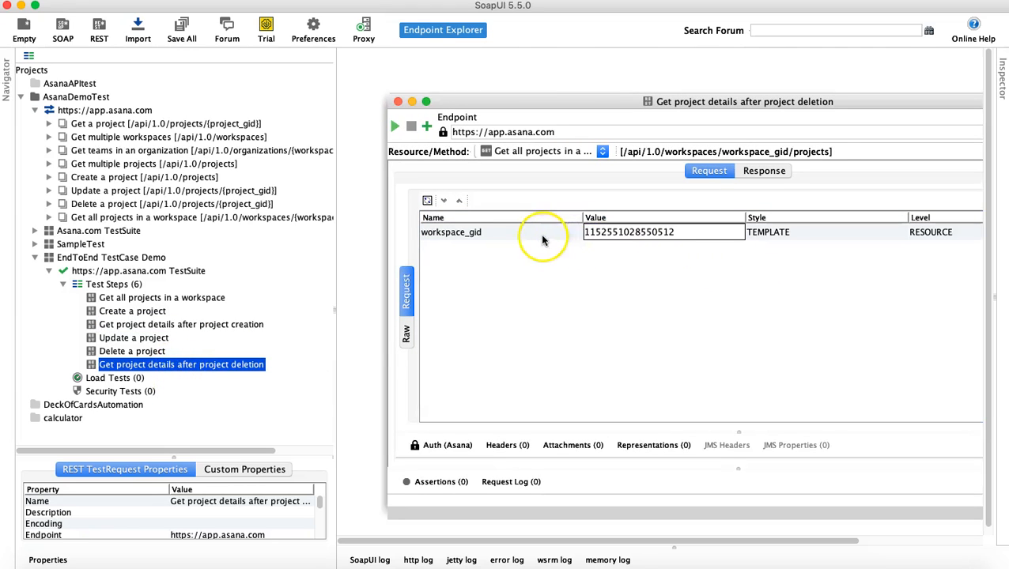
left_click(536, 237)
left_click(398, 101)
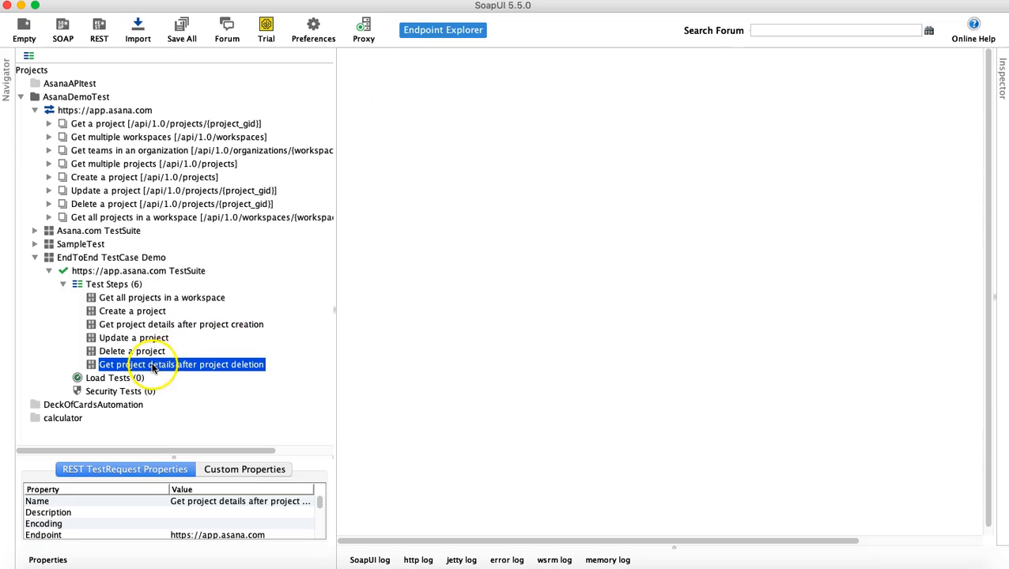
Step: Examine the workspace and team values in the Create a project request body and close its editor
left_click(125, 313)
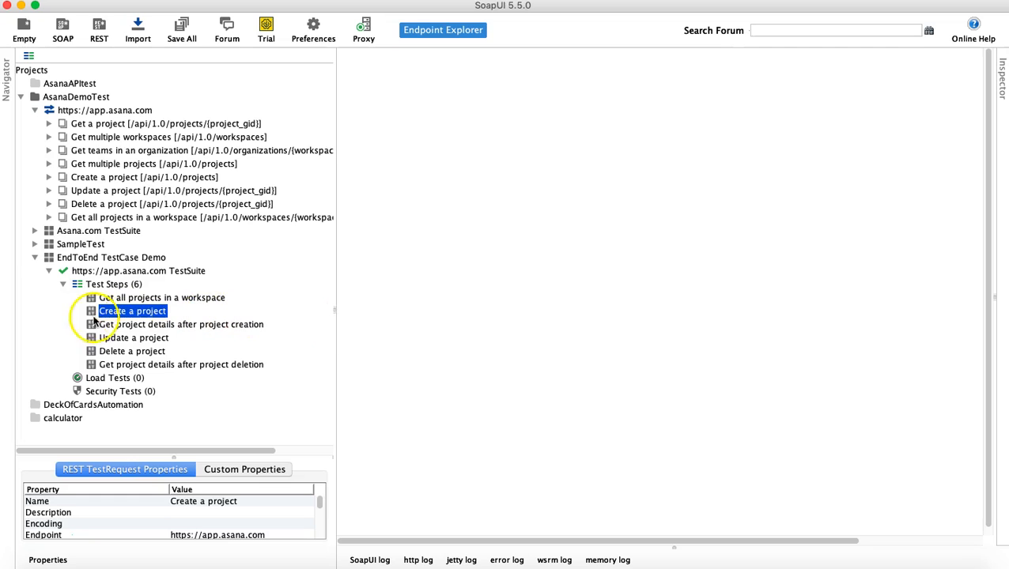
double_click(96, 313)
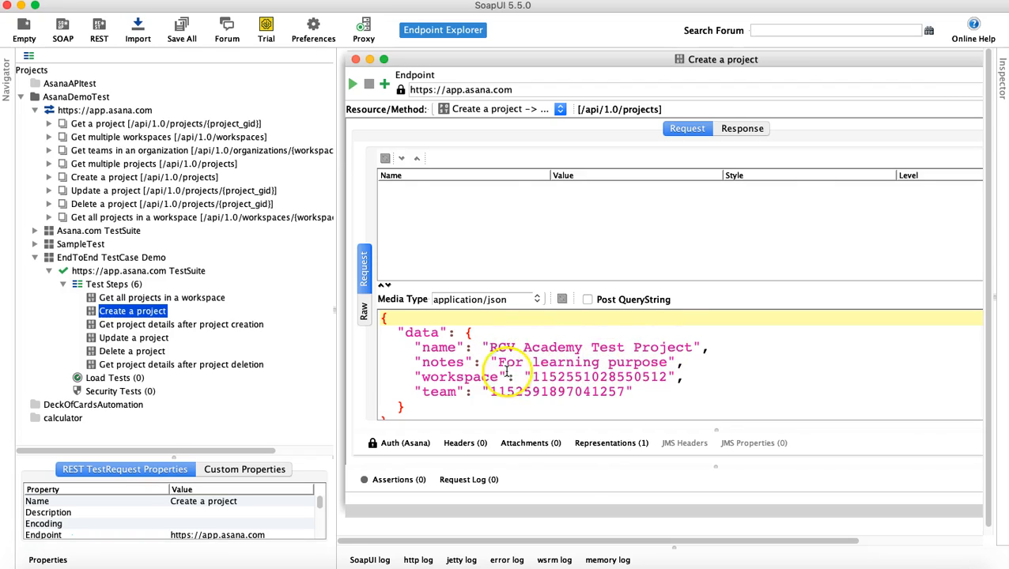
double_click(569, 377)
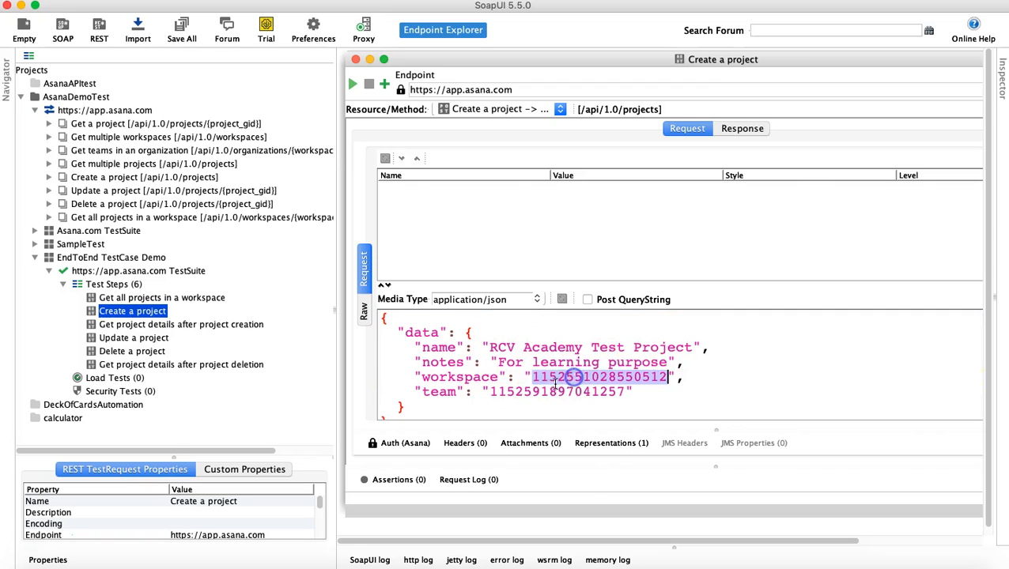
double_click(537, 392)
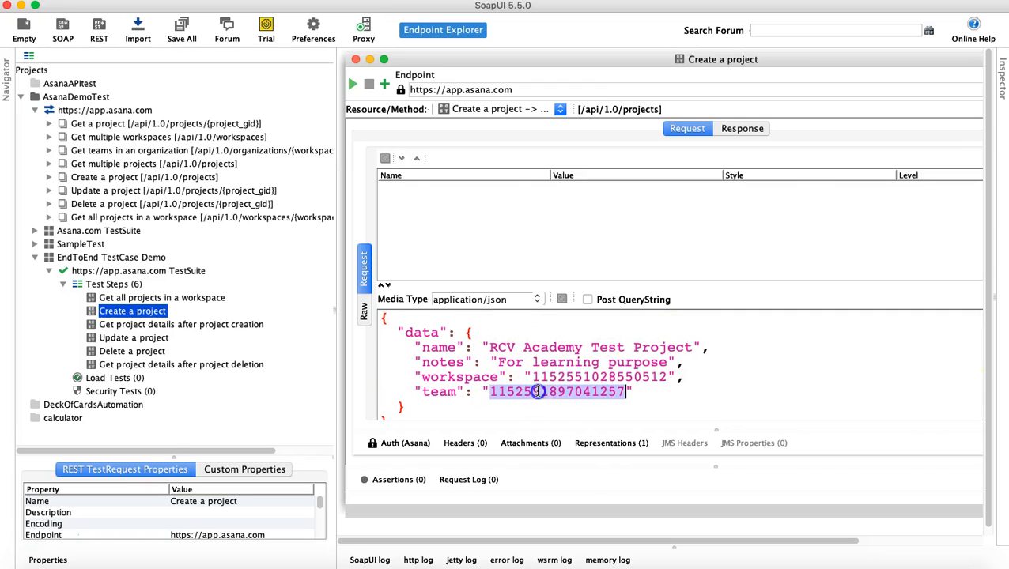
left_click(594, 377)
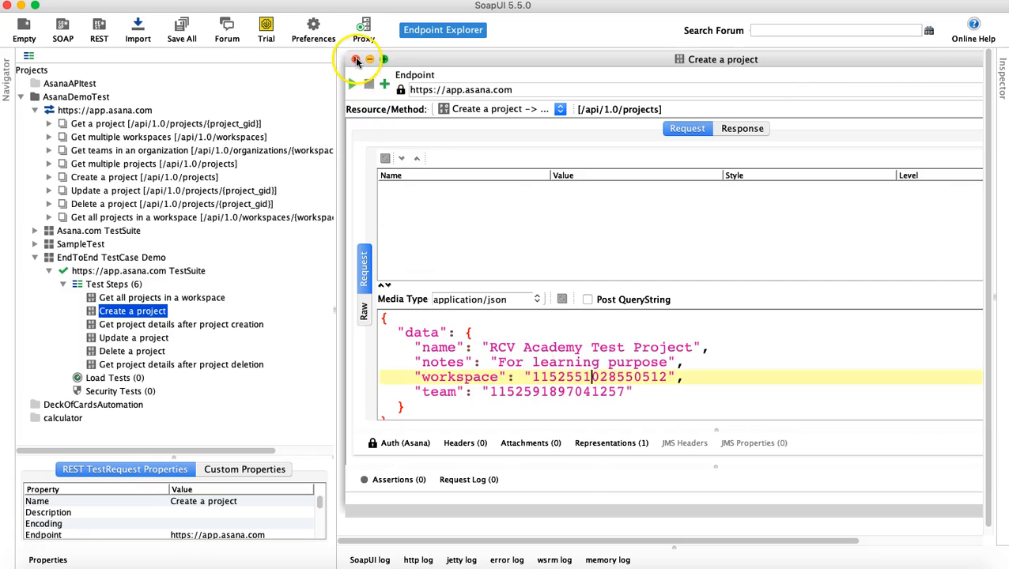
left_click(355, 60)
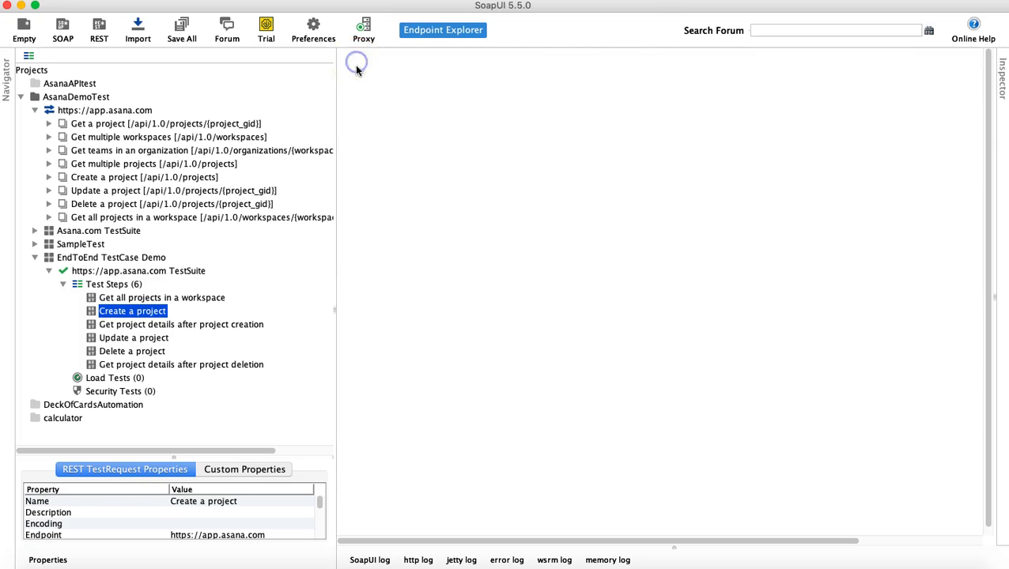
Step: Examine the project_gid parameter of the Update a project request and close its editor
left_click(146, 326)
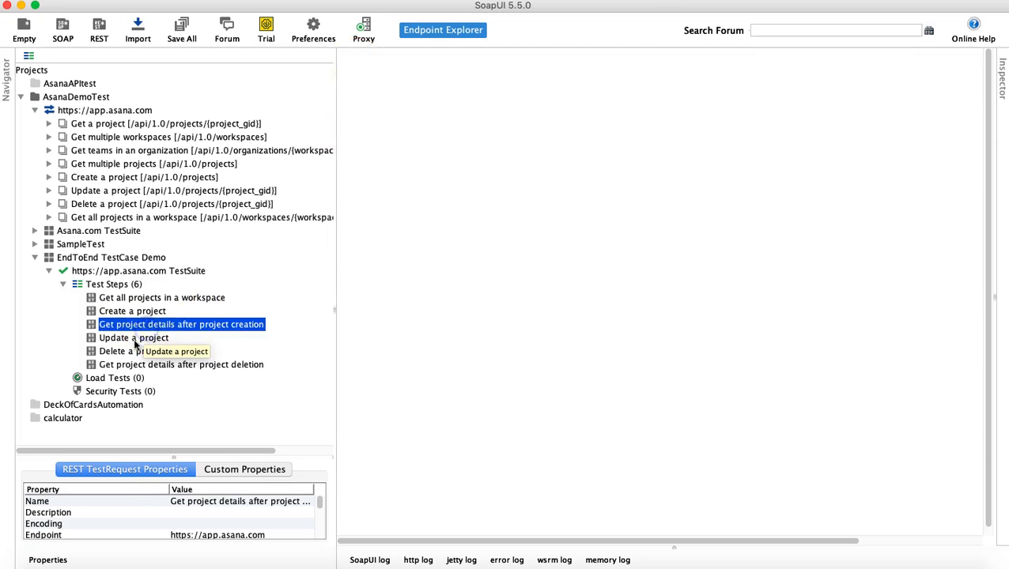
double_click(138, 338)
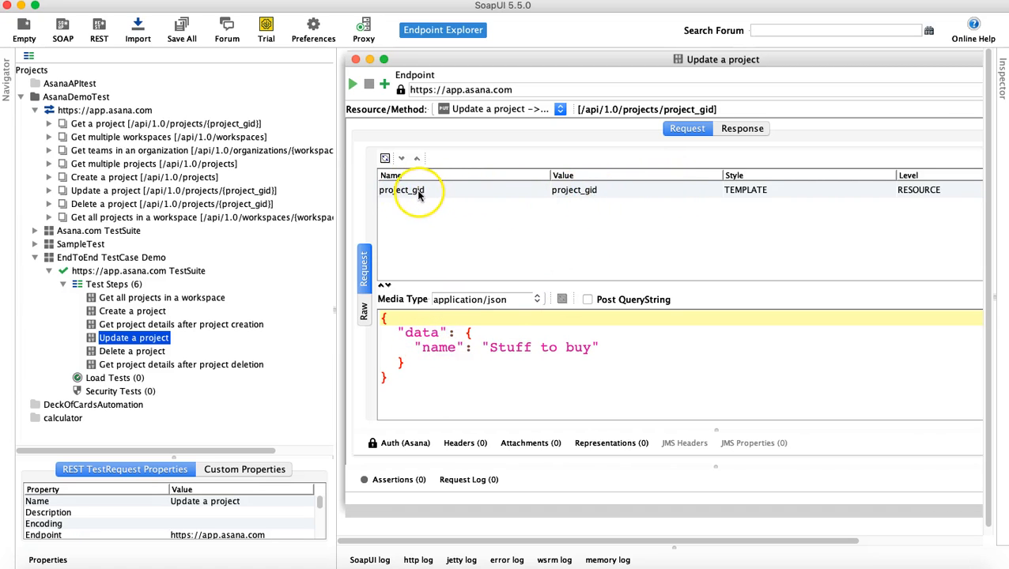
left_click(600, 191)
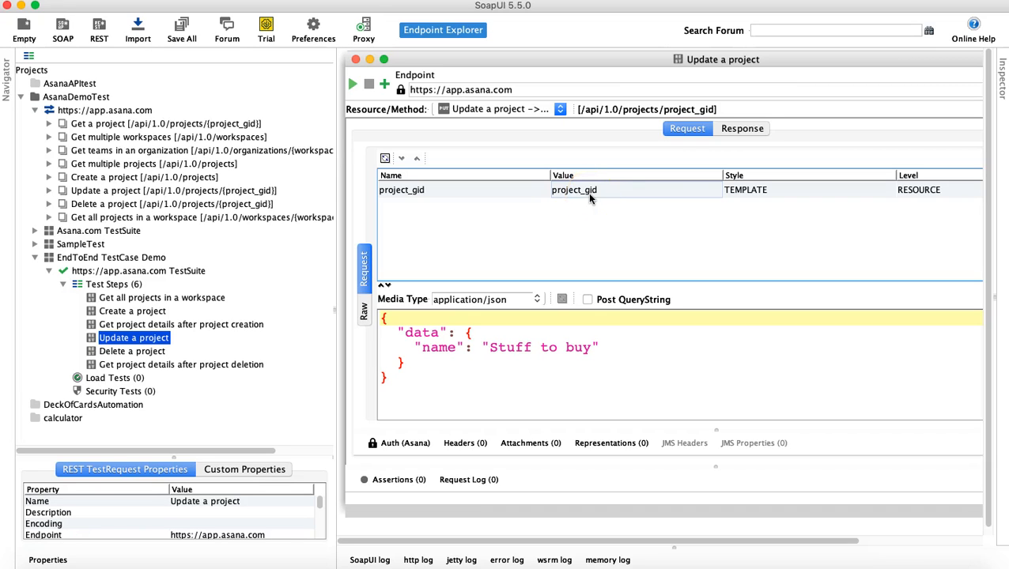
left_click(151, 315)
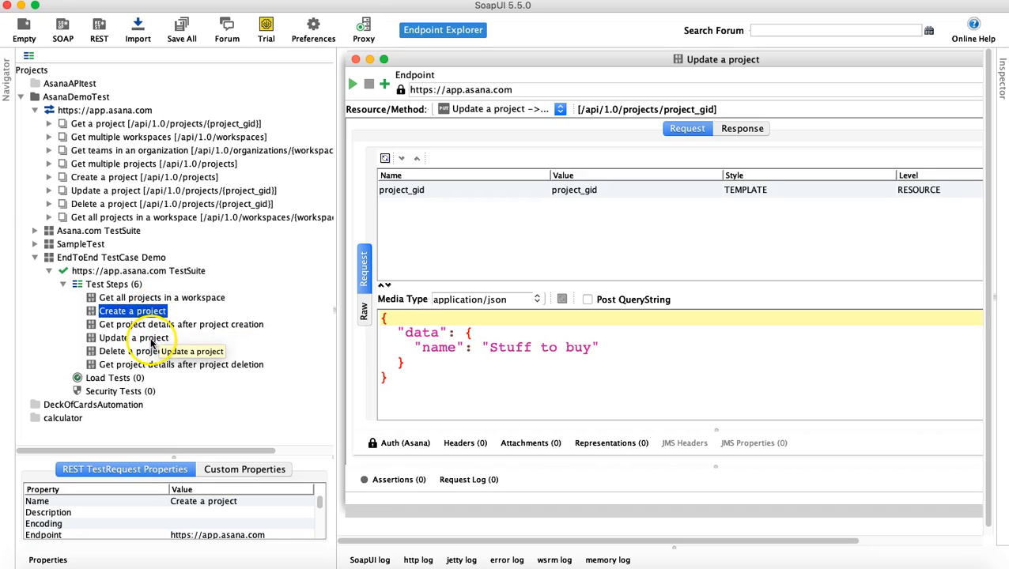
left_click(151, 340)
left_click(146, 354)
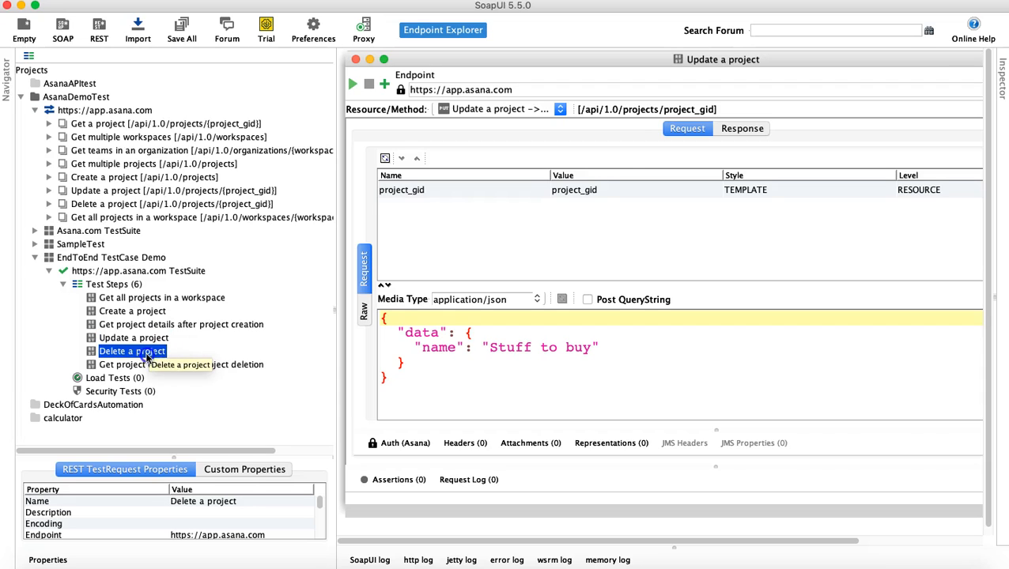
left_click(355, 60)
Step: Run the Create a project request and select the new project's gid value in the JSON response
left_click(147, 311)
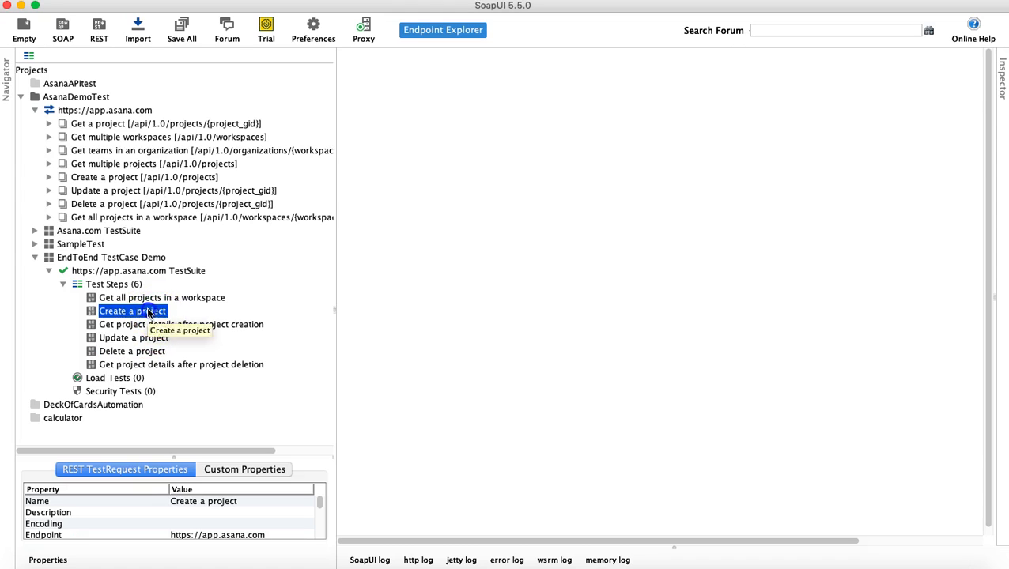
double_click(147, 312)
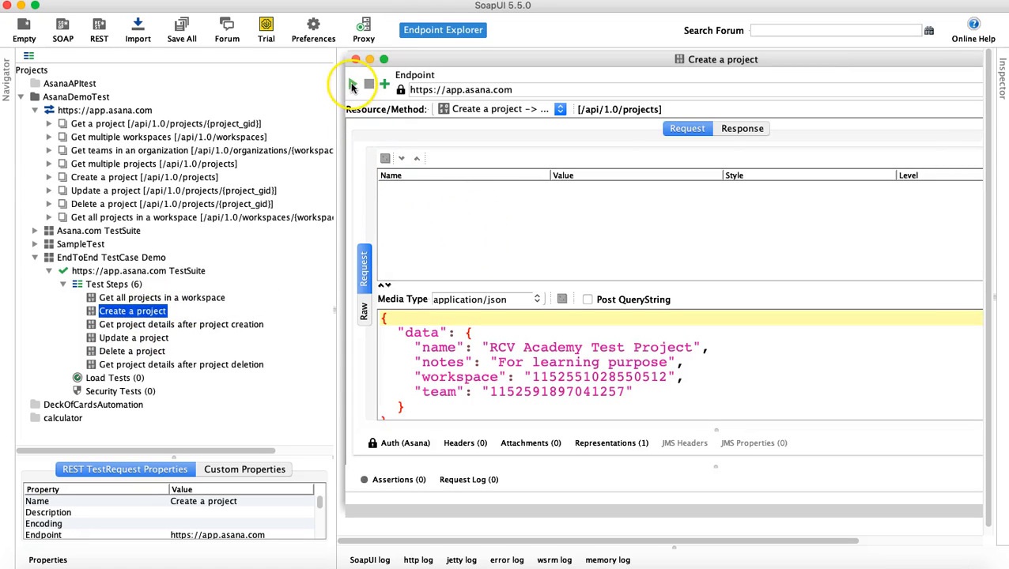
left_click(352, 85)
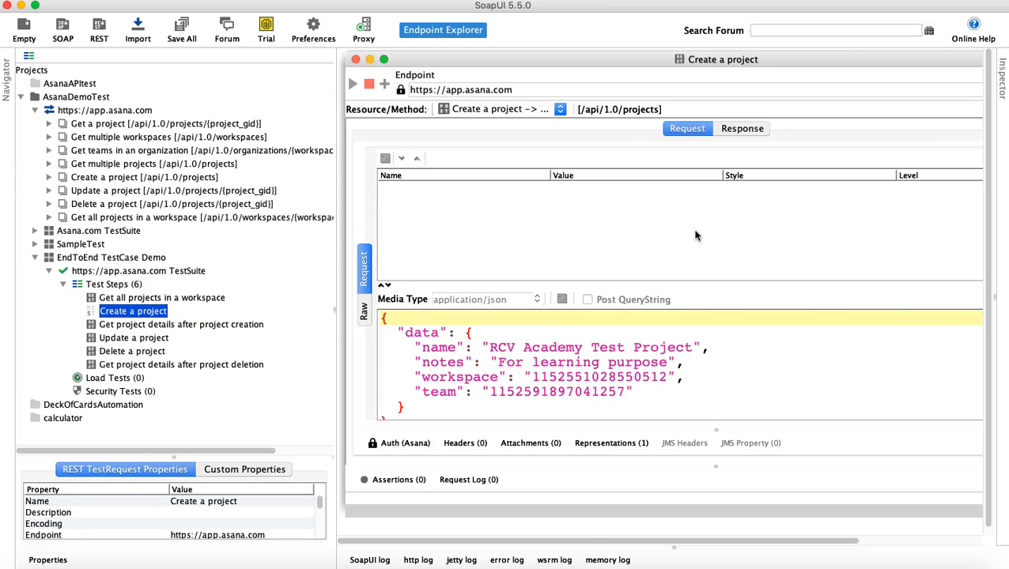
left_click(700, 230)
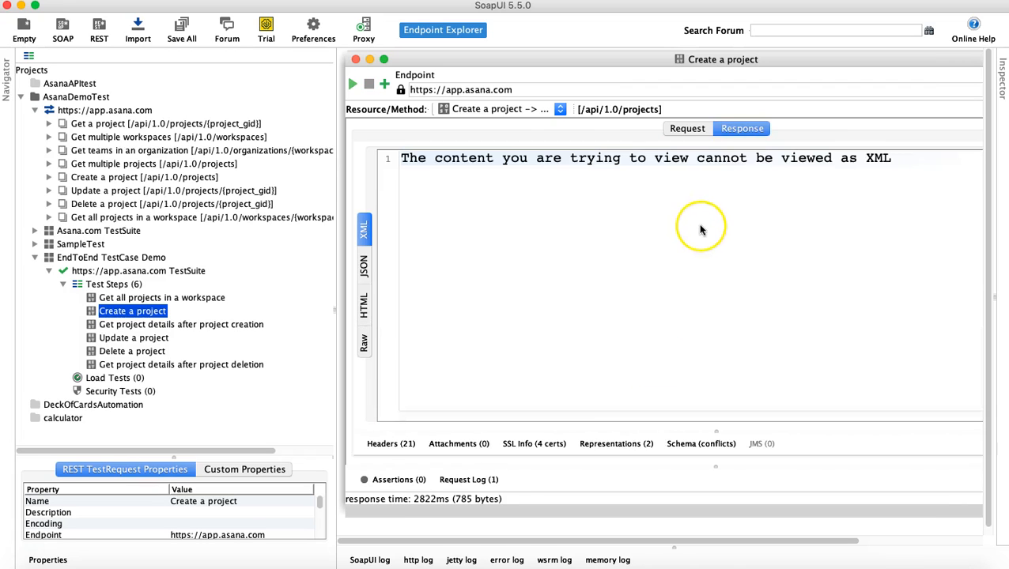
left_click(363, 269)
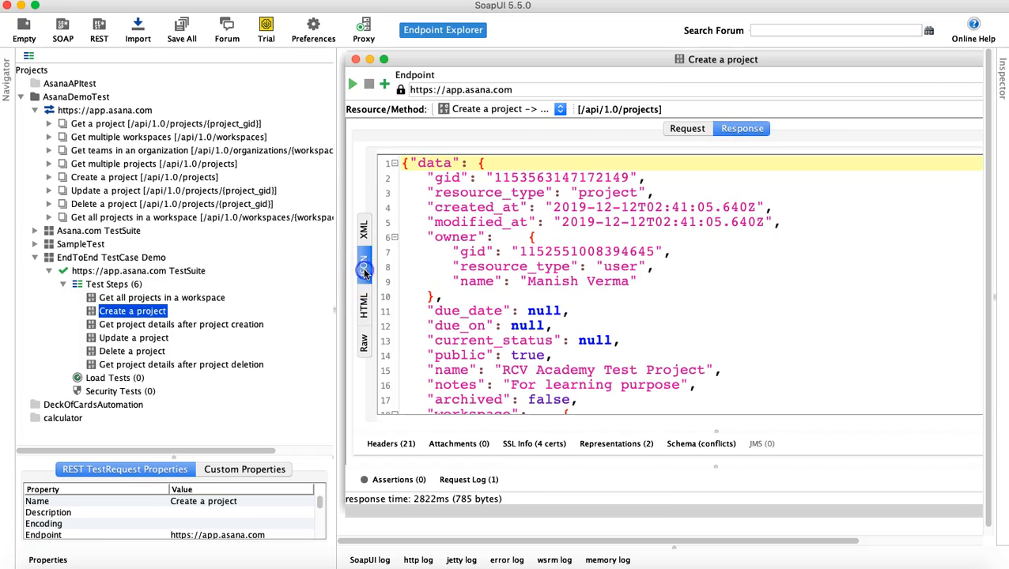
double_click(542, 180)
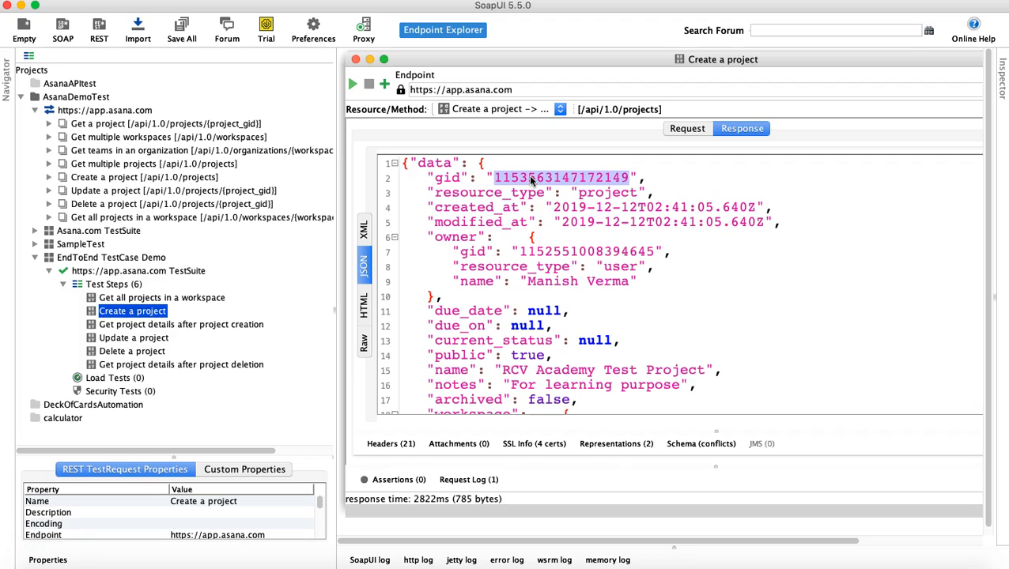
Step: Open the Update a project request alongside the Create a project response and compare its project_gid parameter with the returned project gid
double_click(133, 337)
left_click(614, 251)
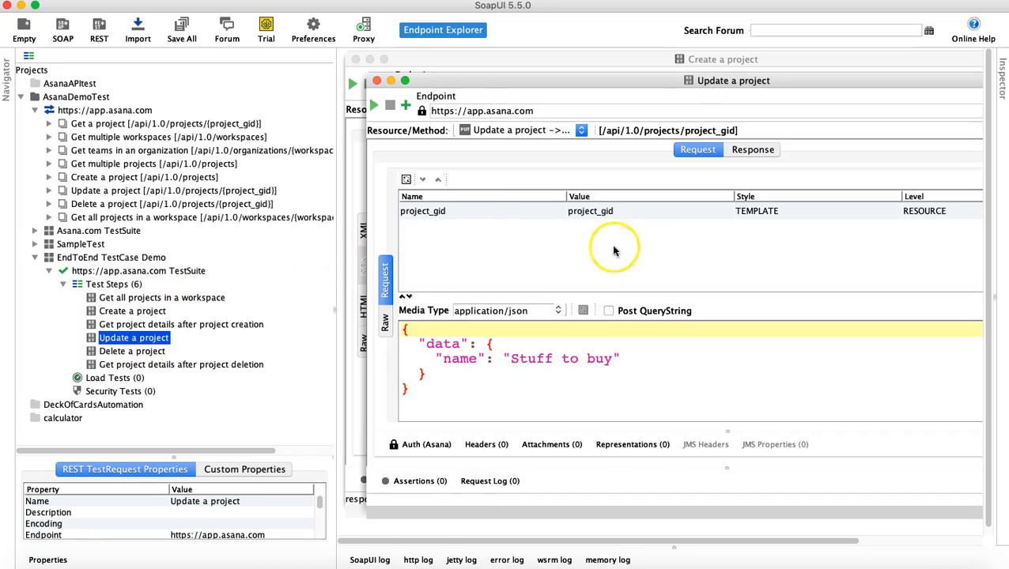
double_click(614, 210)
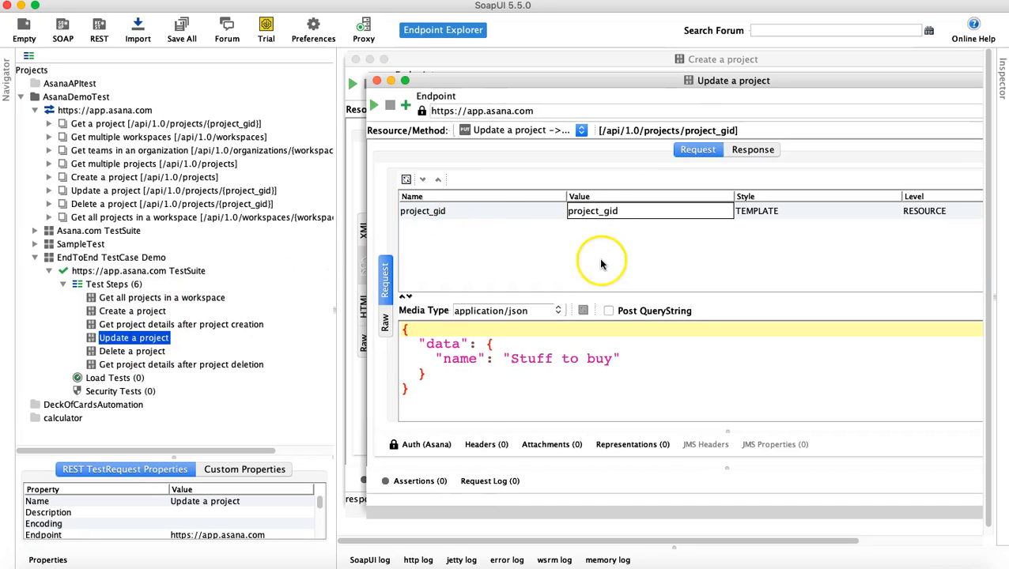
left_click_drag(533, 83, 542, 274)
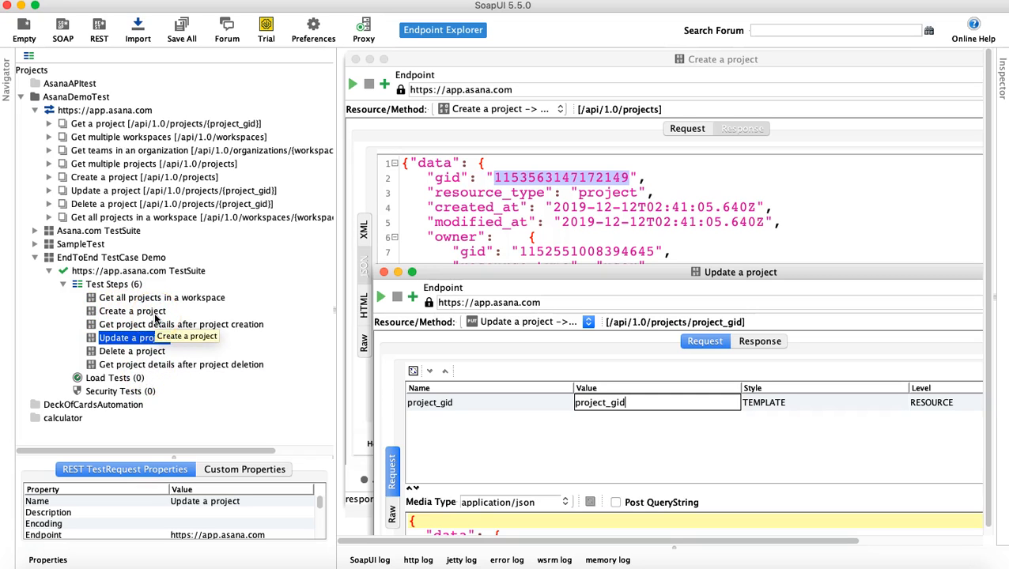
left_click(133, 339)
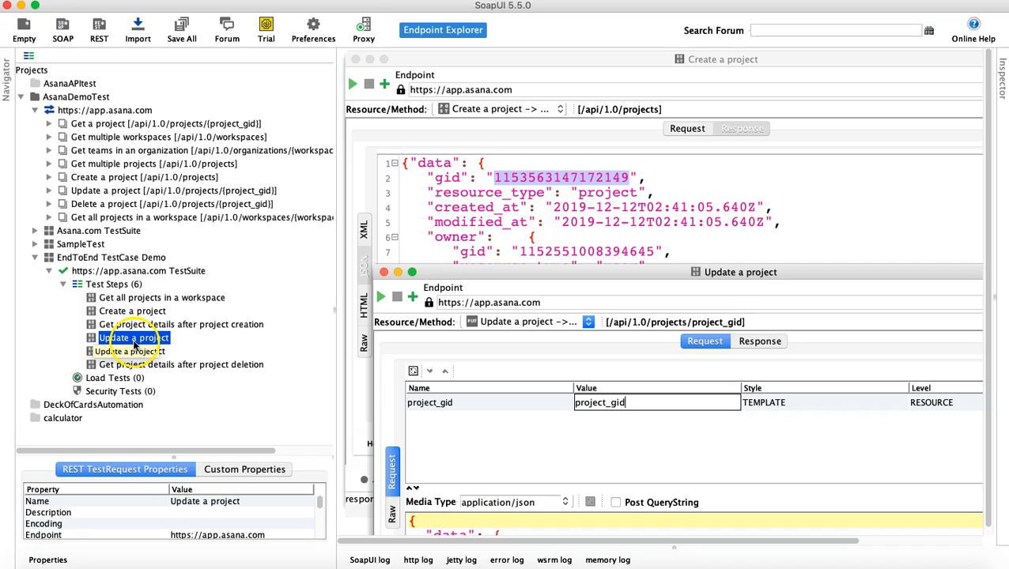
left_click(557, 250)
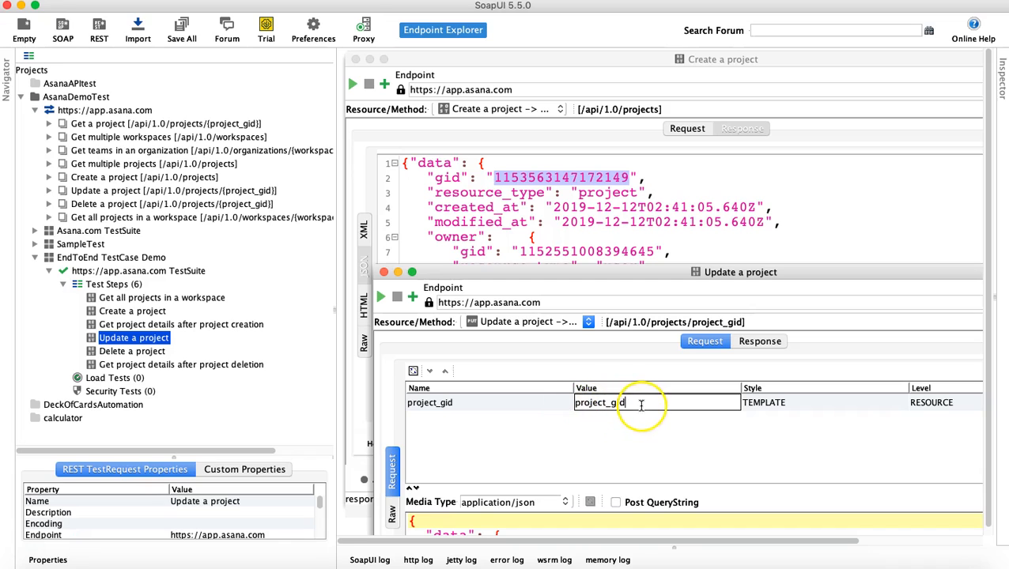
left_click(462, 407)
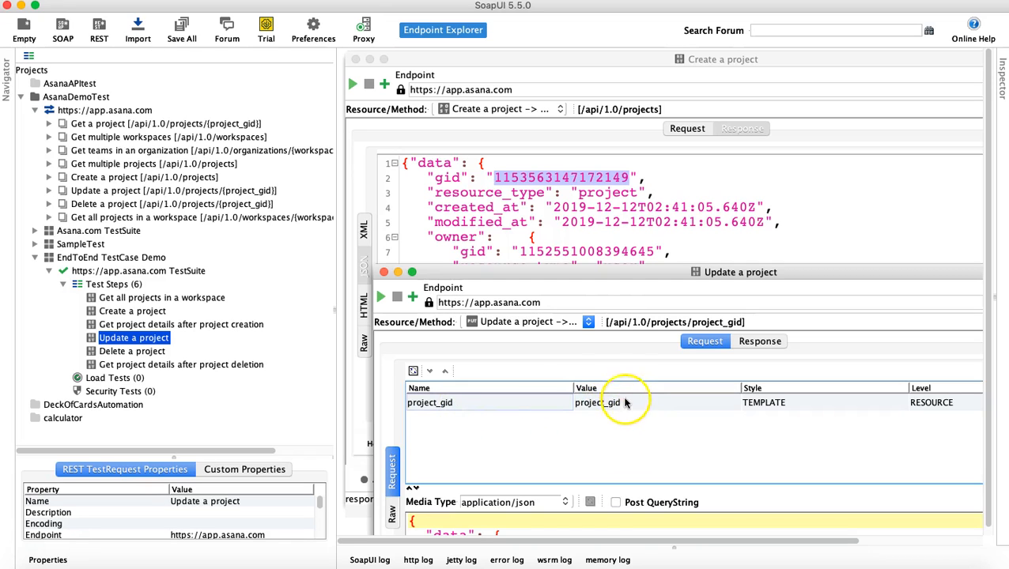
left_click_drag(599, 272, 592, 217)
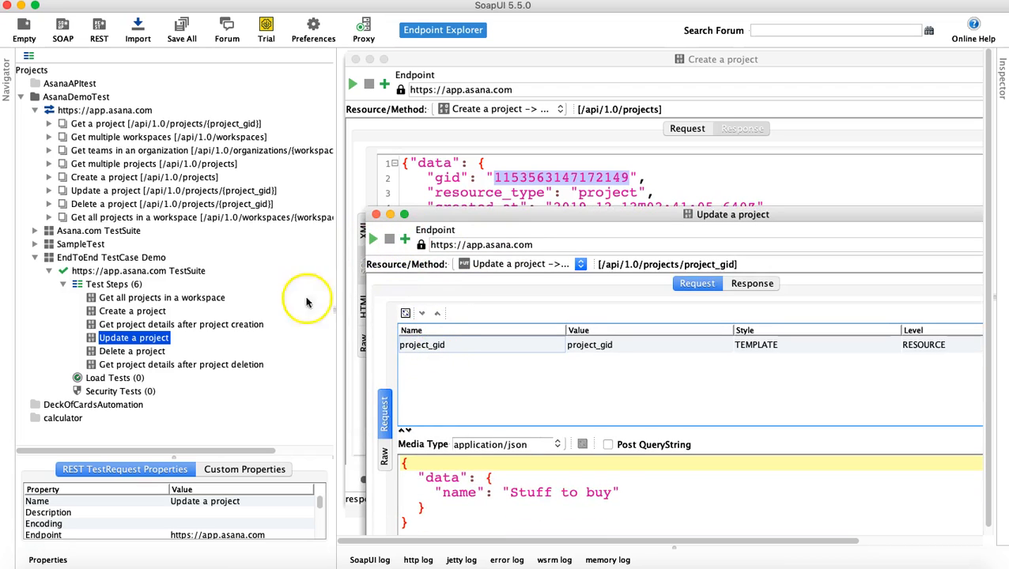
Step: Add a Property Transfer test step to the EndToEnd TestCase Demo test case and create a transfer named projectgid in it
left_click(119, 286)
right_click(123, 291)
mouse_move(254, 312)
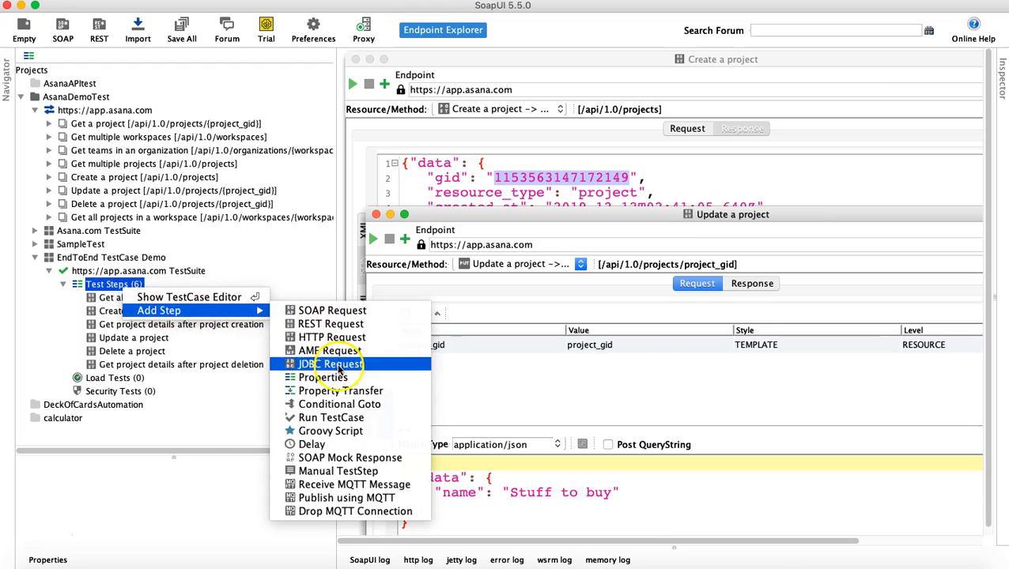
left_click(333, 391)
left_click(599, 316)
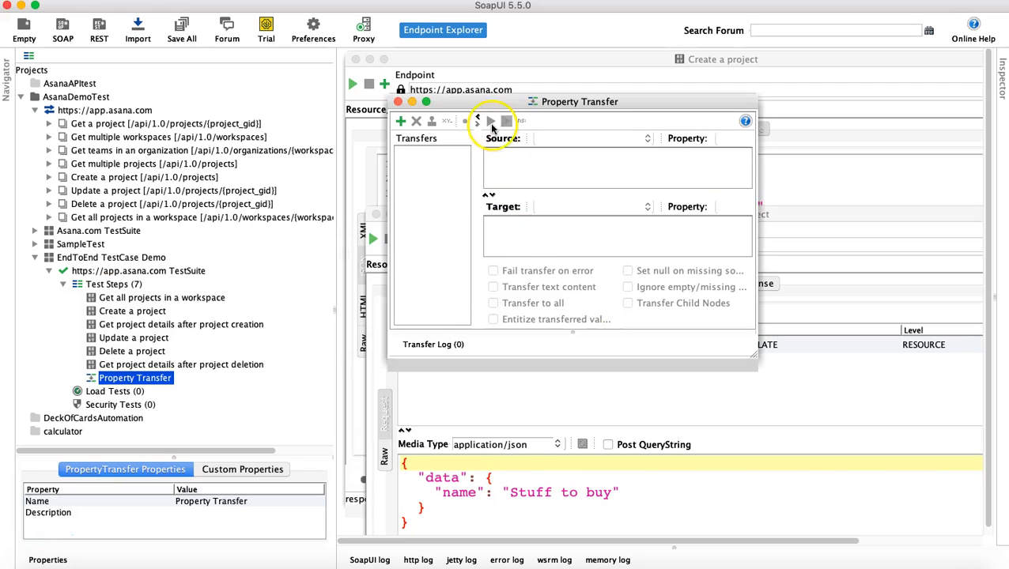
left_click(400, 121)
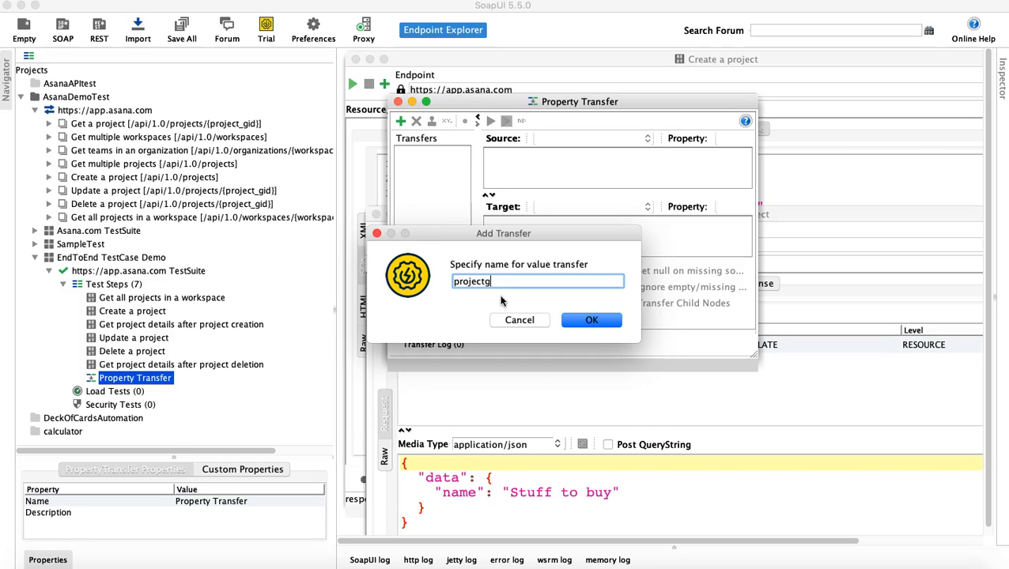
left_click(585, 320)
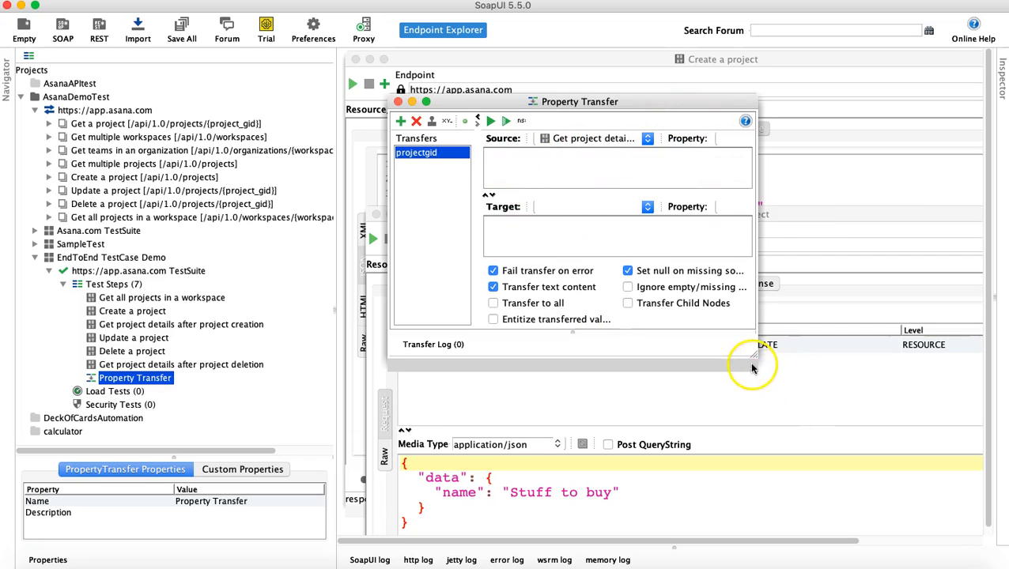
Step: Set the projectgid transfer's source to the Response property of Create a project, with JSONPath as the path language
left_click_drag(755, 356, 957, 443)
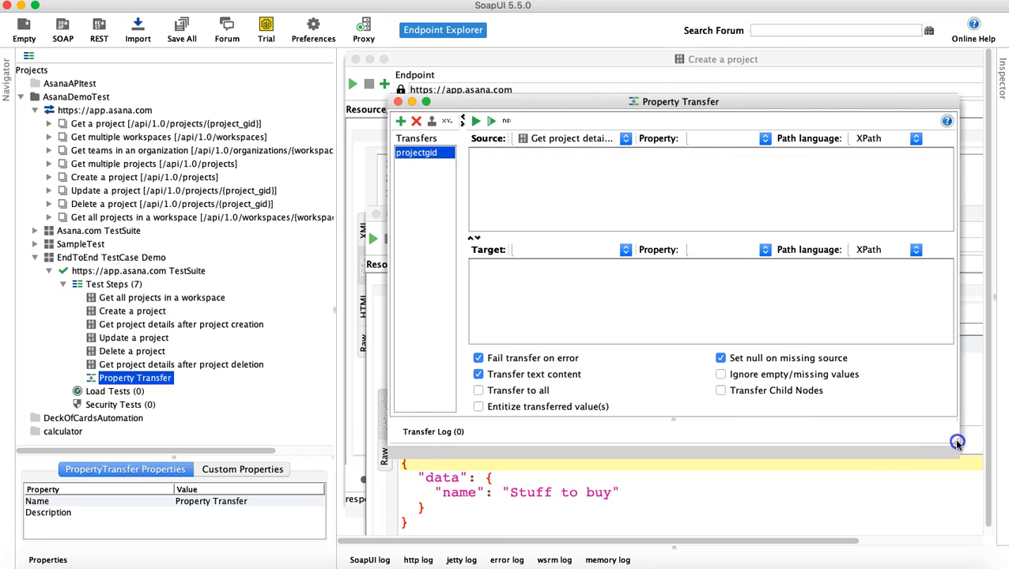
left_click_drag(568, 102, 538, 85)
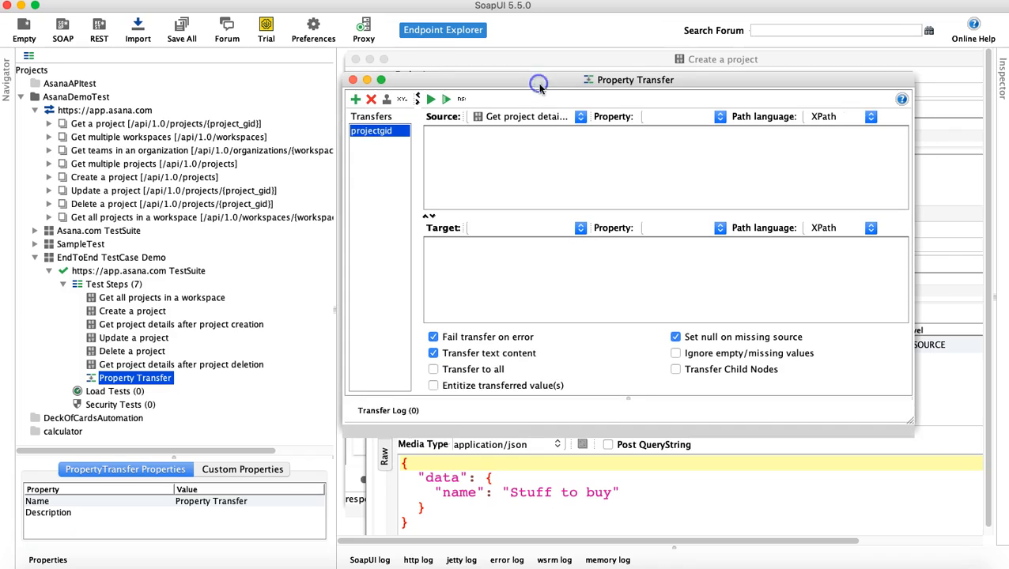
left_click(581, 117)
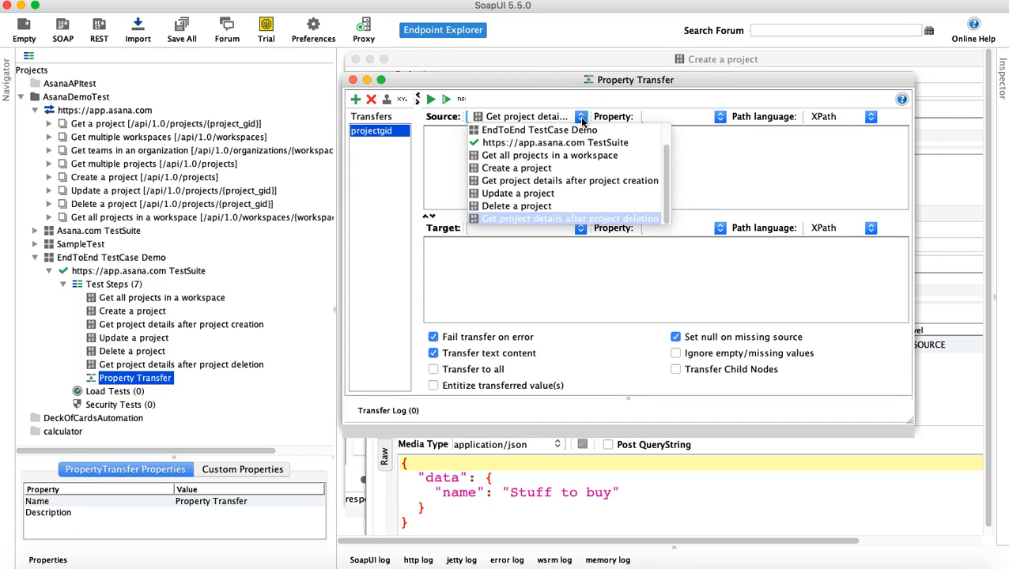
left_click(540, 168)
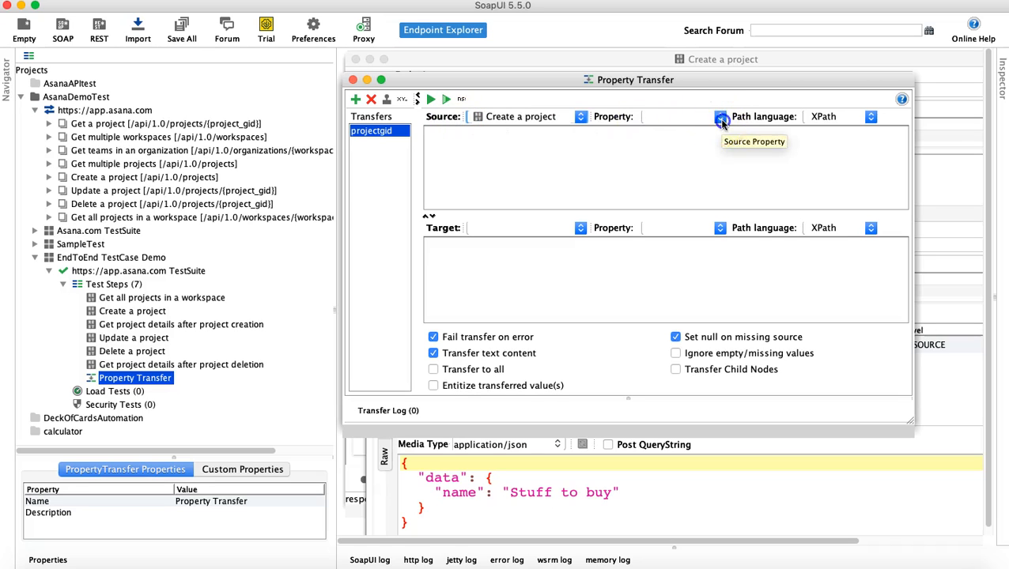
left_click(722, 120)
left_click(682, 125)
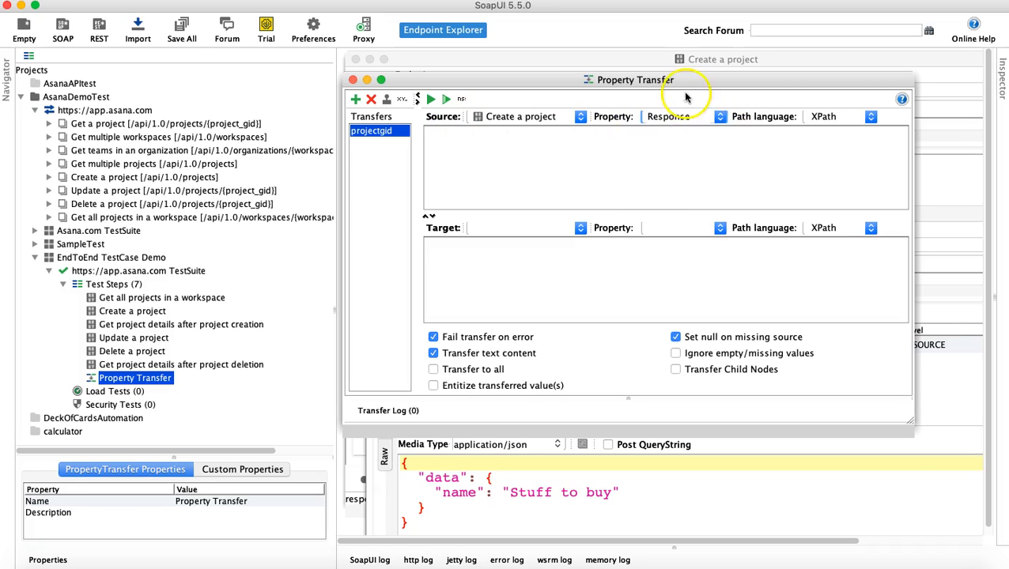
left_click_drag(689, 81, 732, 265)
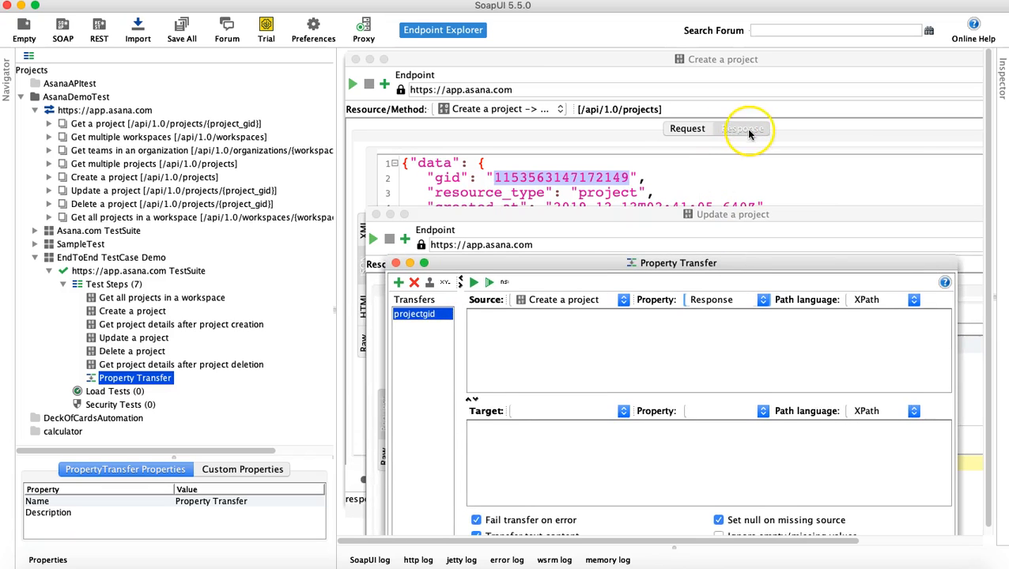
left_click_drag(715, 262, 707, 220)
left_click(906, 257)
left_click(891, 284)
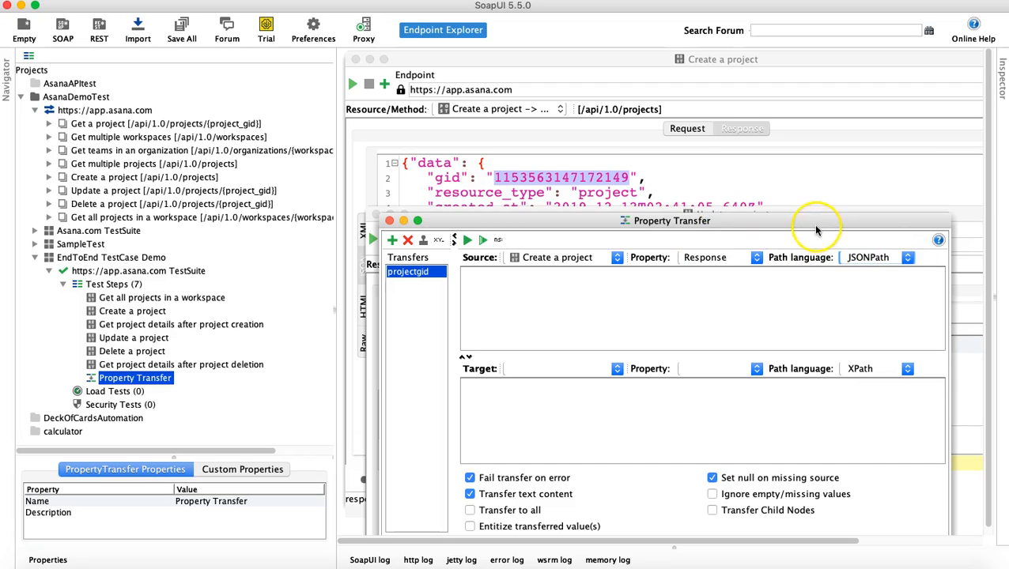
Step: Set the transfer's target to the project_gid property of Update a project and enter $.data.gid as the source path expression
left_click_drag(814, 224, 830, 242)
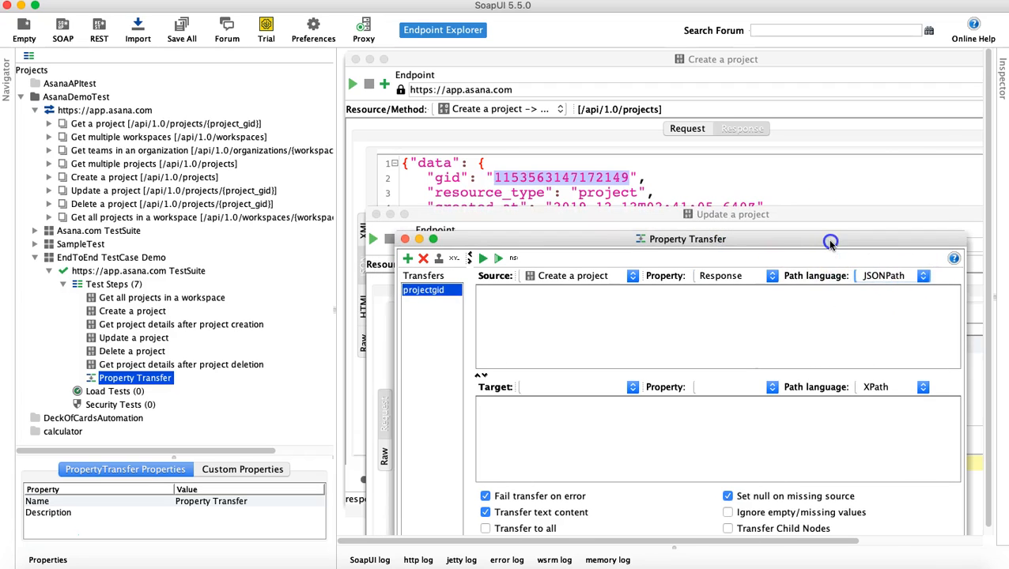
left_click(631, 388)
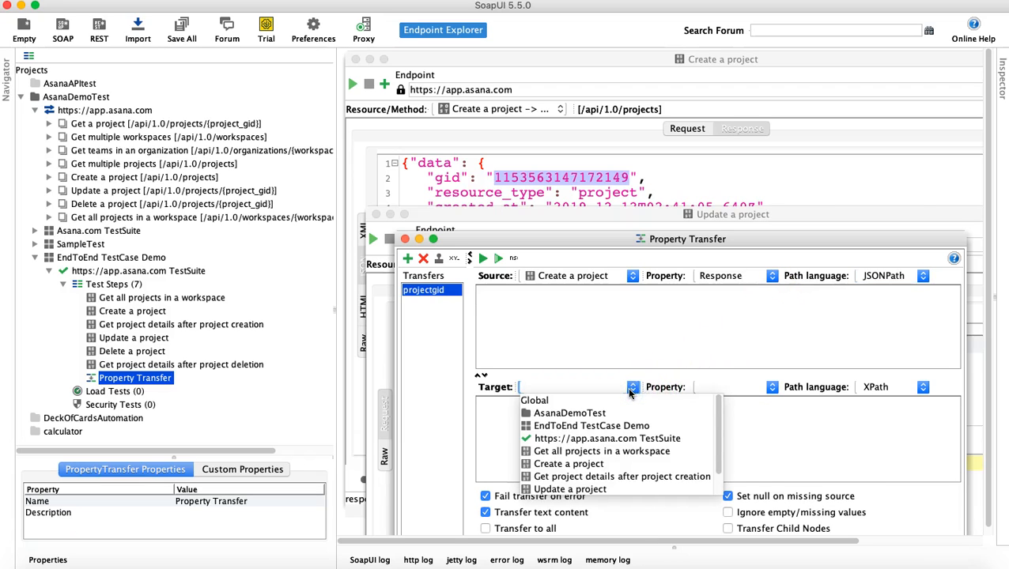
left_click(610, 490)
left_click(773, 389)
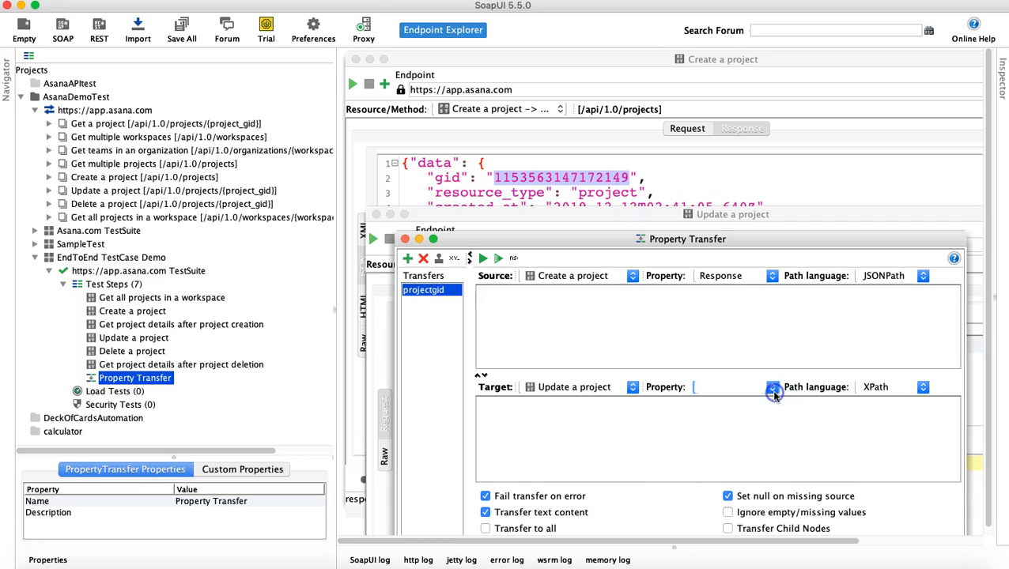
left_click(772, 389)
left_click(773, 389)
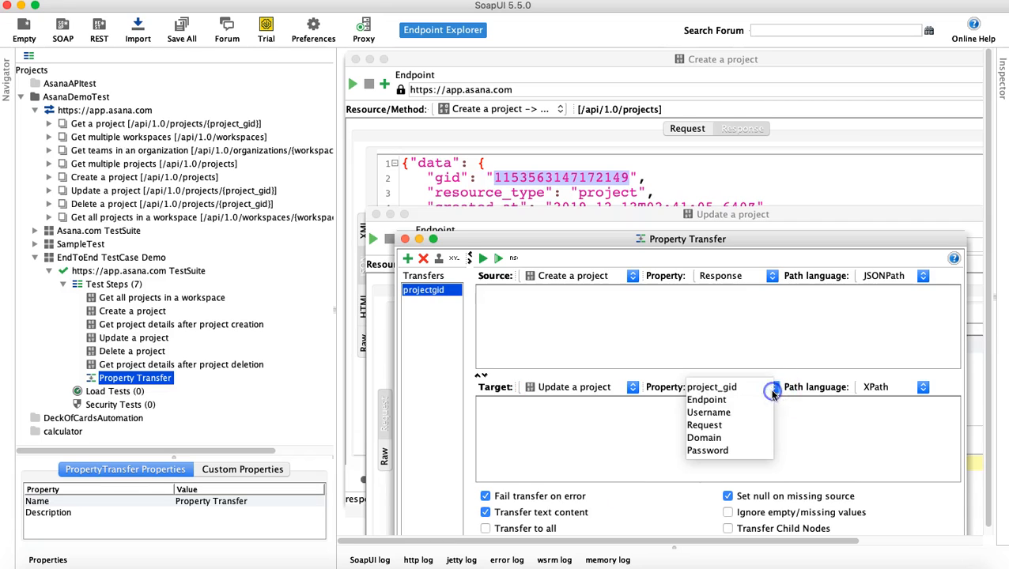
left_click(752, 391)
left_click(513, 308)
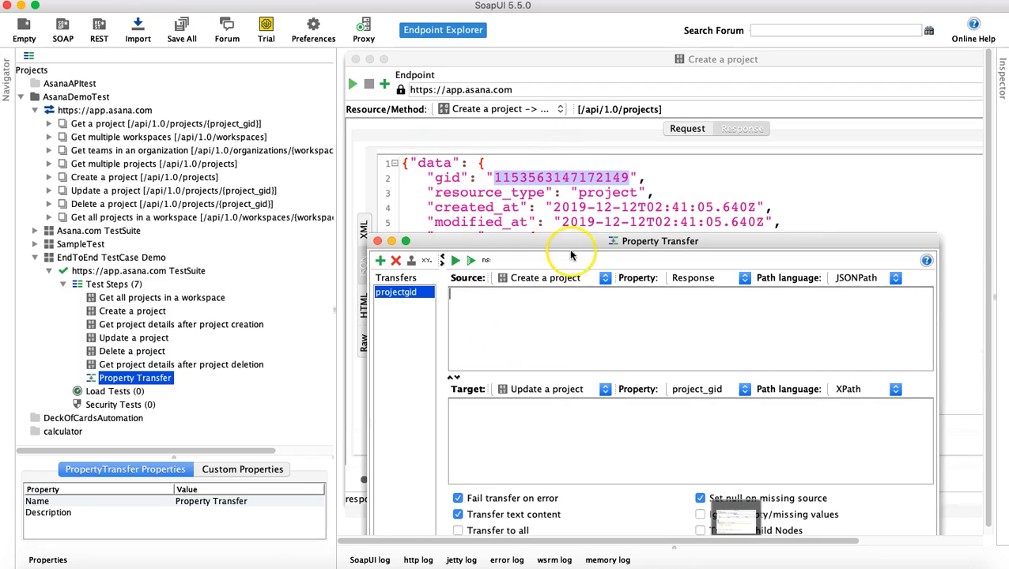
left_click(464, 307)
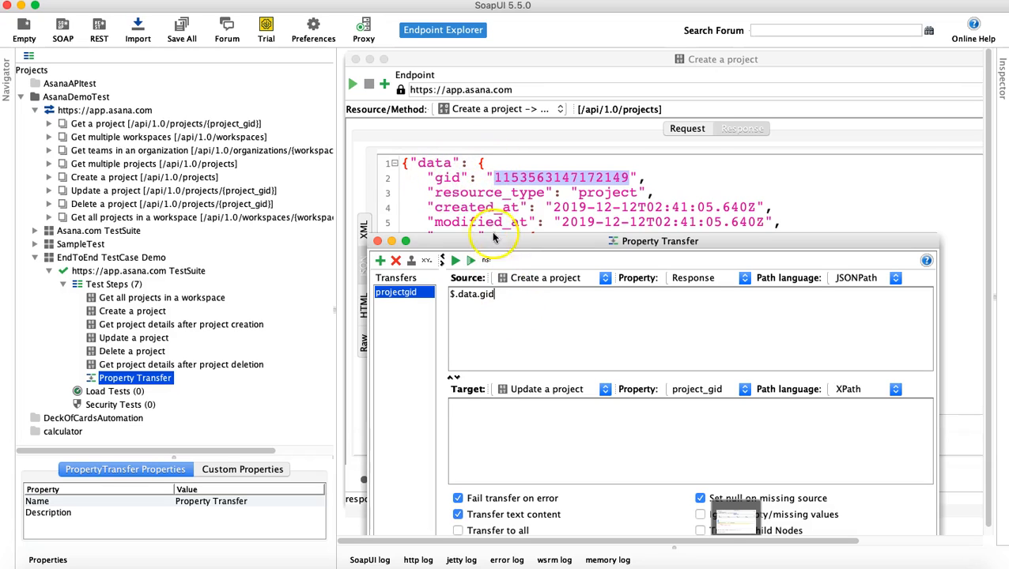
Step: Try $.data.resource_type as the projectgid transfer's source path expression and compare it with the nested fields in the Create a project response
left_click(526, 320)
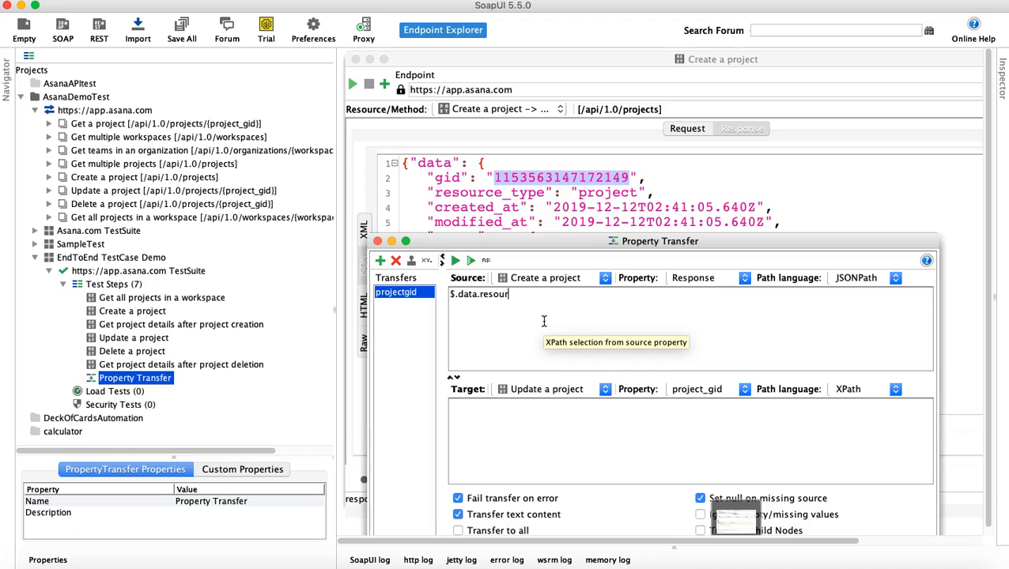
type("resource_")
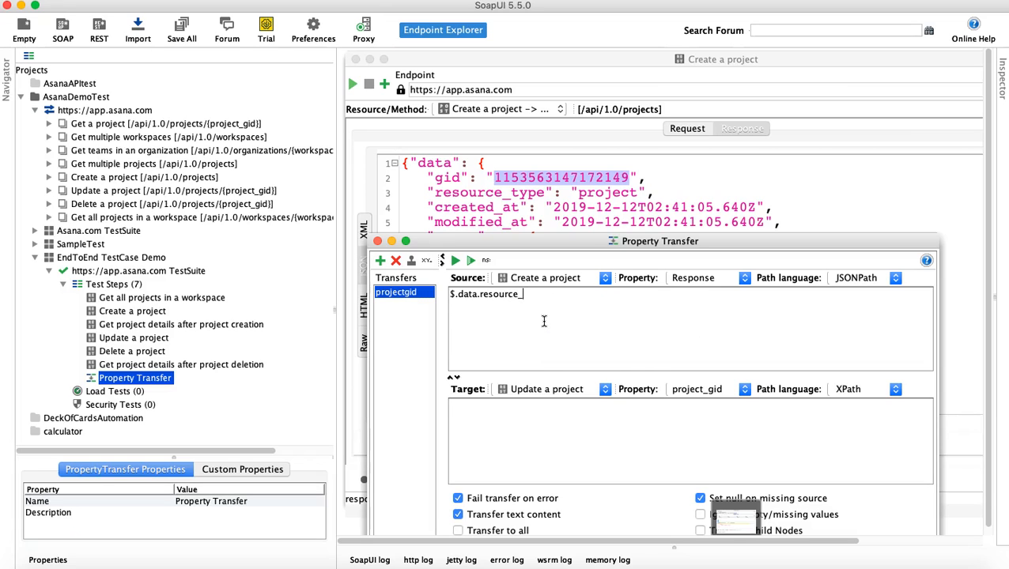
type("type")
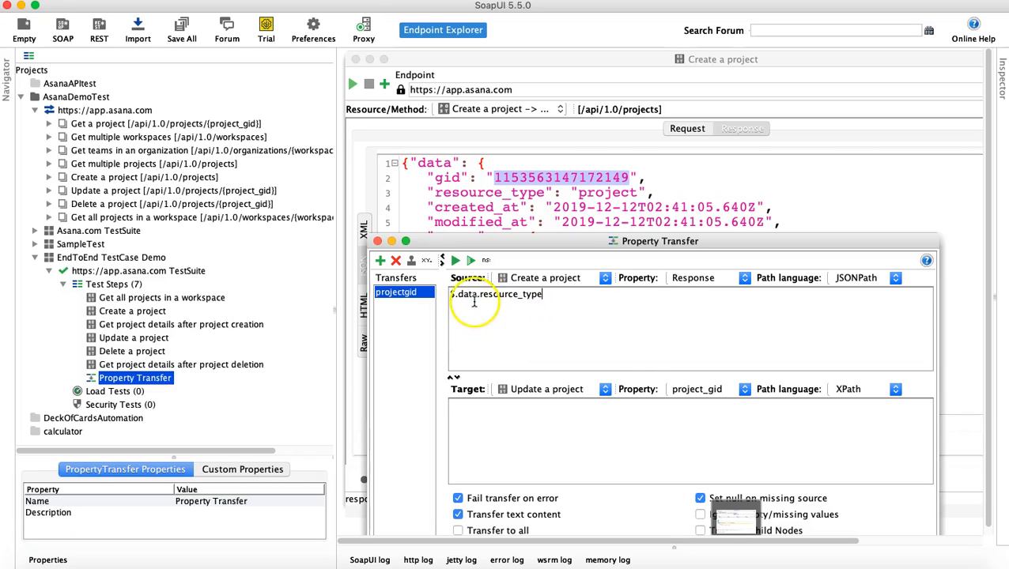
left_click_drag(563, 261, 556, 294)
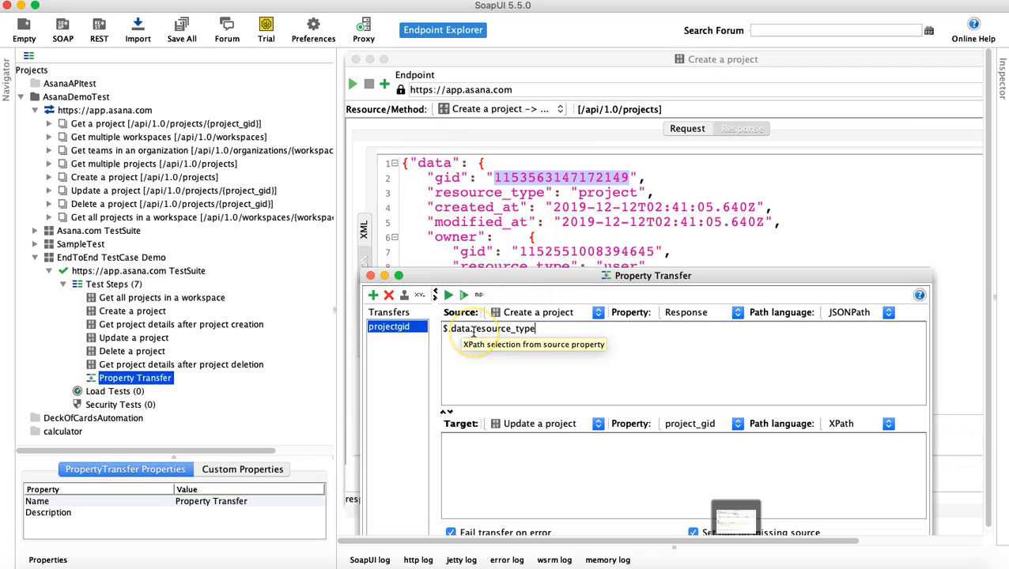
left_click_drag(569, 289, 598, 298)
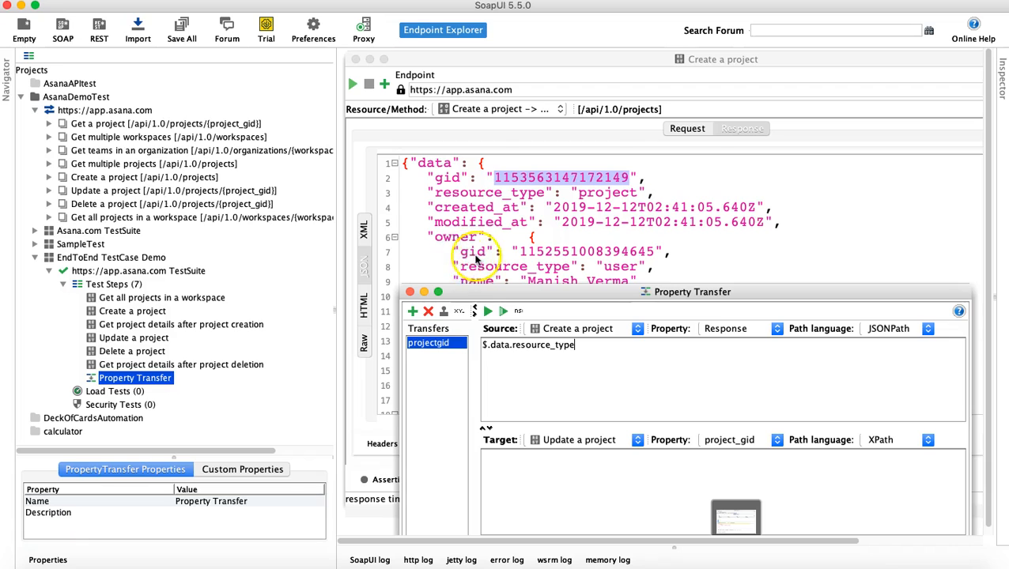
left_click(472, 254)
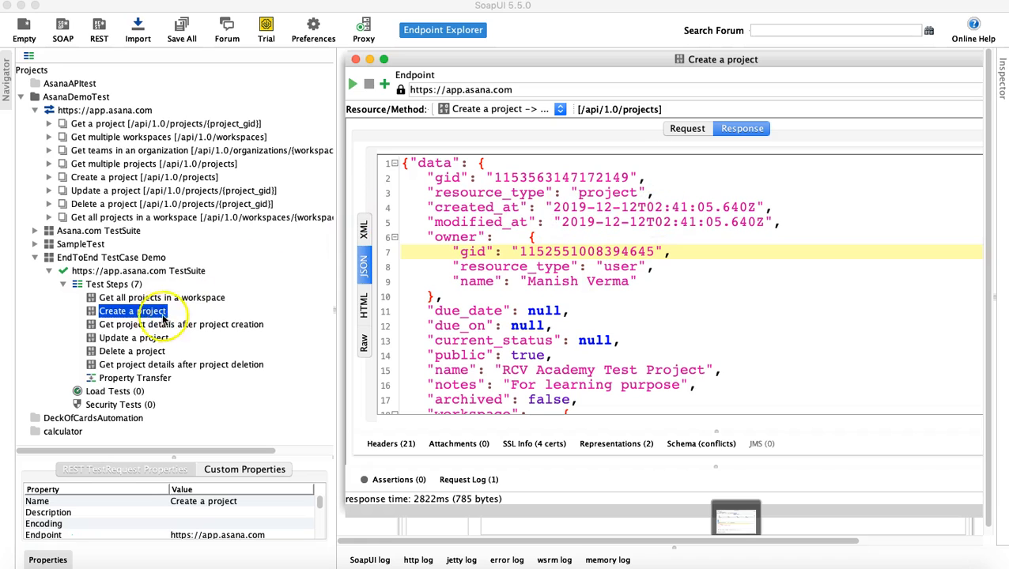
double_click(154, 378)
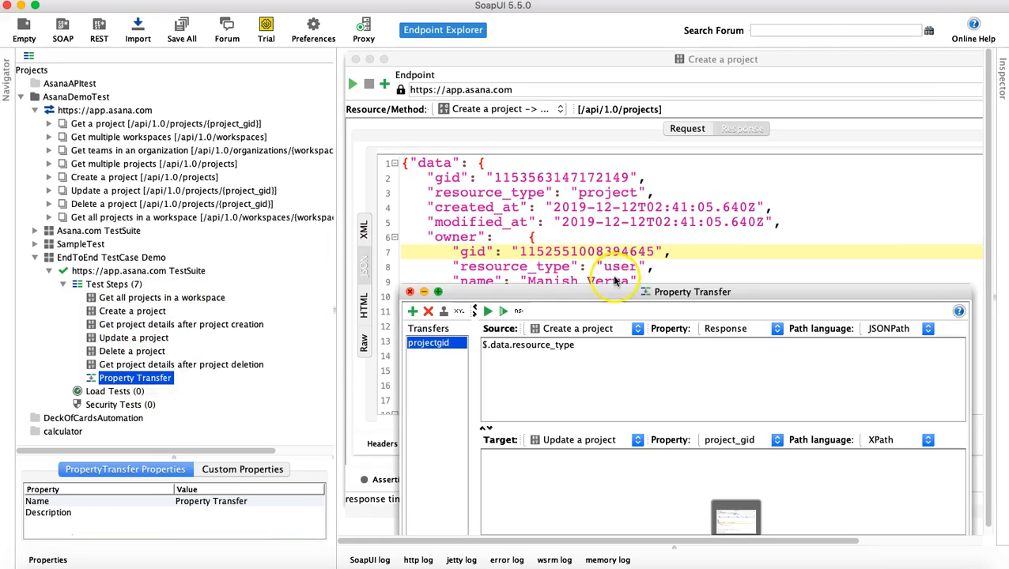
Step: Set the projectgid transfer's source expression back to $.data.gid, run the transfer, and compare the logged value with the Create a project response
left_click_drag(604, 292, 593, 270)
left_click(586, 329)
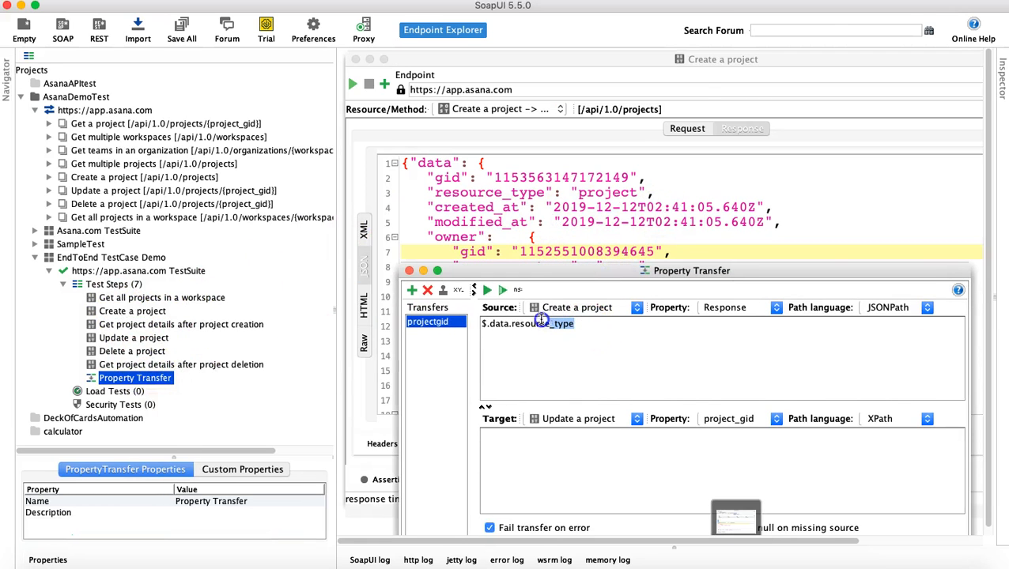
type("gid")
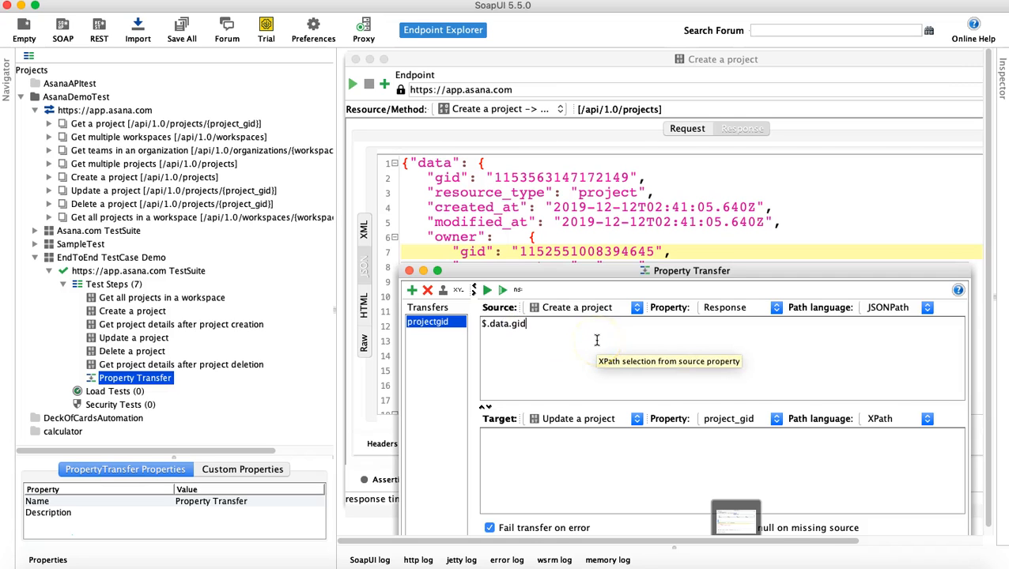
left_click_drag(608, 268, 589, 142)
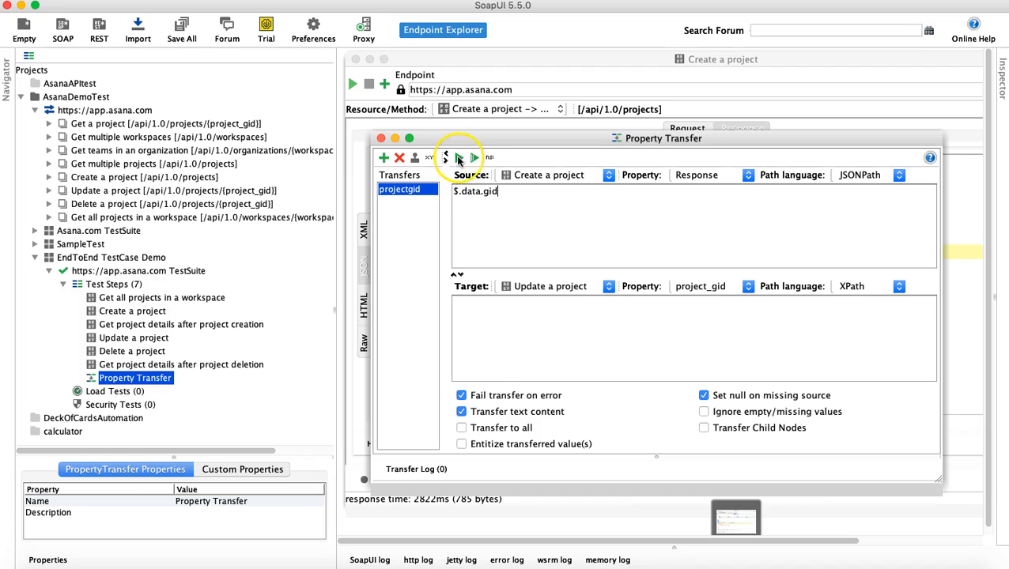
left_click(458, 158)
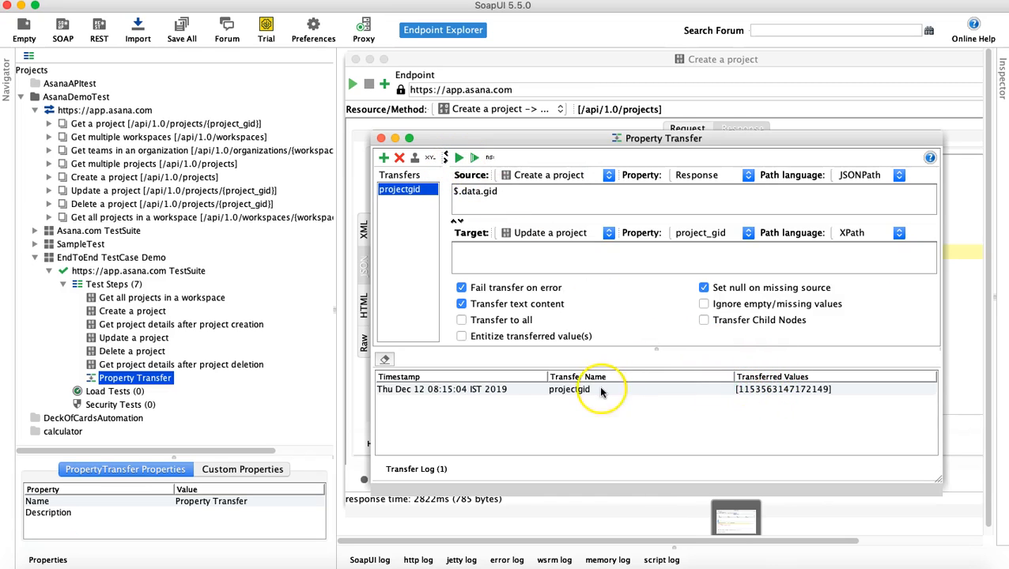
left_click(767, 391)
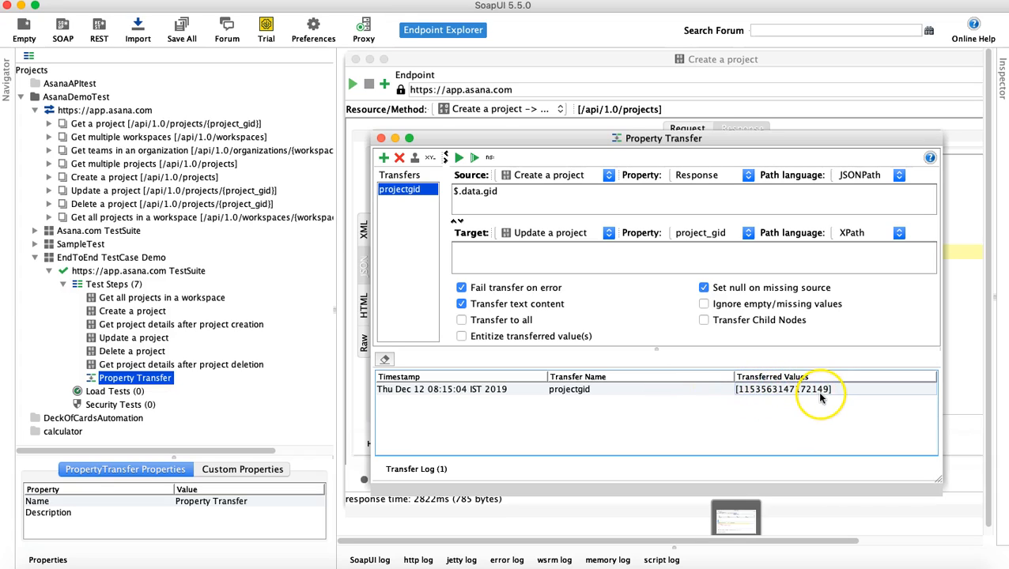
left_click_drag(780, 151, 759, 231)
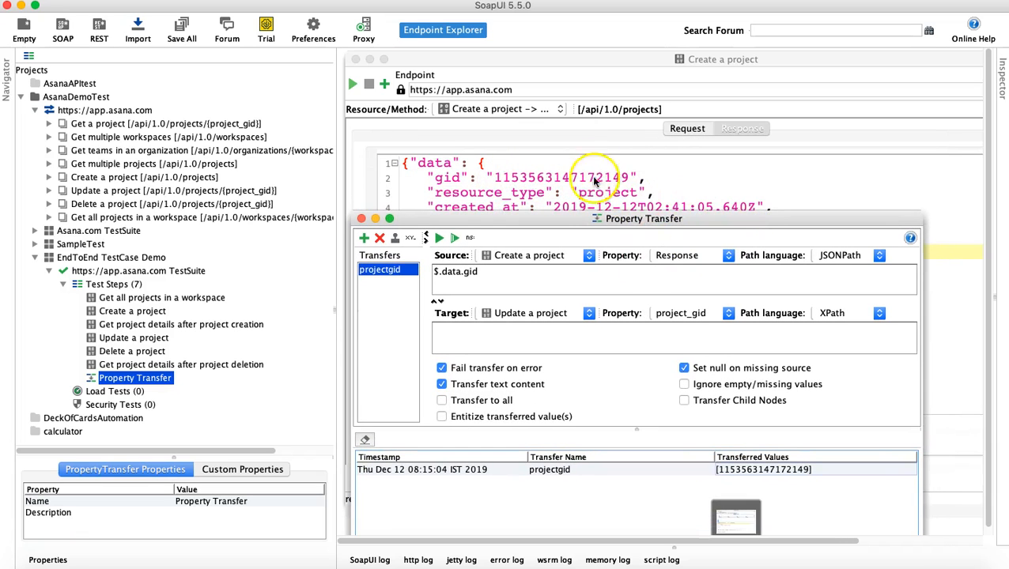
left_click_drag(625, 225, 649, 301)
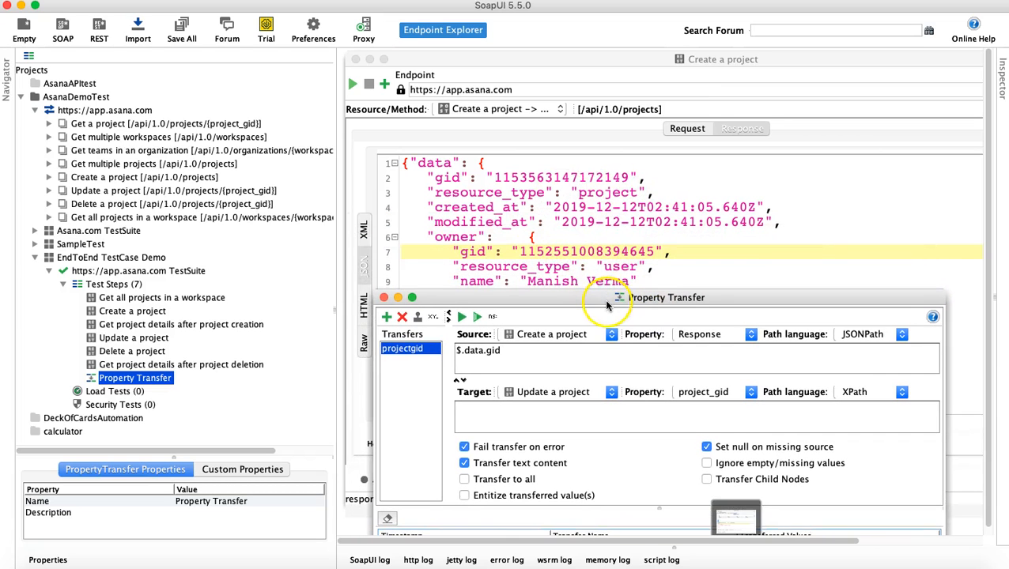
Step: Try $.data.owner.gid as the source path expression and run the projectgid transfer
left_click_drag(606, 297, 609, 277)
left_click(487, 330)
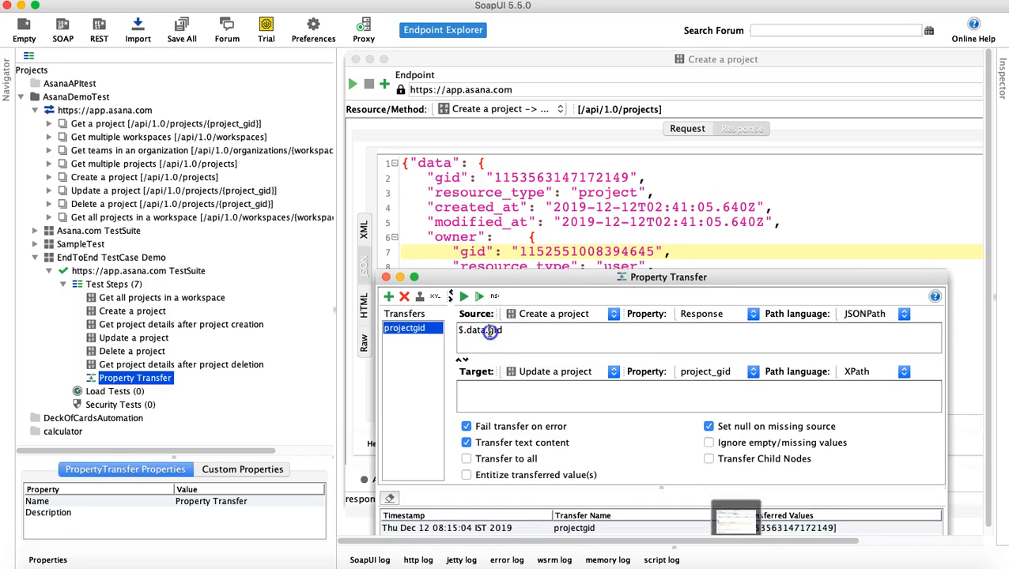
type("owner.")
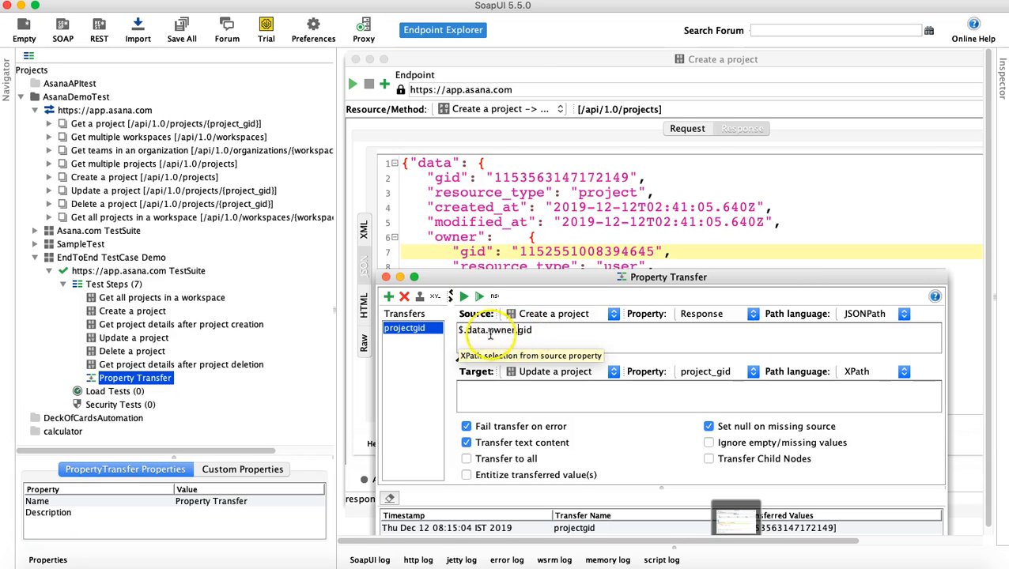
left_click_drag(551, 283, 543, 234)
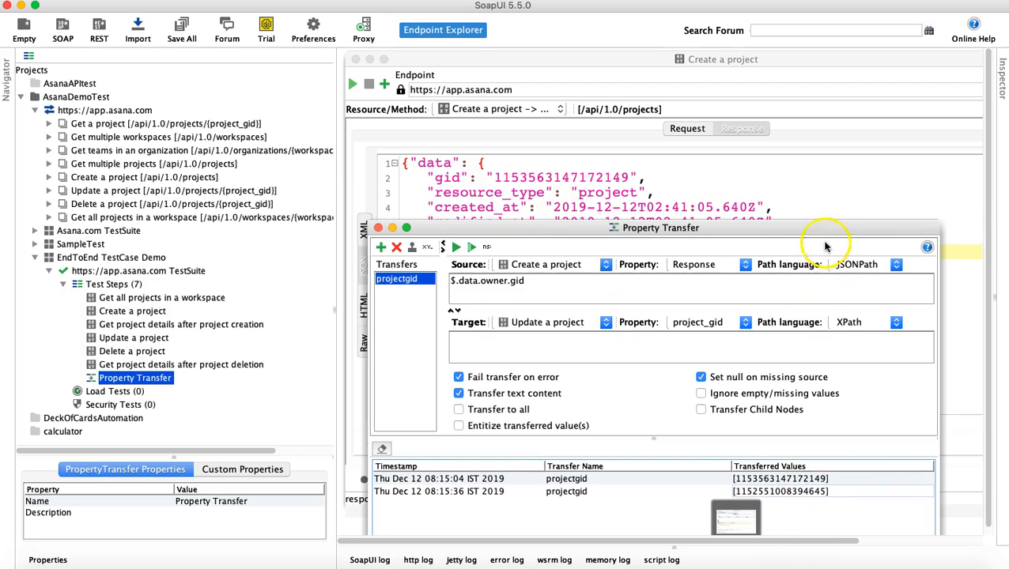
Step: Return the source path expression to $.data.gid and rerun the projectgid transfer to Update a project
left_click_drag(828, 232, 829, 278)
left_click(541, 328)
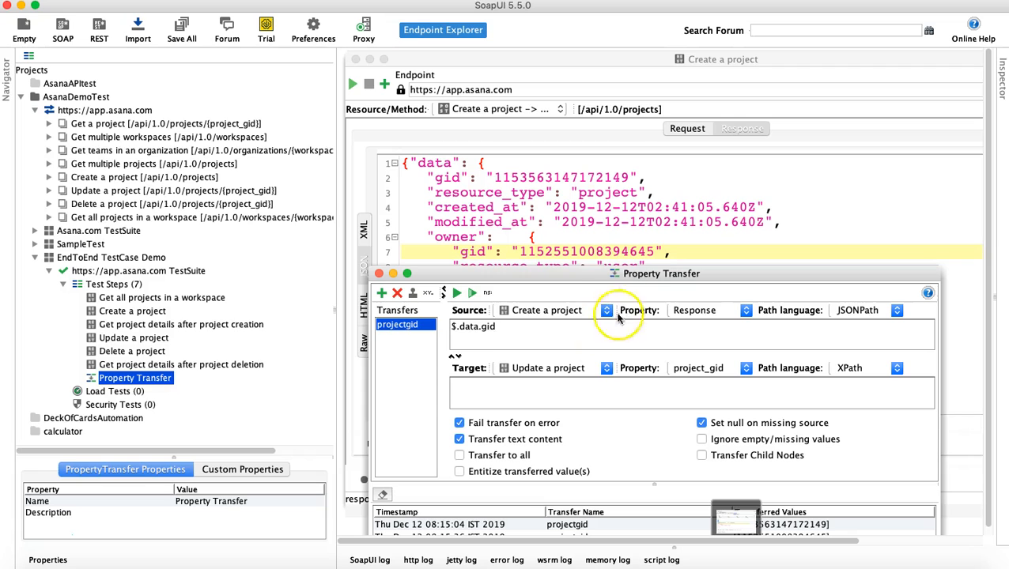
left_click_drag(616, 280, 621, 223)
left_click(459, 235)
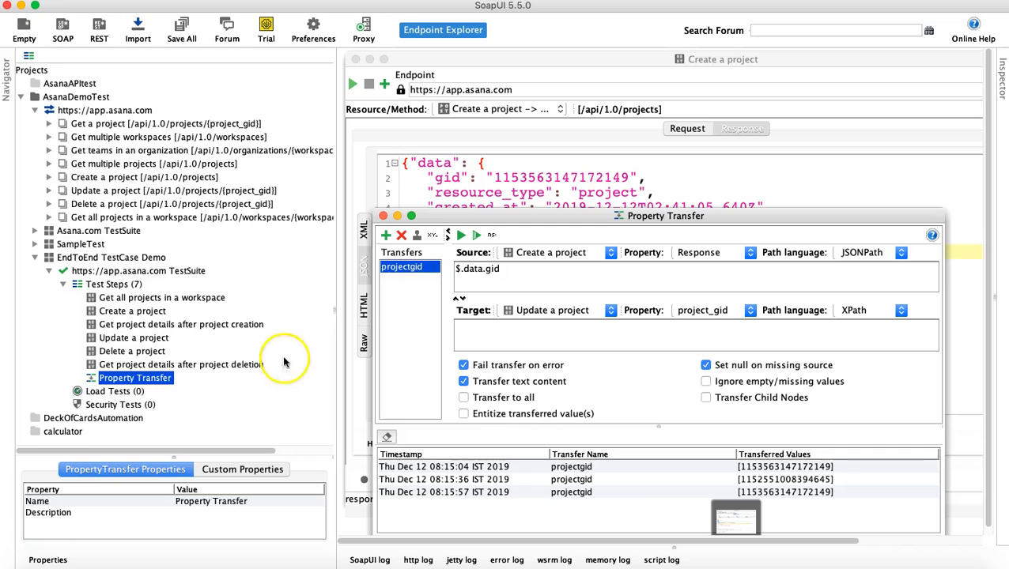
Step: Close the transfer and Create a project editors, and inspect the project_gid parameter in the Update a project and Delete a project requests
left_click(145, 340)
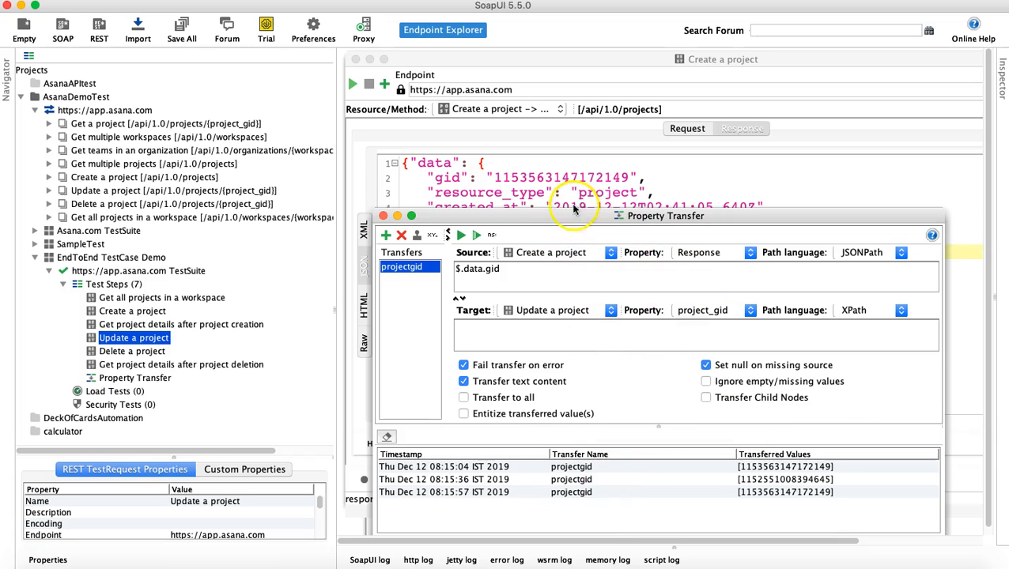
left_click_drag(520, 223, 583, 214)
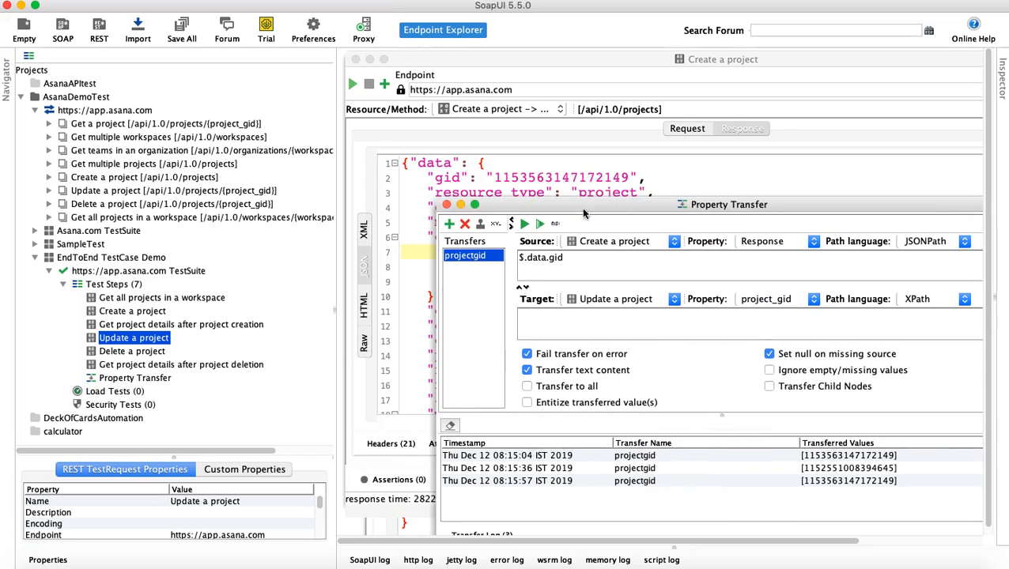
left_click(446, 205)
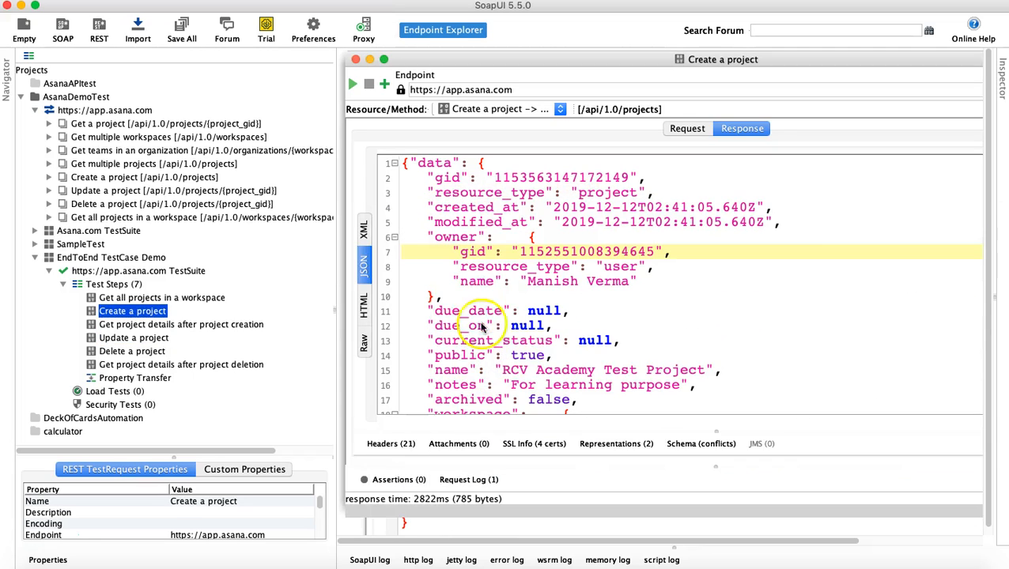
left_click(147, 340)
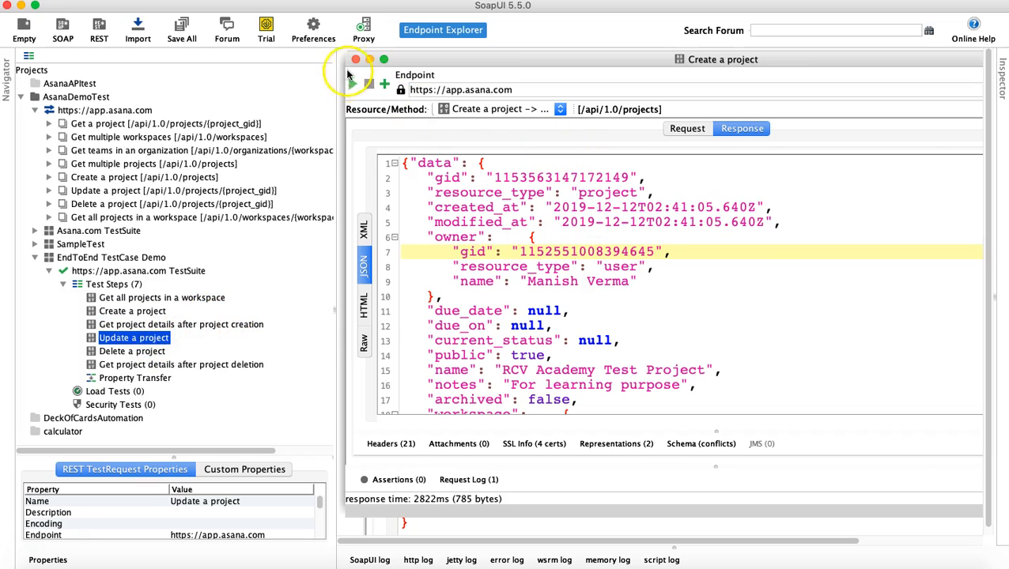
left_click(356, 60)
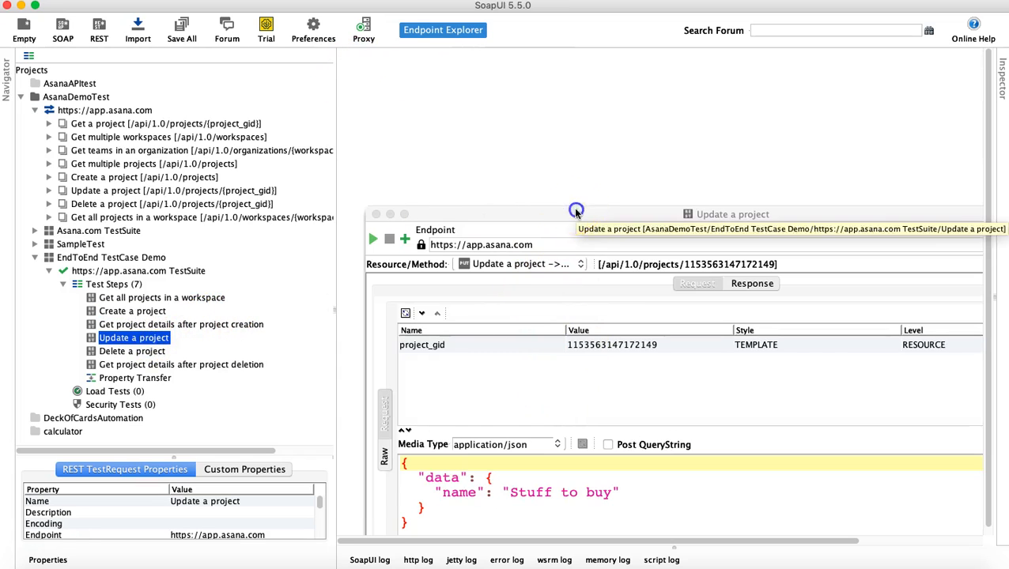
left_click_drag(574, 214, 557, 128)
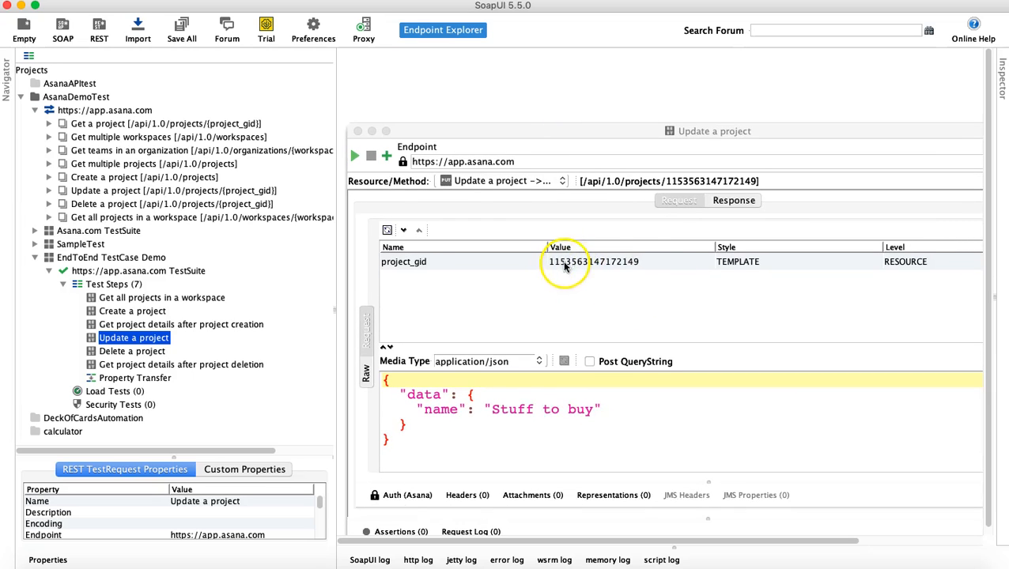
double_click(135, 351)
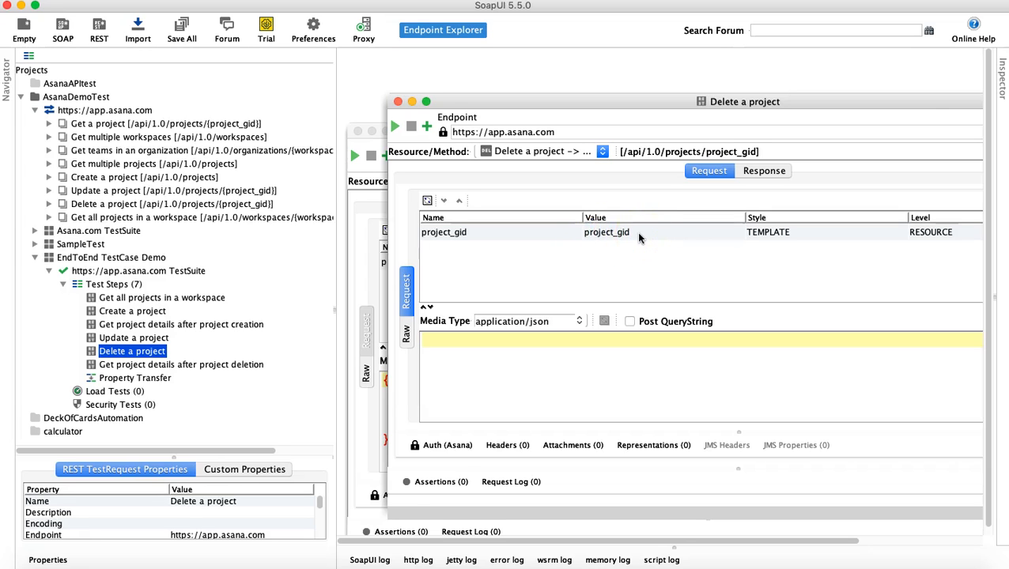
Step: Reopen the Property Transfer step, enlarge its editor, and add a second transfer named projectgid-delete
double_click(144, 382)
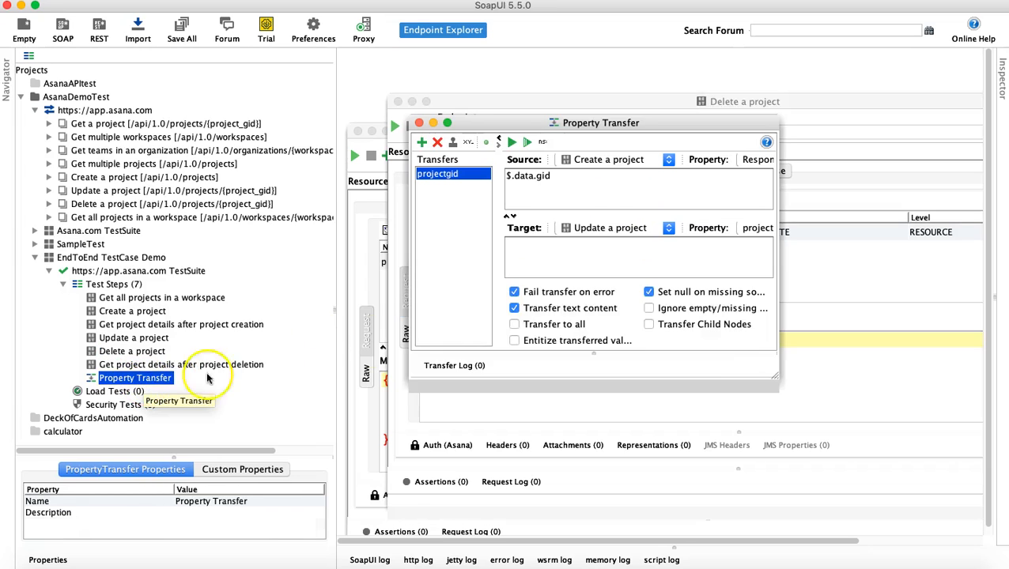
left_click_drag(777, 379, 945, 479)
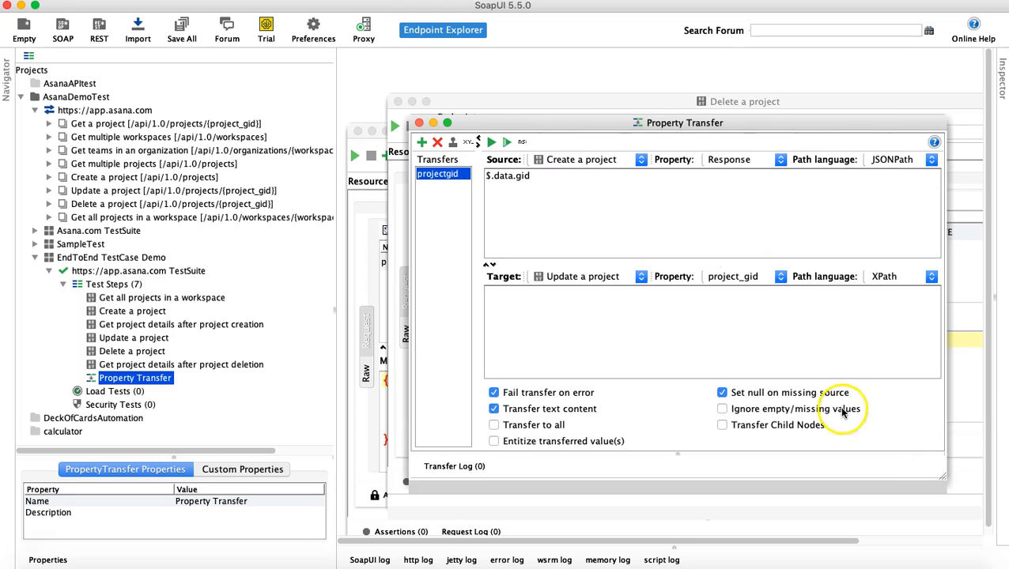
left_click_drag(648, 120, 604, 107)
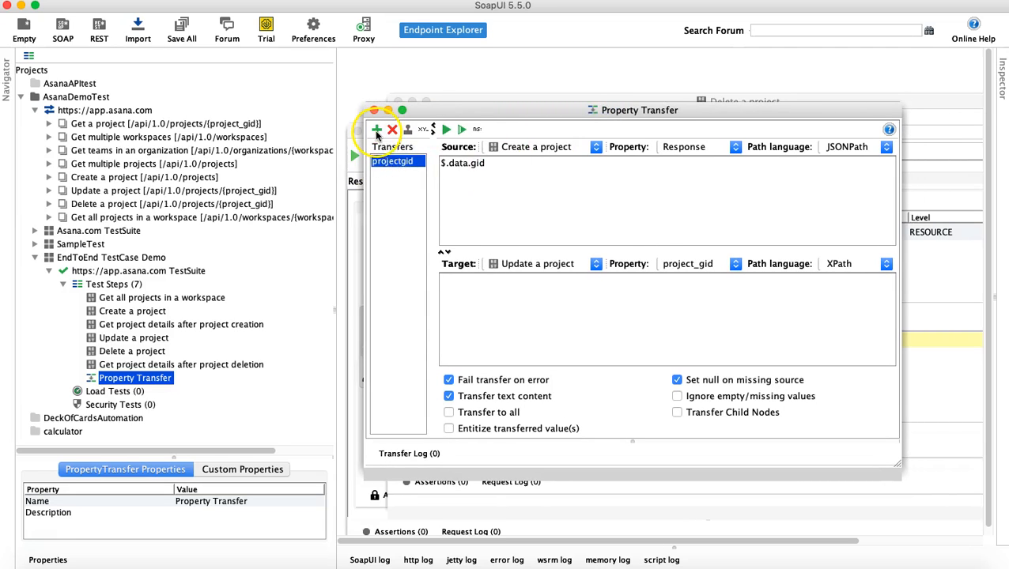
left_click(377, 130)
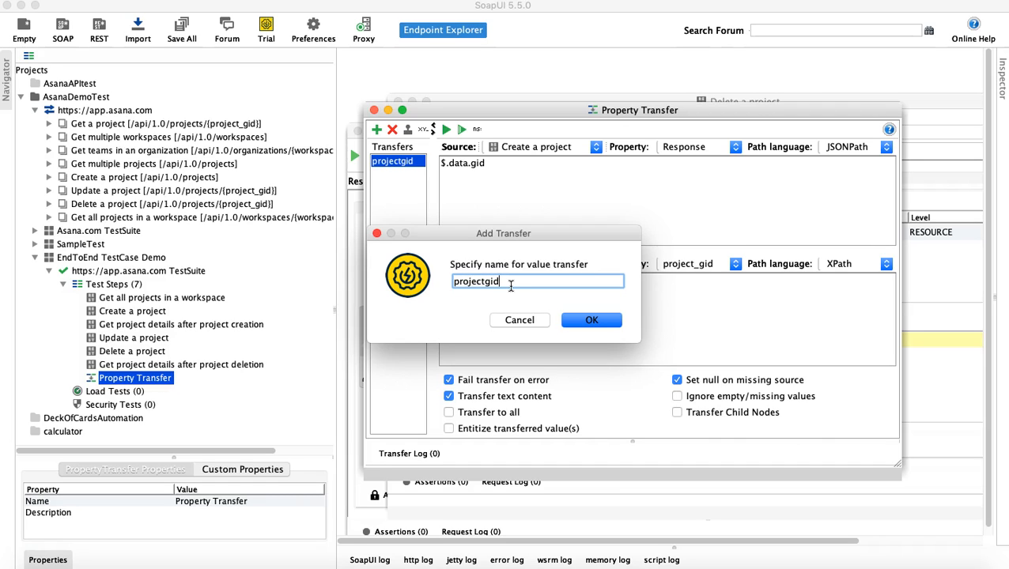
left_click(589, 319)
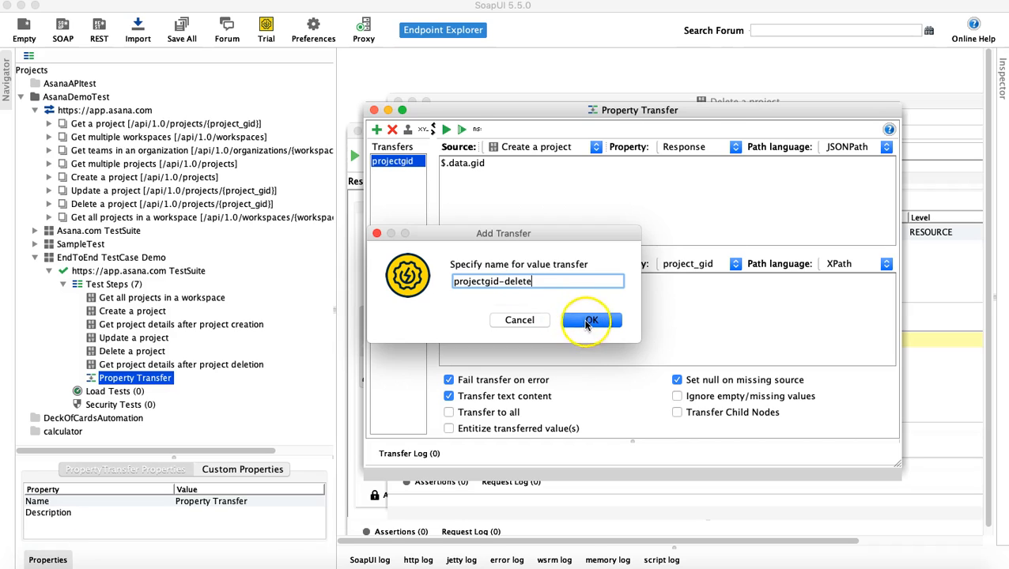
Step: Set the projectgid-delete source to the Response property of Create a project, with JSONPath as path language and $.data.gid as expression
left_click(595, 146)
left_click(557, 199)
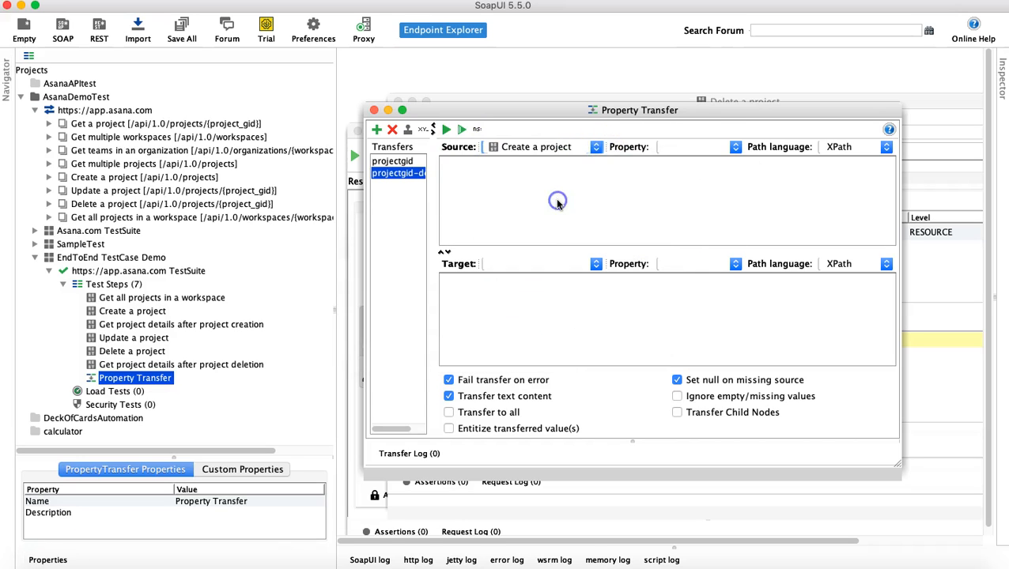
left_click(736, 147)
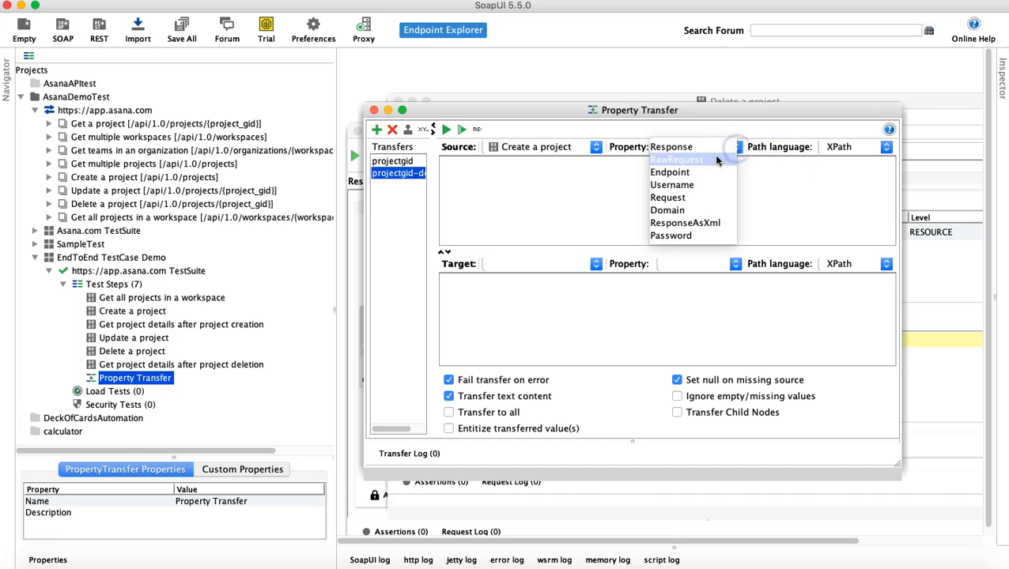
left_click(703, 146)
left_click(886, 147)
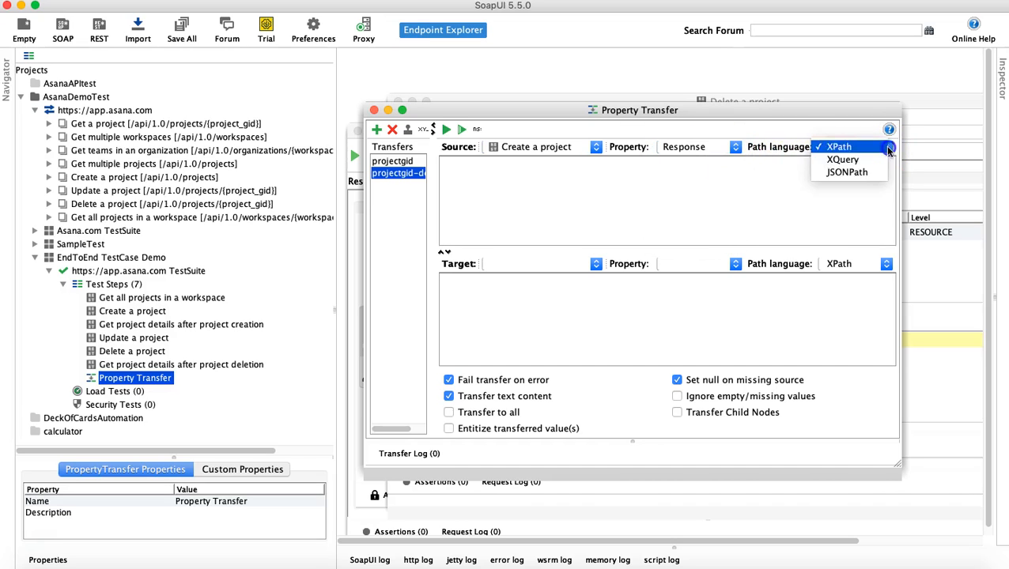
left_click(846, 171)
left_click(540, 177)
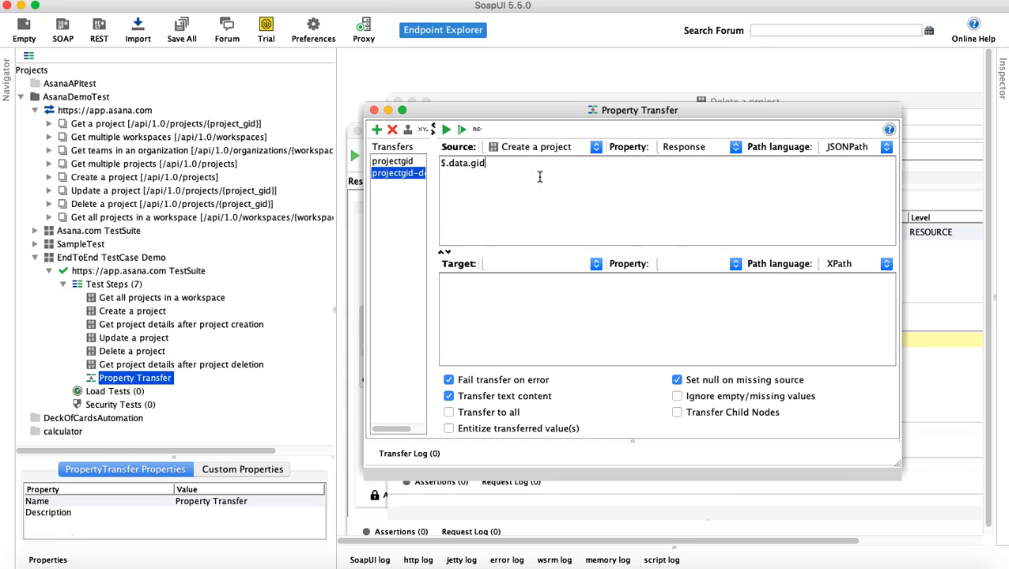
Step: Set the projectgid-delete target to the project_gid property of the Delete a project step
left_click_drag(688, 125, 687, 217)
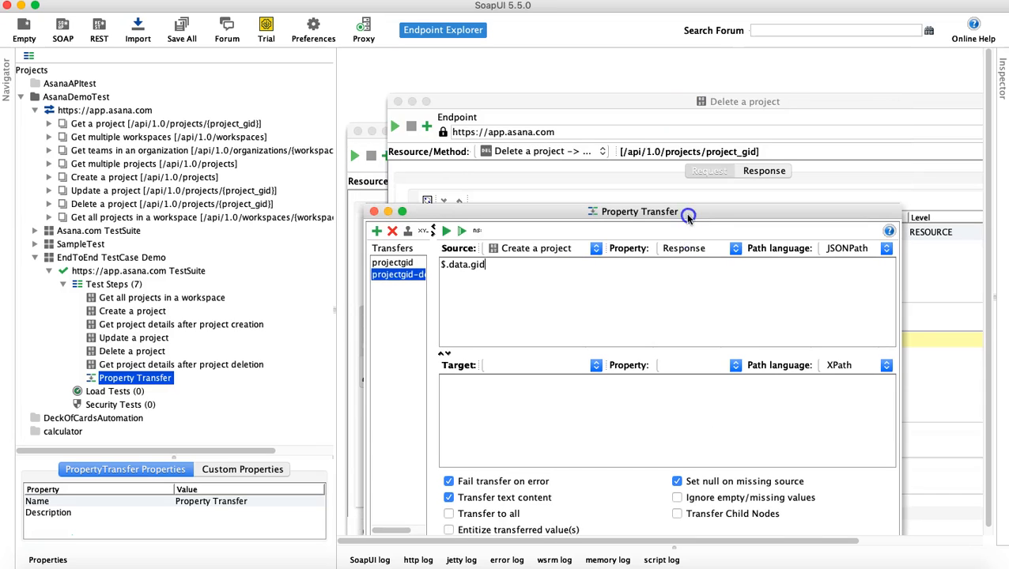
left_click(594, 367)
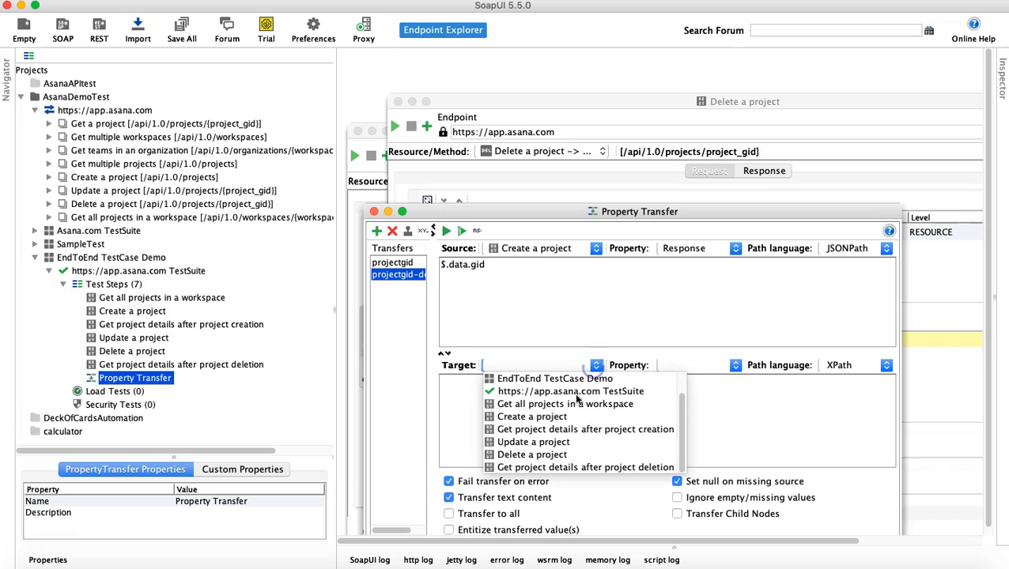
left_click(558, 454)
left_click(735, 365)
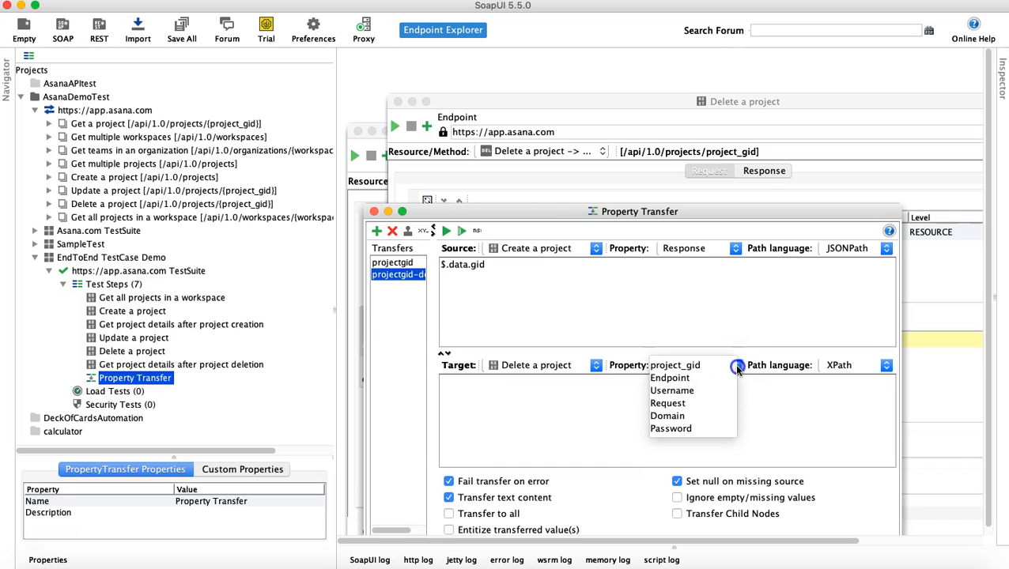
left_click(712, 366)
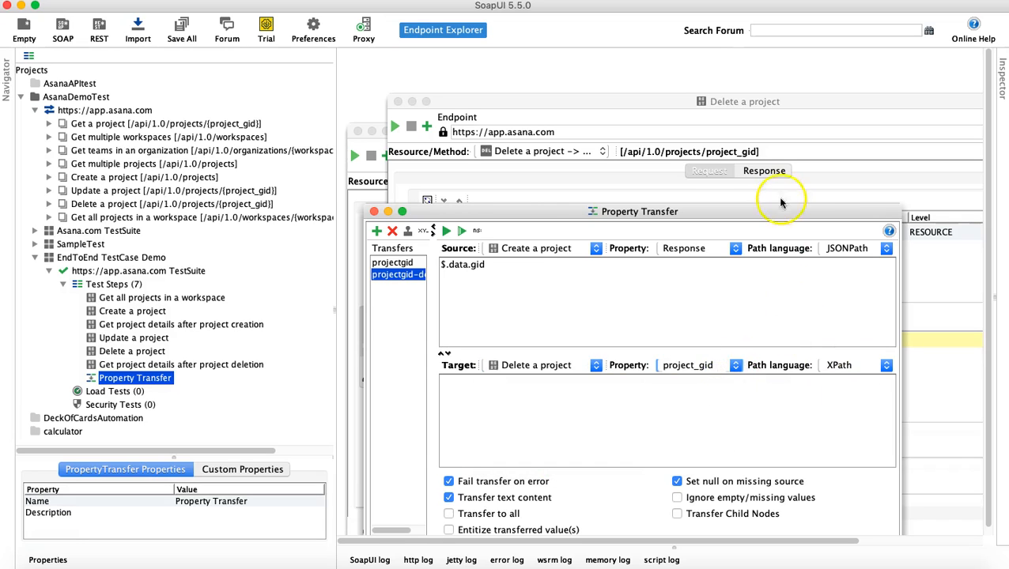
Step: Run the projectgid-delete transfer and check the transferred value against project_gid in the Delete a project request
left_click_drag(781, 214, 773, 85)
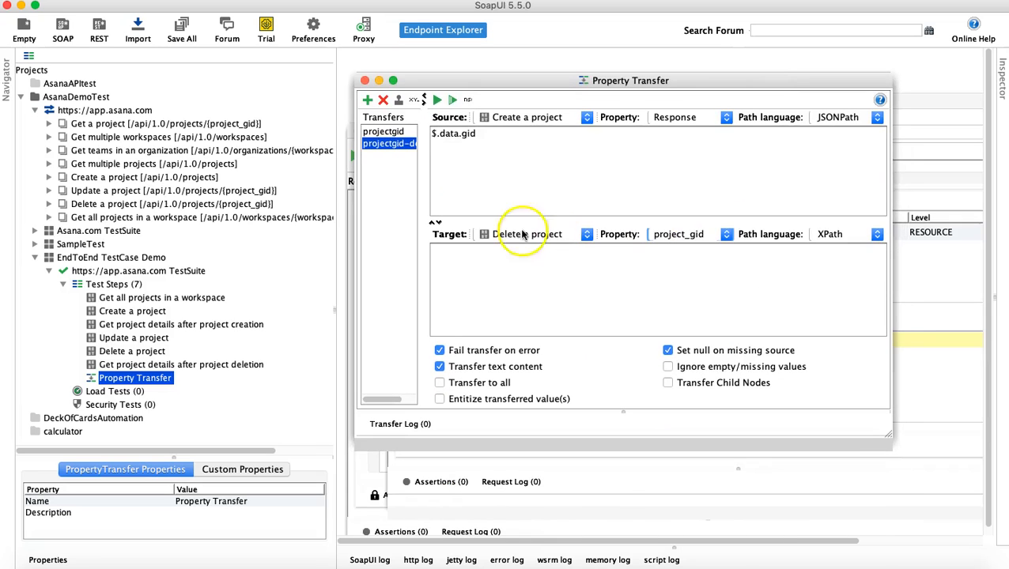
left_click(436, 100)
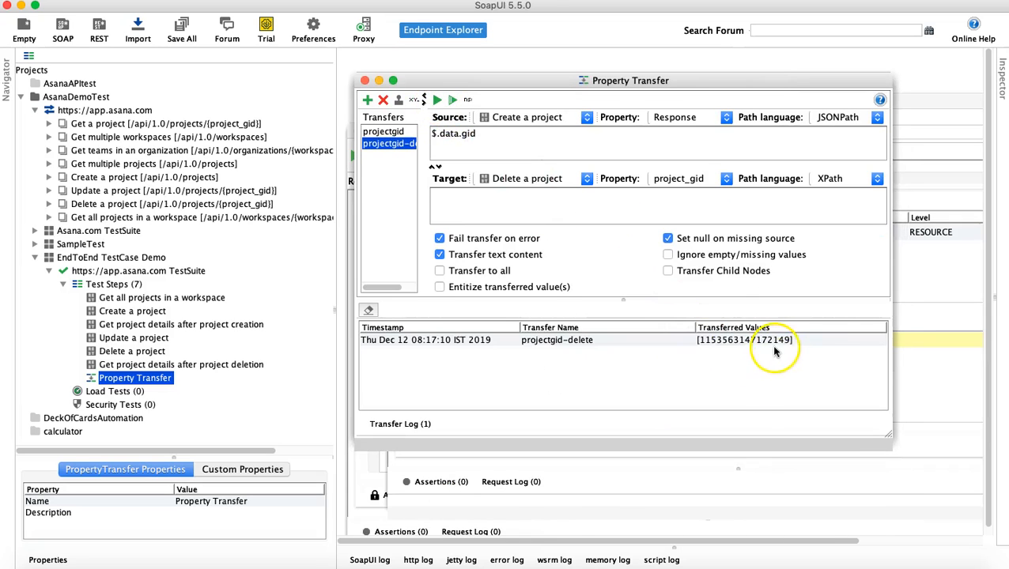
left_click(729, 345)
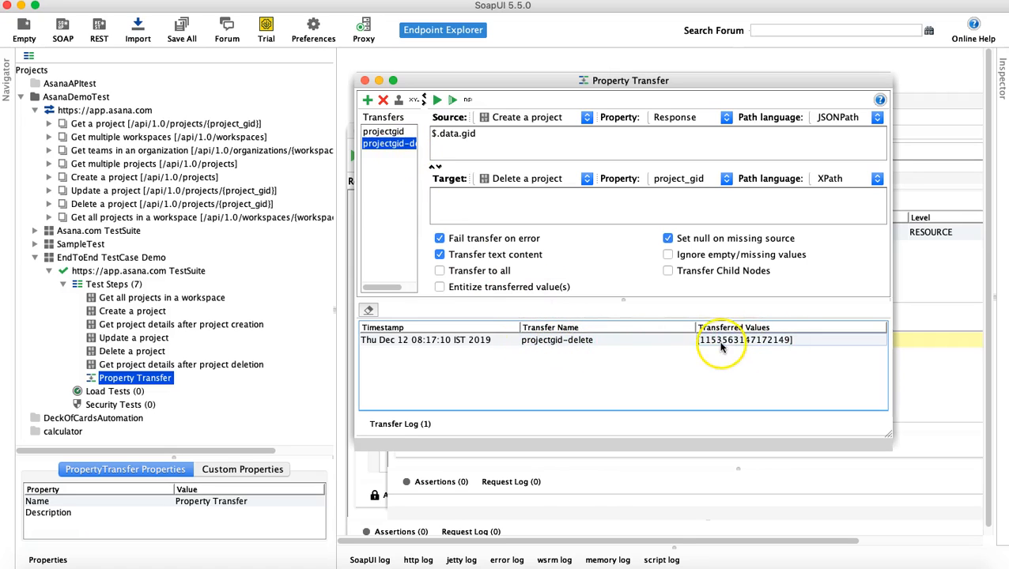
left_click_drag(712, 82, 762, 279)
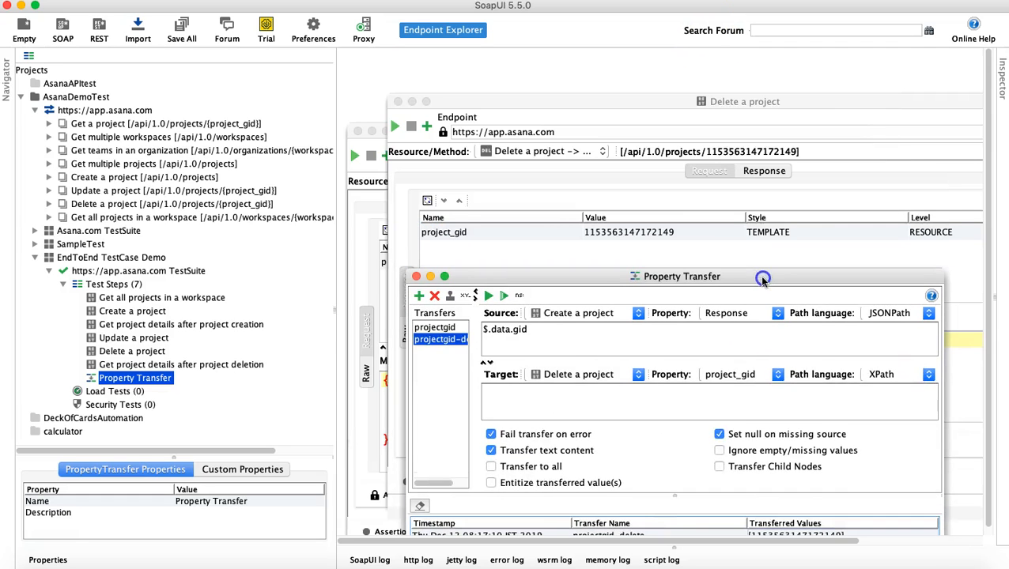
Step: Open the Create a project step and examine the gid in its JSON response to compare with the transferred value
left_click(763, 171)
left_click(134, 314)
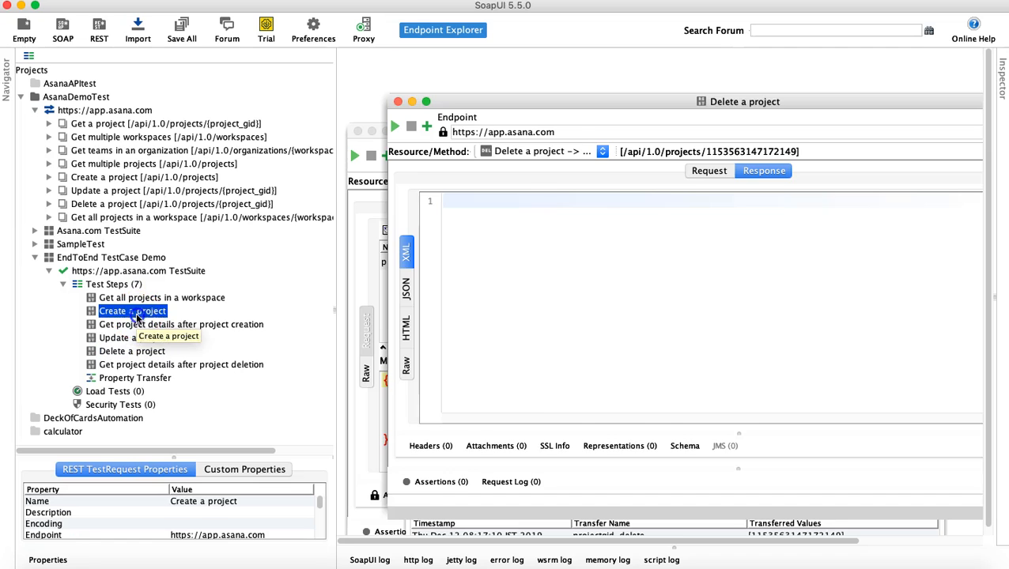
double_click(134, 314)
left_click(787, 213)
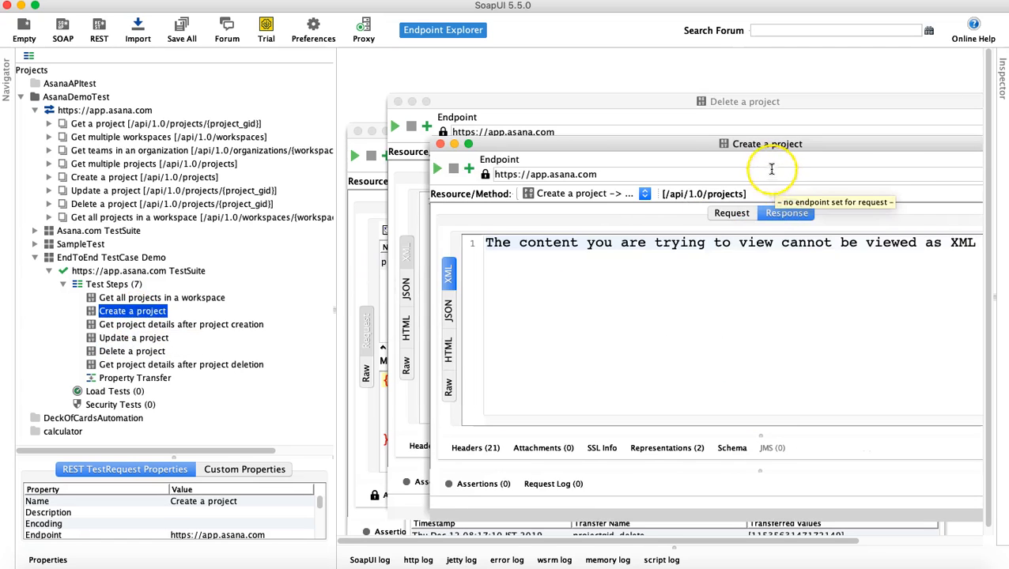
left_click(731, 213)
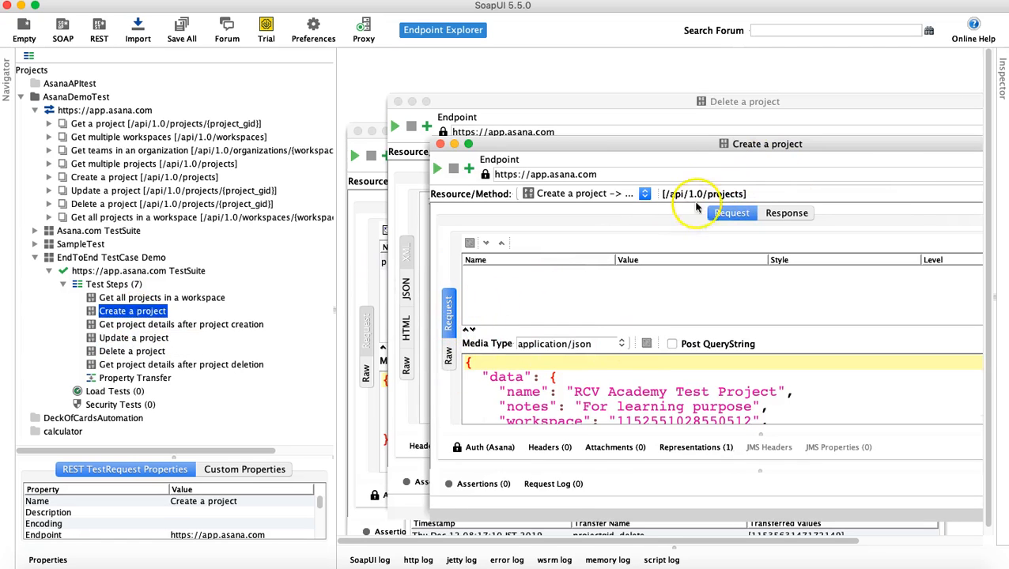
left_click(783, 215)
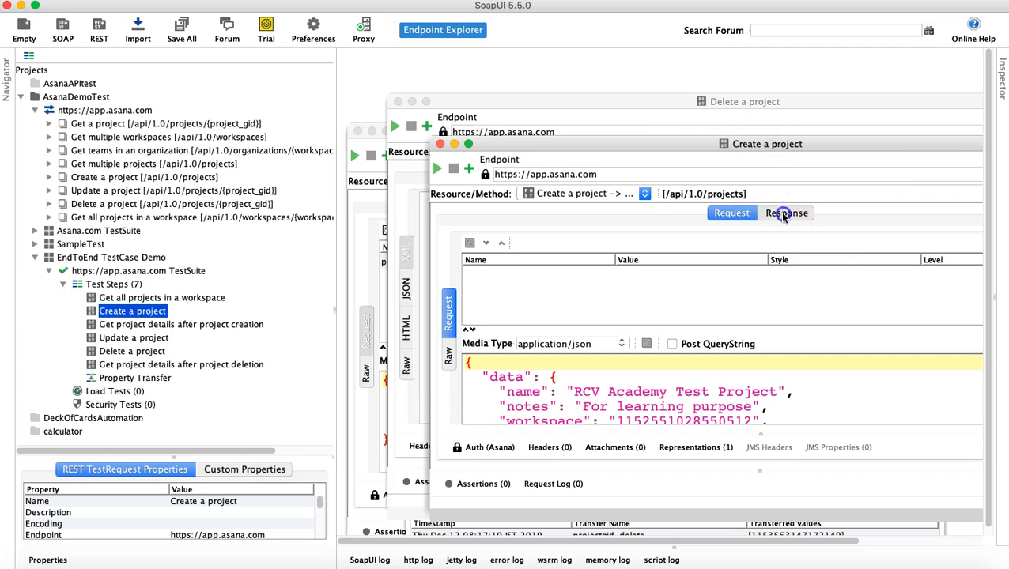
left_click(447, 310)
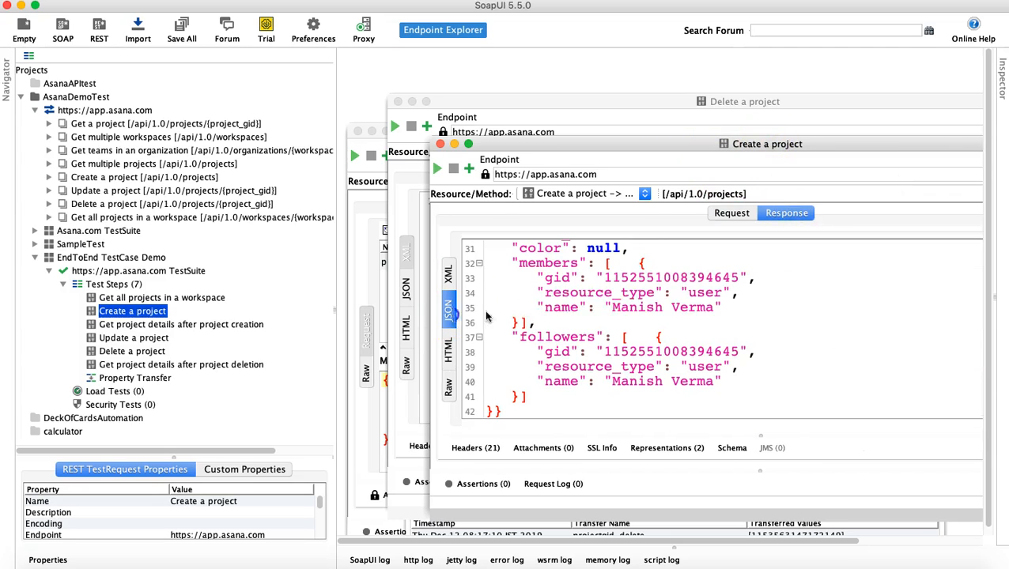
scroll(674, 283, "up", 10)
double_click(673, 263)
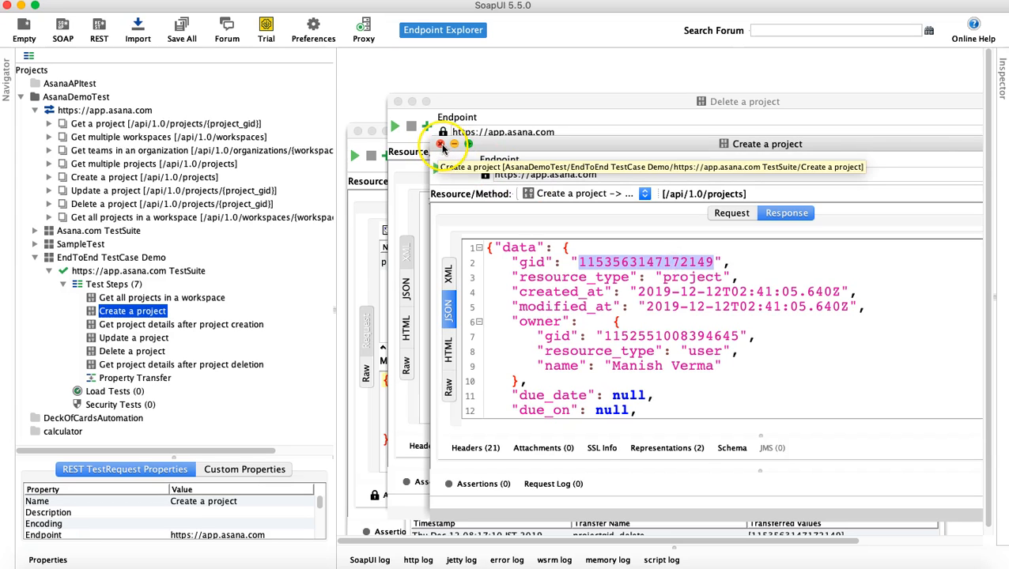
Step: Save all projects and close the Create a project, Delete a project, Property Transfer and Update a project editors
left_click(108, 2)
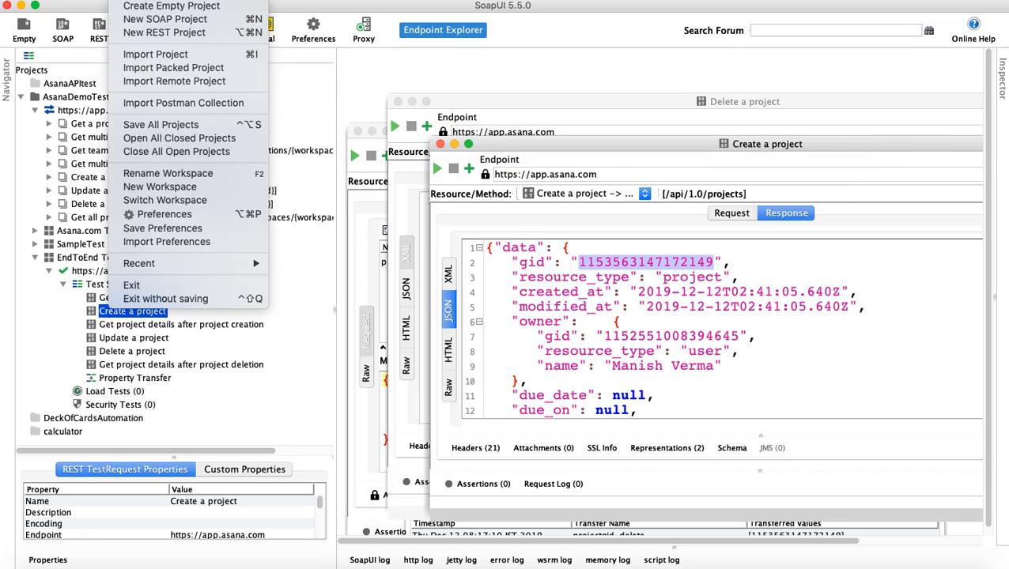
left_click(159, 125)
left_click(440, 144)
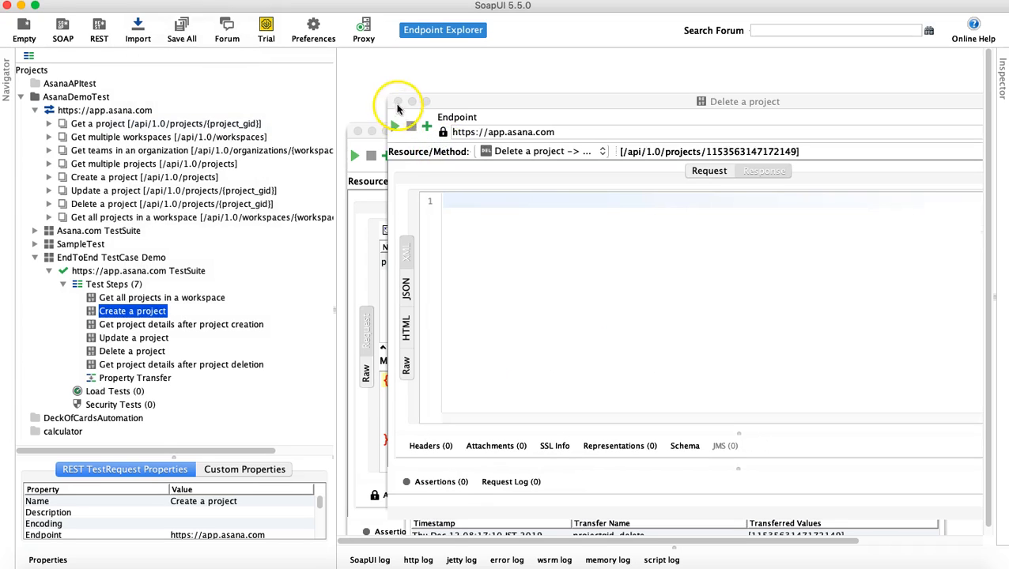
left_click(397, 102)
left_click(397, 102)
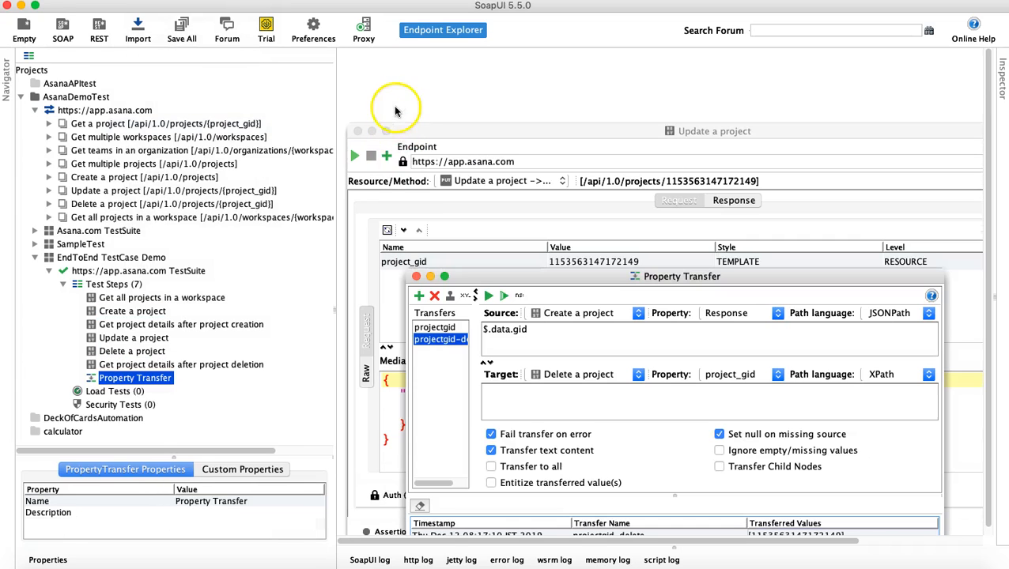
left_click(415, 276)
left_click(357, 131)
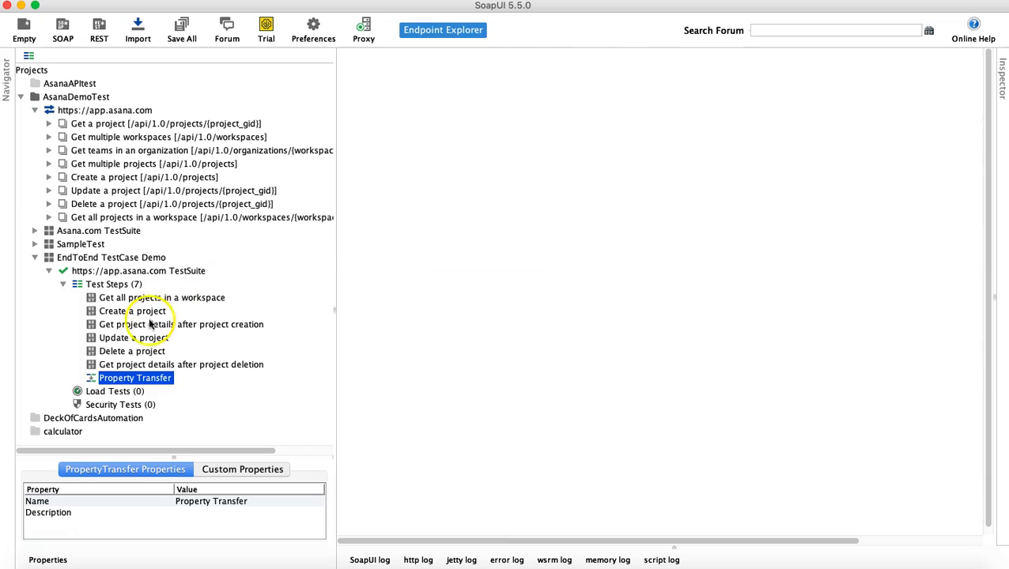
Step: Reopen the Delete a project step, inspect its project_gid parameter value, and close the editor
double_click(132, 351)
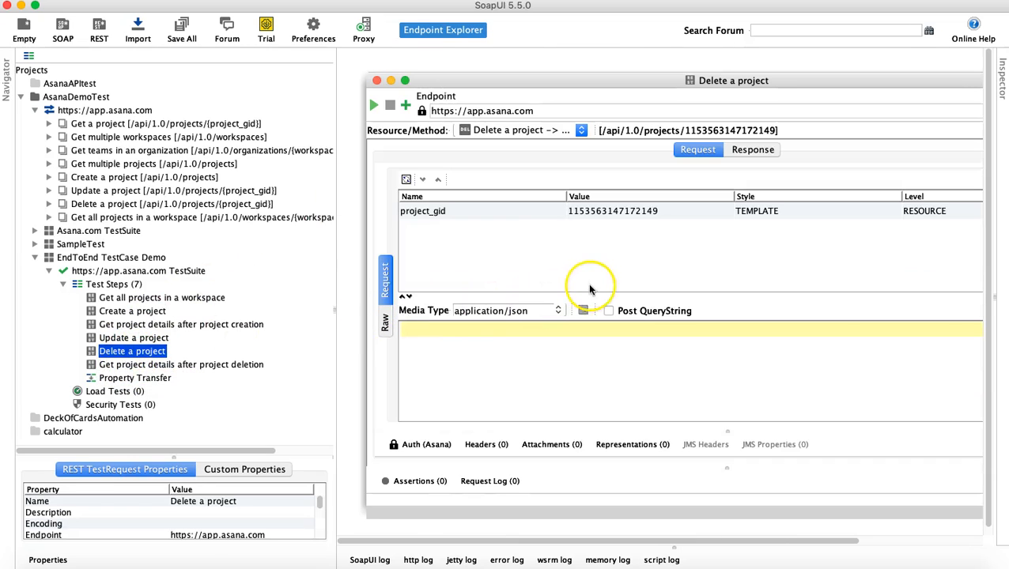
left_click(591, 211)
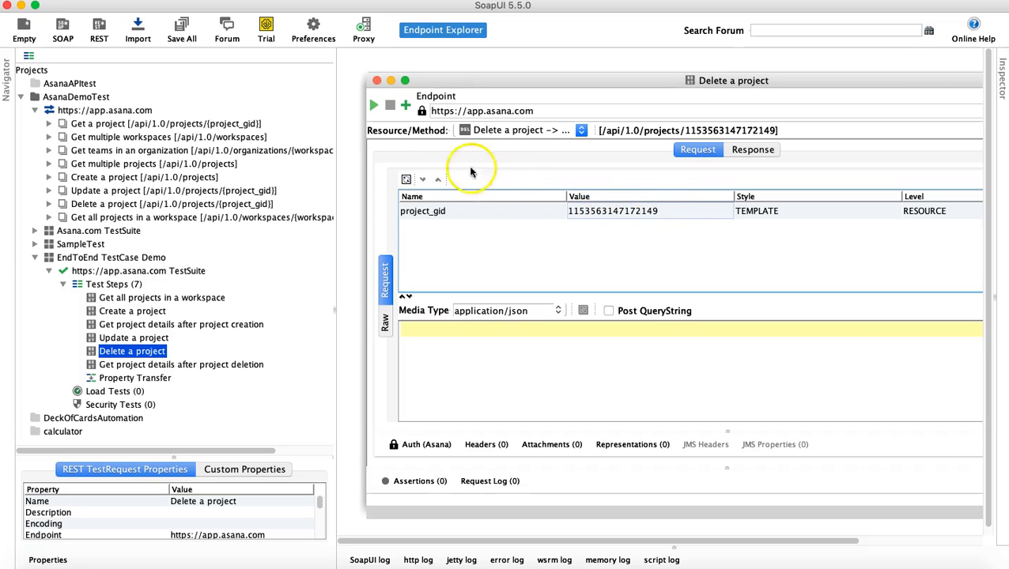
left_click(377, 82)
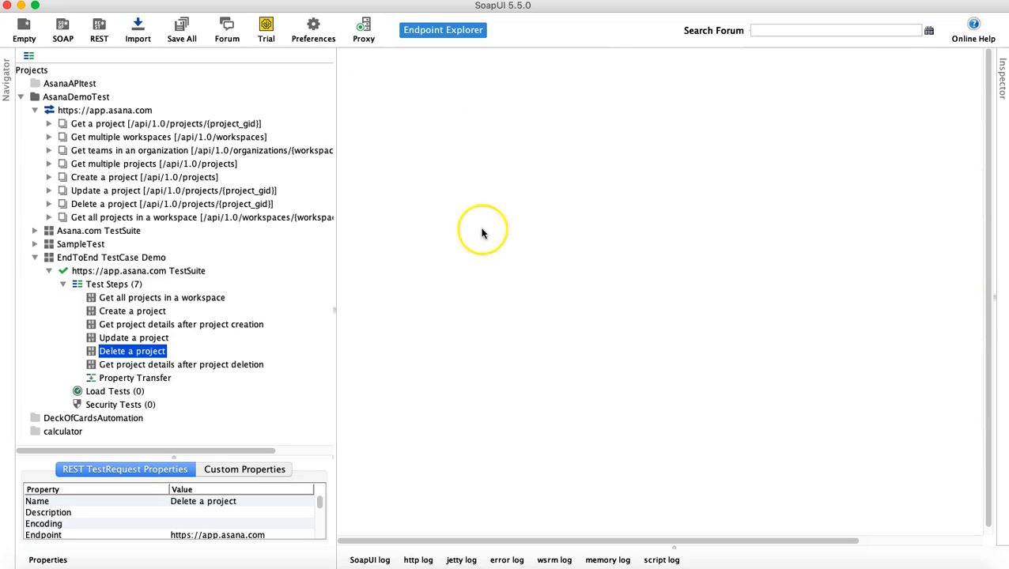
Step: Move the Property Transfer step directly after Create a project and review the steps that depend on it
left_click(93, 381)
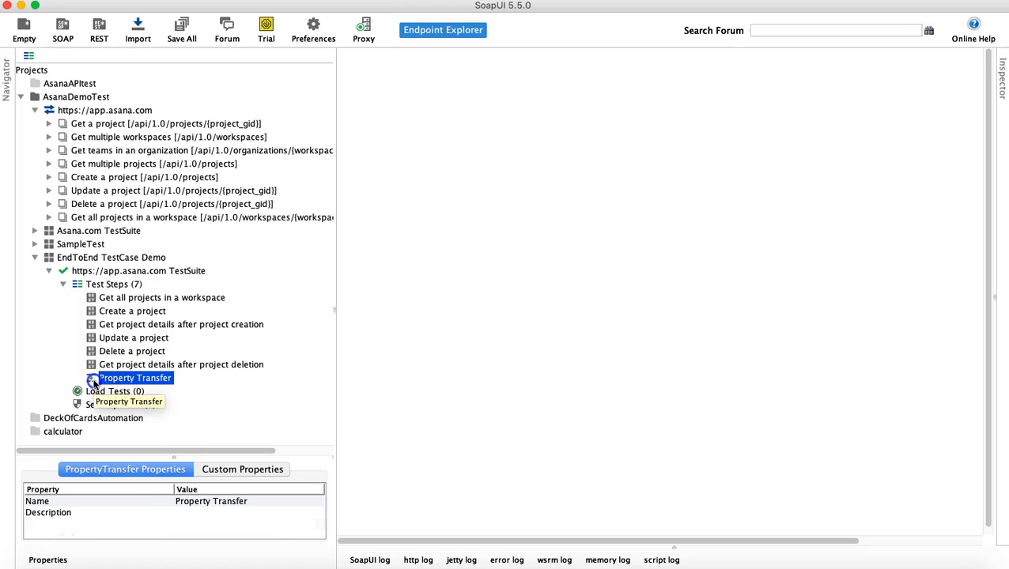
left_click_drag(94, 381, 103, 319)
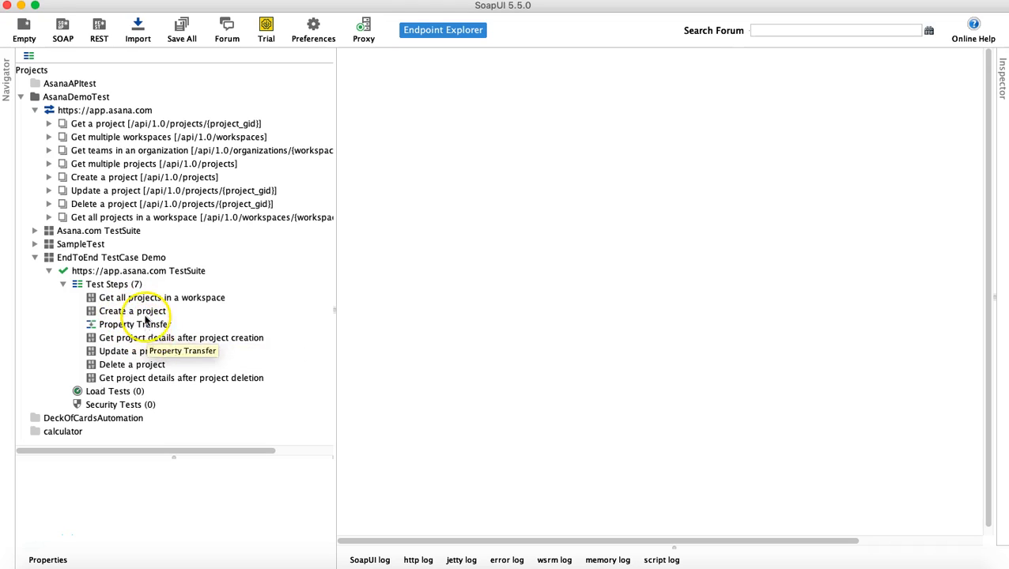
left_click(143, 311)
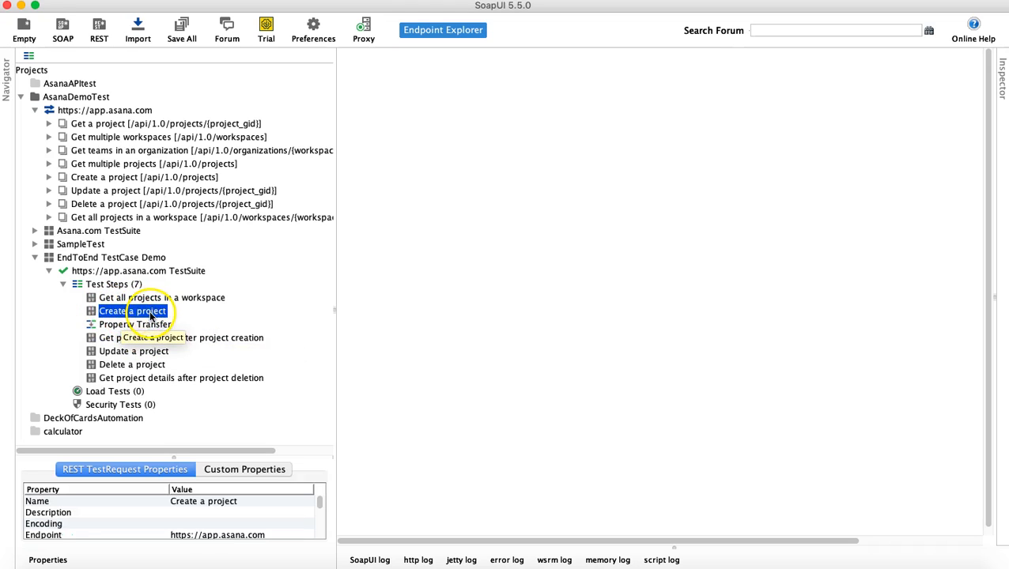
left_click(119, 325)
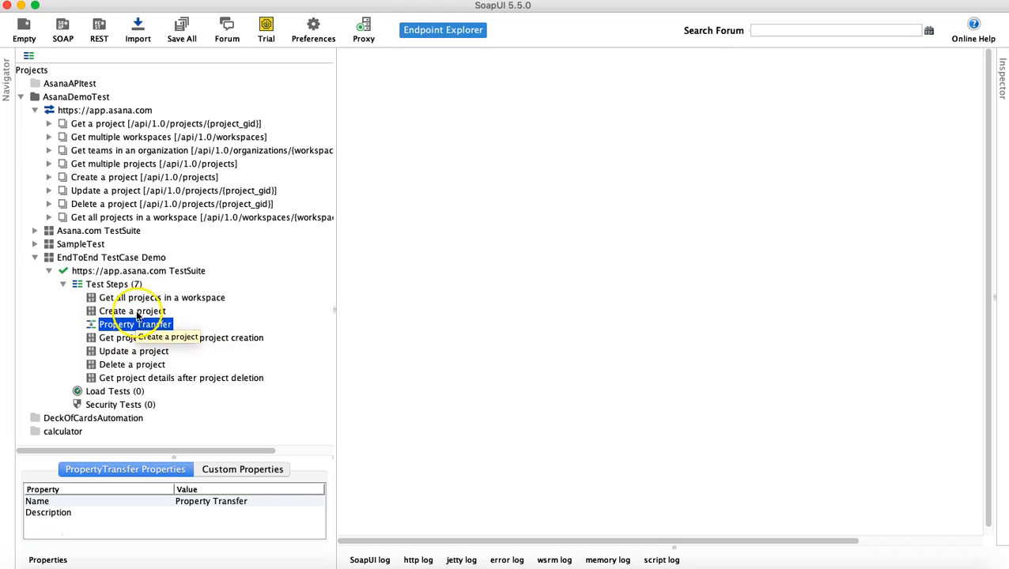
left_click(134, 351)
left_click(128, 364)
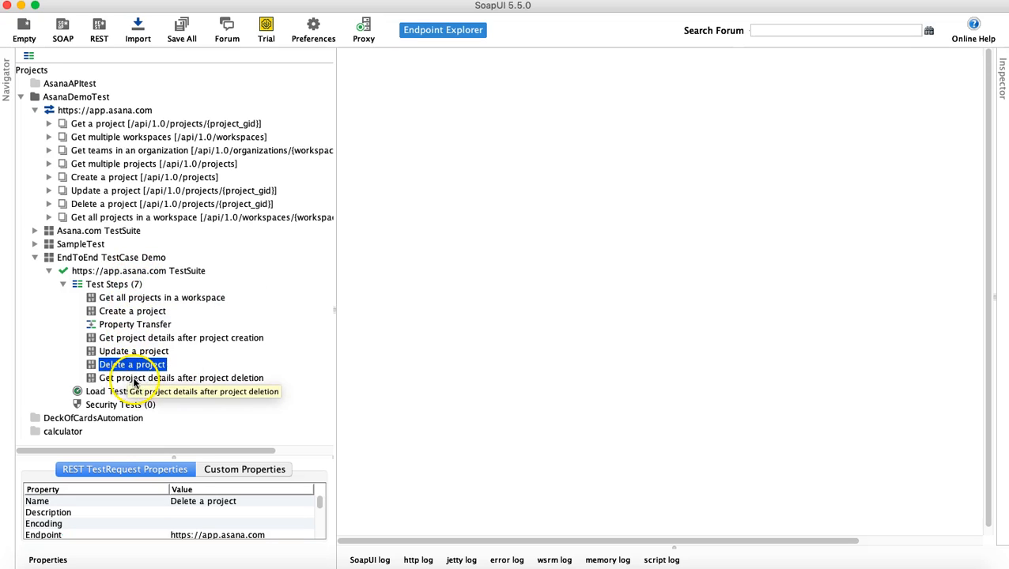
left_click(134, 379)
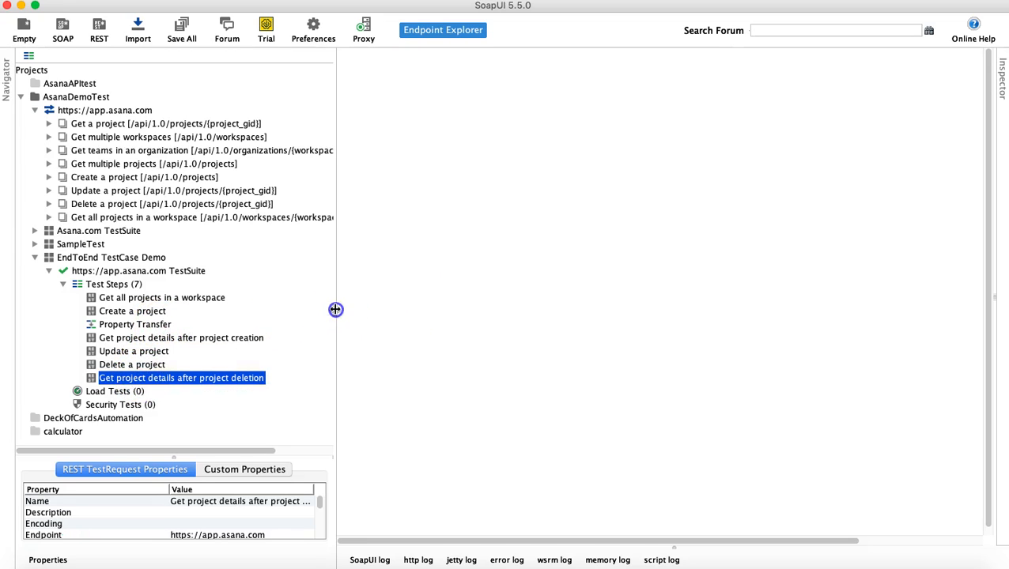
left_click_drag(335, 309, 343, 309)
left_click(134, 286)
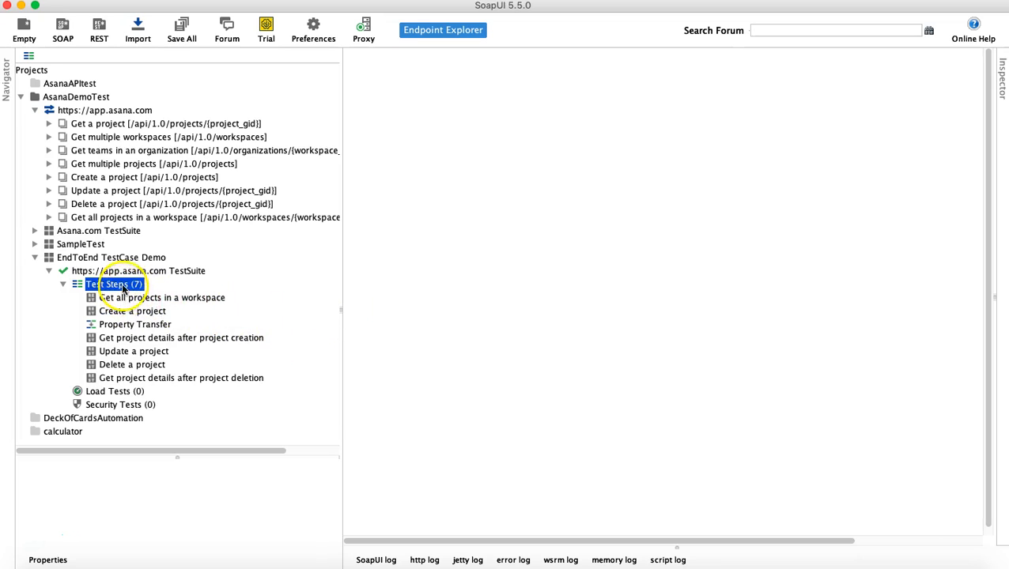
double_click(127, 270)
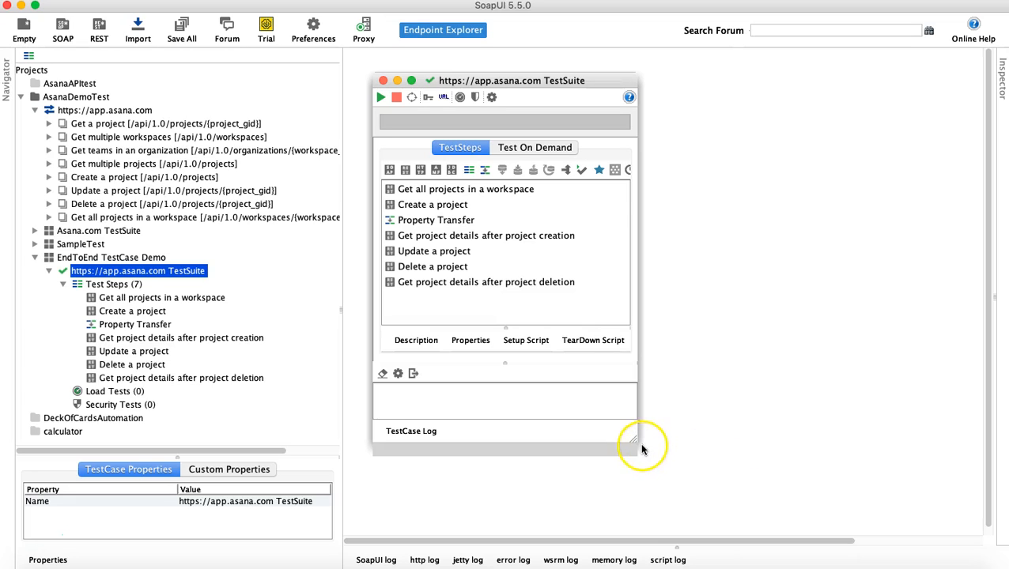
left_click_drag(636, 443, 889, 469)
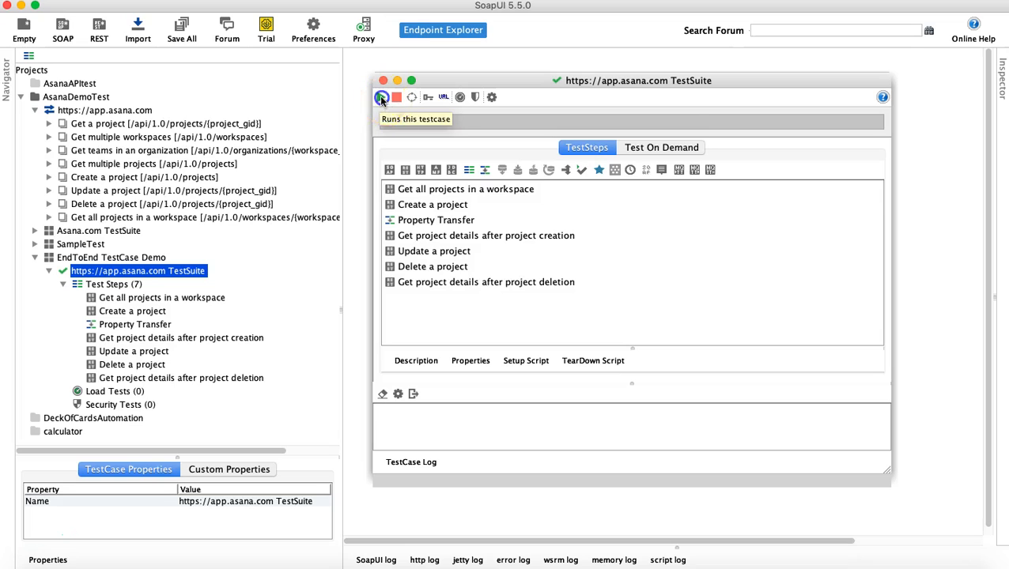
left_click(380, 97)
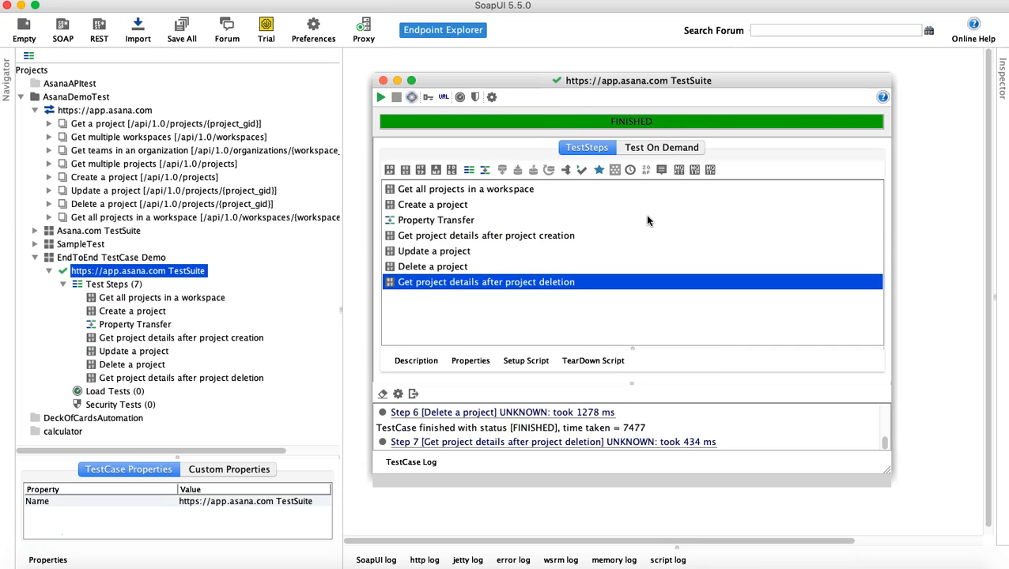
Step: Reposition and enlarge the test case editor, and try to give its log area more height
left_click_drag(452, 82, 423, 61)
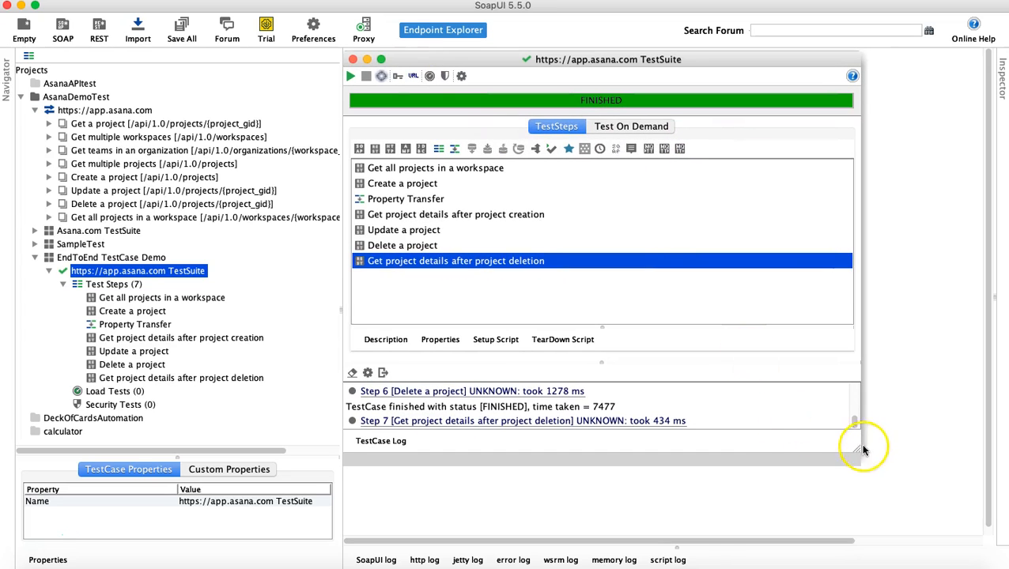
left_click_drag(859, 453, 973, 494)
left_click_drag(667, 388, 657, 288)
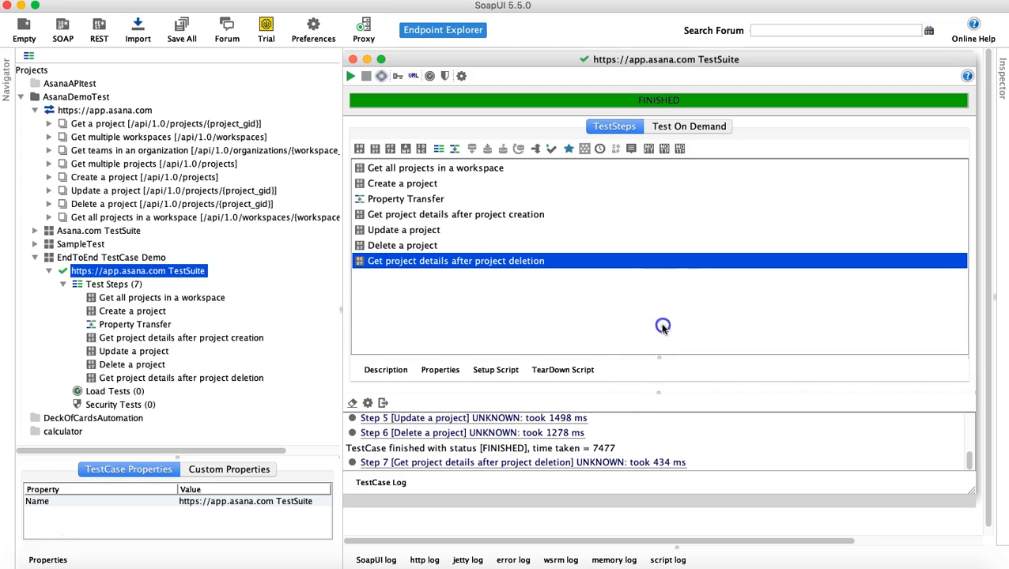
left_click_drag(661, 360, 660, 290)
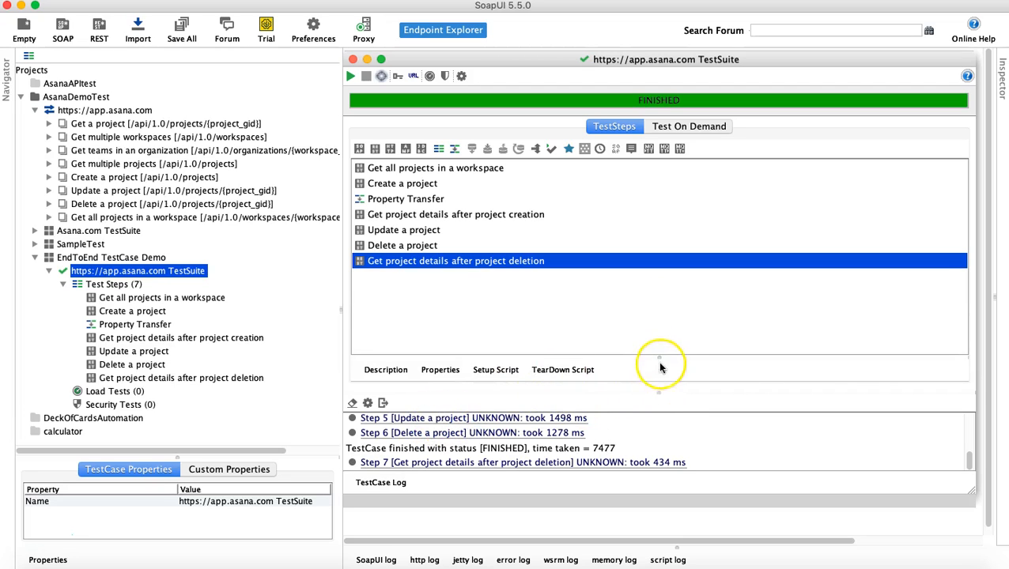
left_click_drag(659, 356, 662, 276)
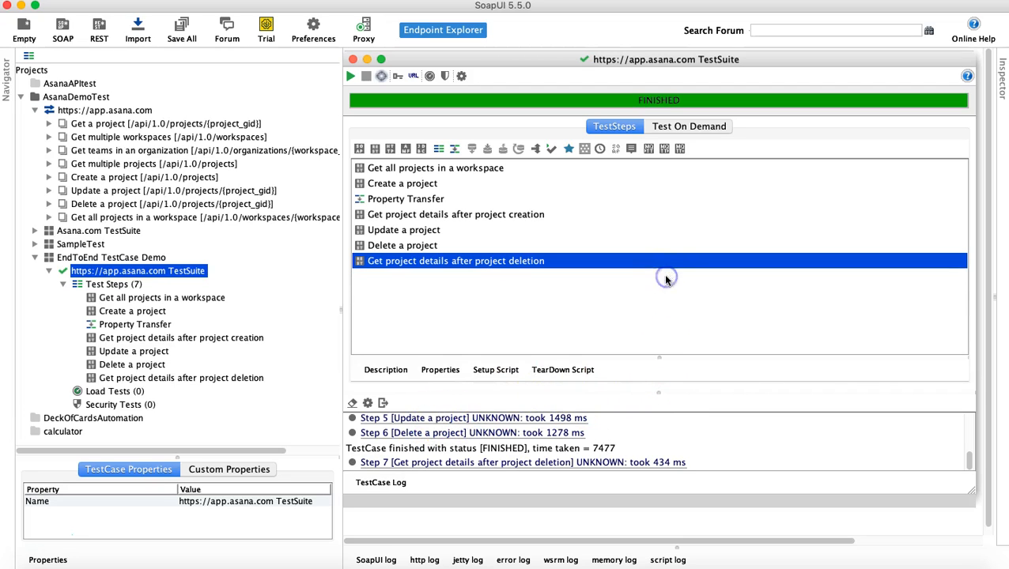
Step: Examine the projects listed in the logged XML response of Get all projects in a workspace, then close the message viewer
scroll(456, 431, "up", 5)
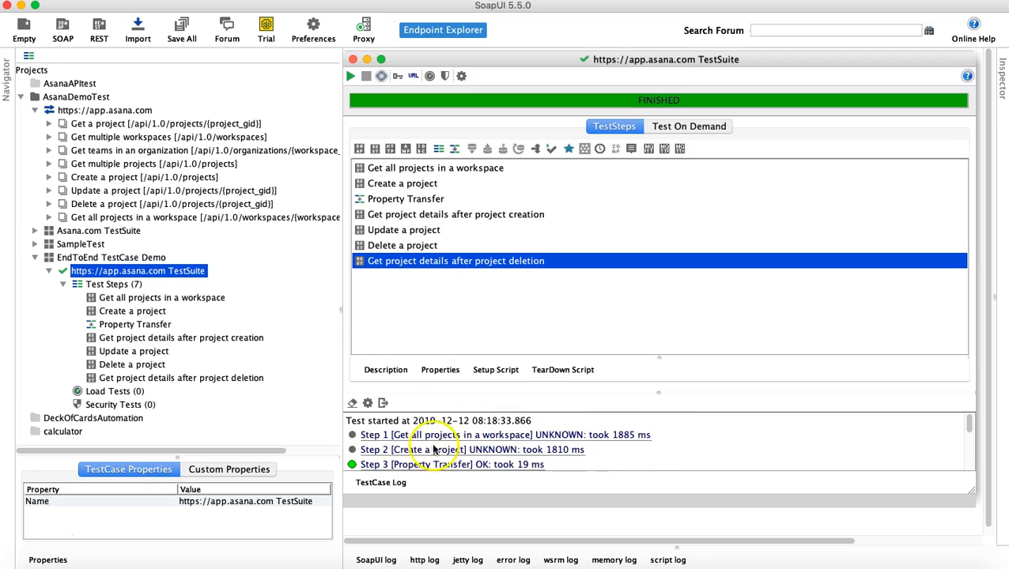
left_click(424, 440)
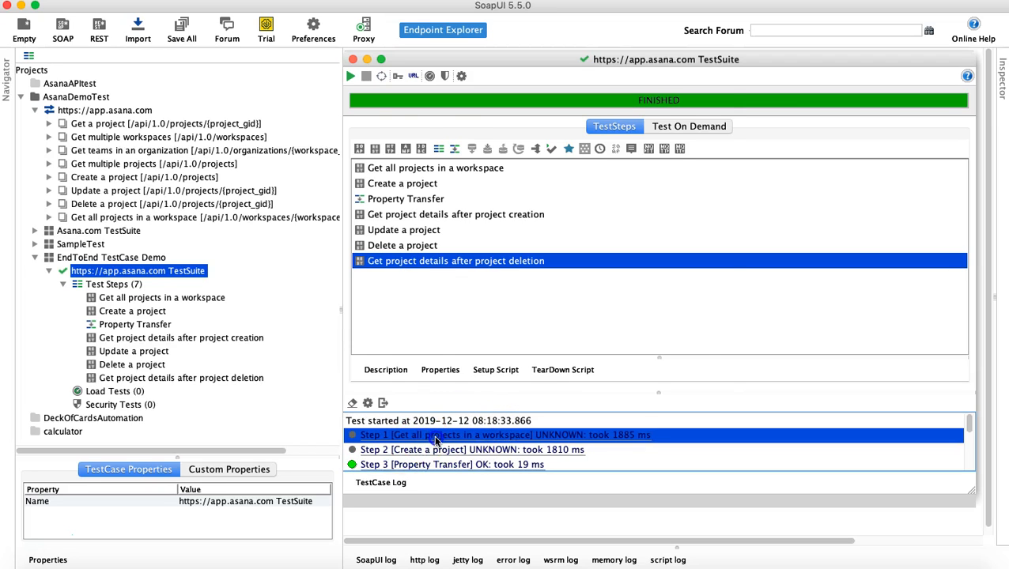
double_click(434, 441)
left_click(587, 160)
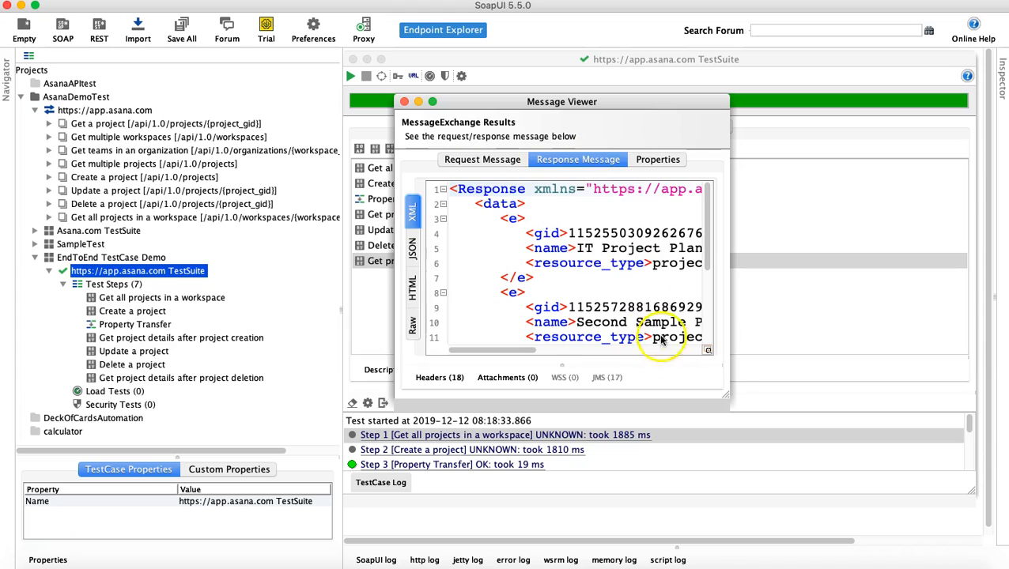
left_click_drag(728, 398, 984, 508)
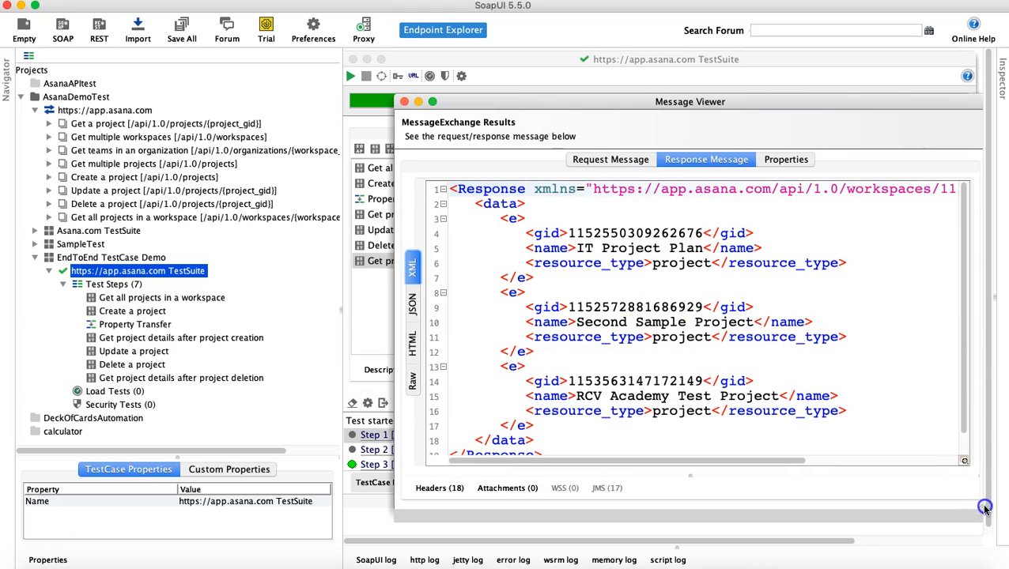
left_click(605, 236)
left_click(604, 321)
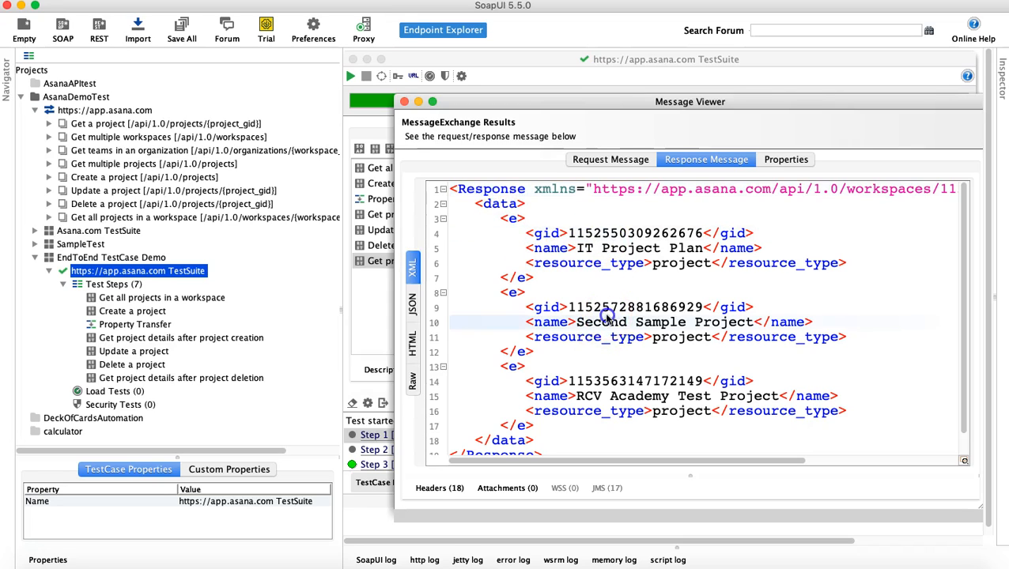
left_click(613, 385)
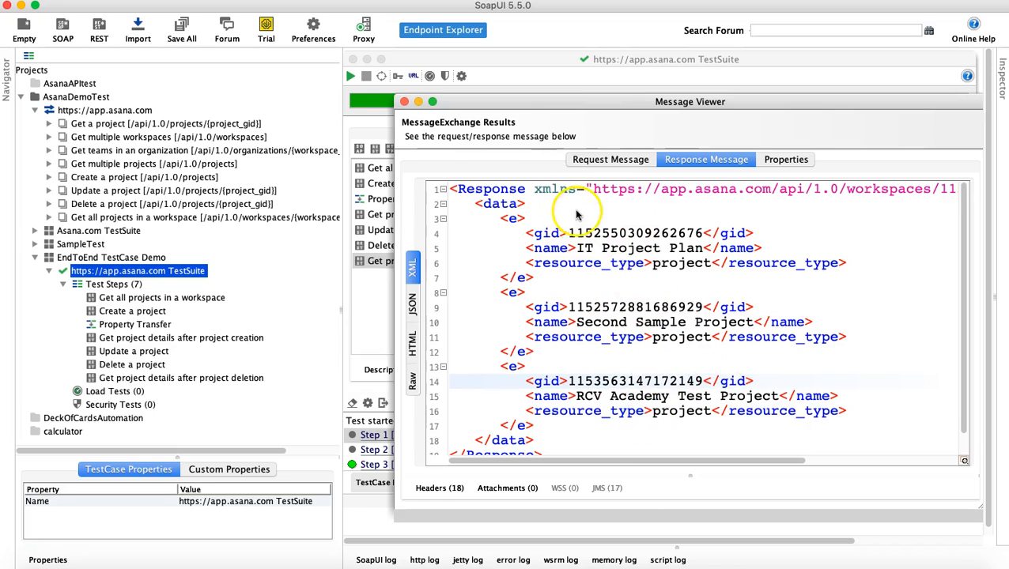
left_click(403, 102)
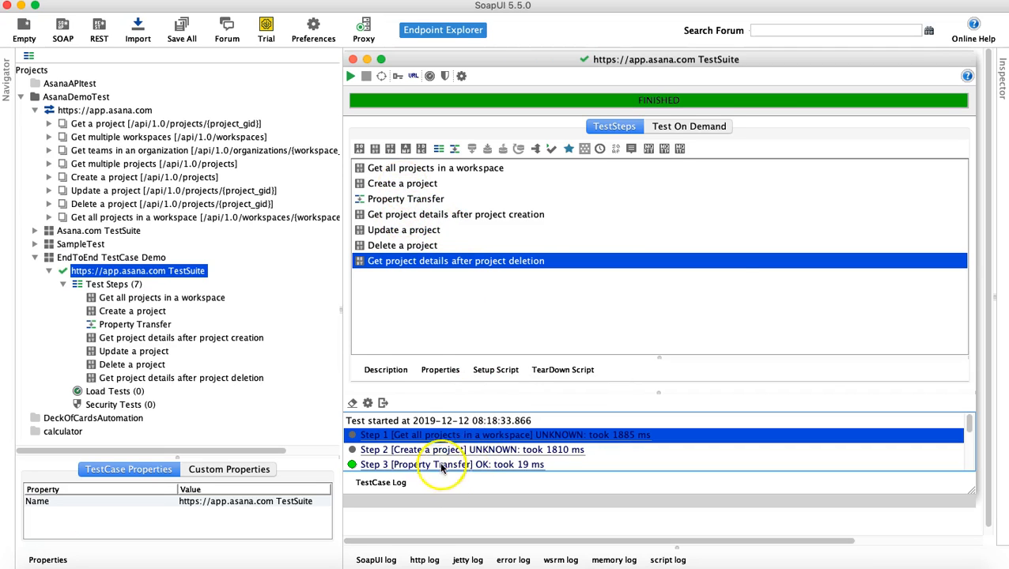
Step: Inspect the new project's gid in the JSON response logged for Create a project, then close the message viewer
double_click(447, 450)
left_click(572, 159)
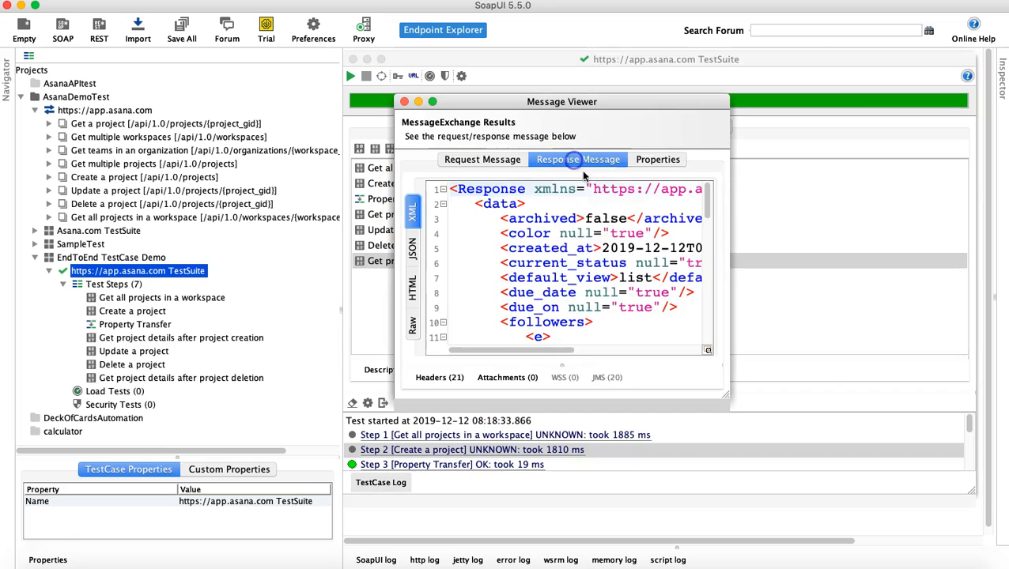
scroll(577, 281, "down", 3)
scroll(577, 281, "down", 2)
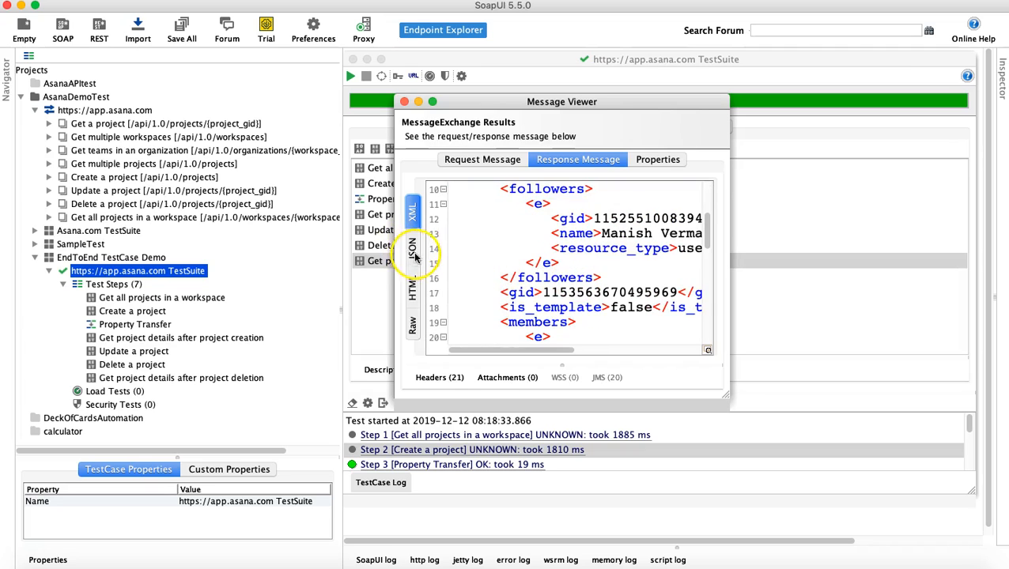
left_click(413, 251)
left_click_drag(708, 317, 706, 196)
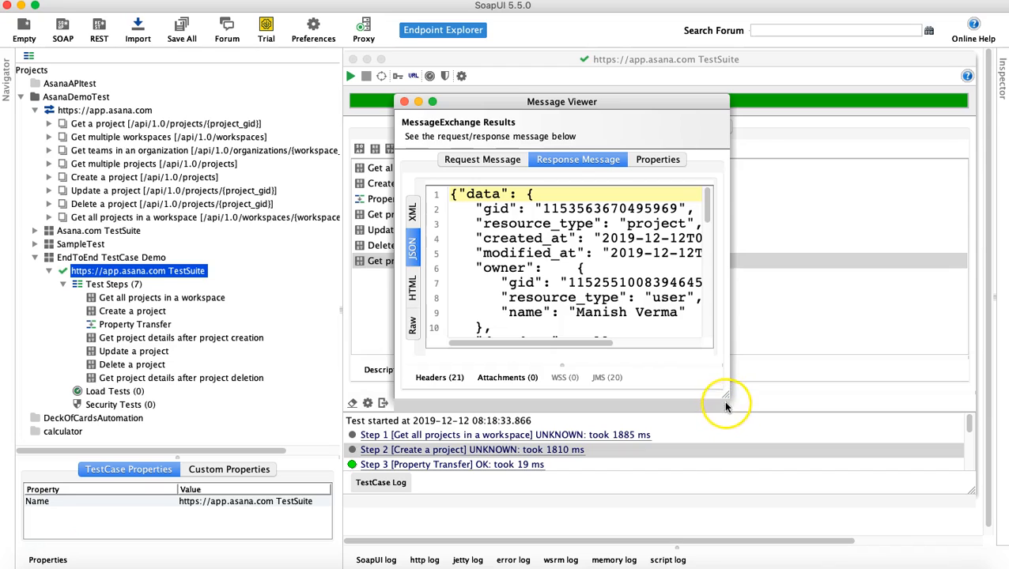
left_click_drag(725, 396, 926, 446)
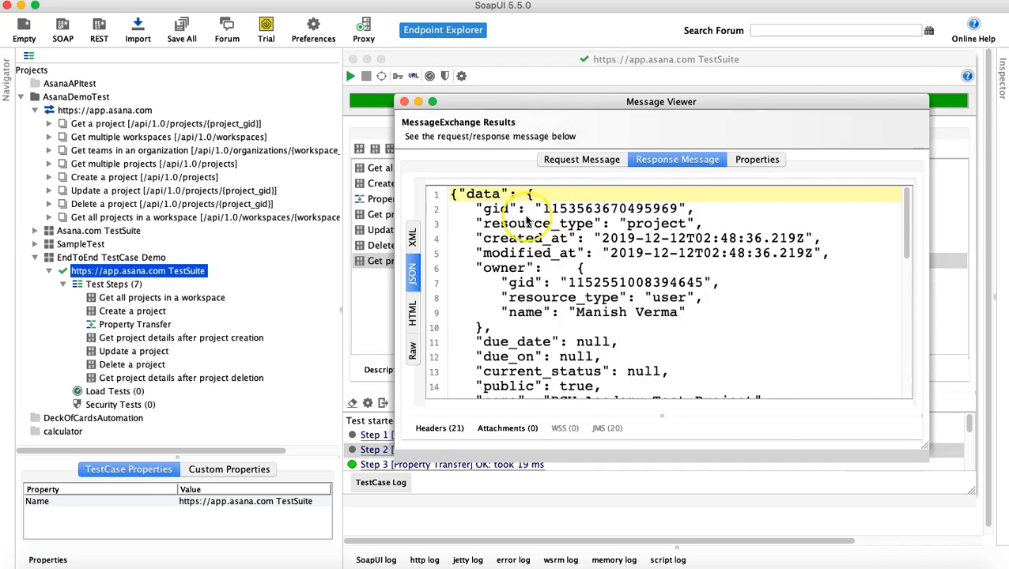
left_click(564, 210)
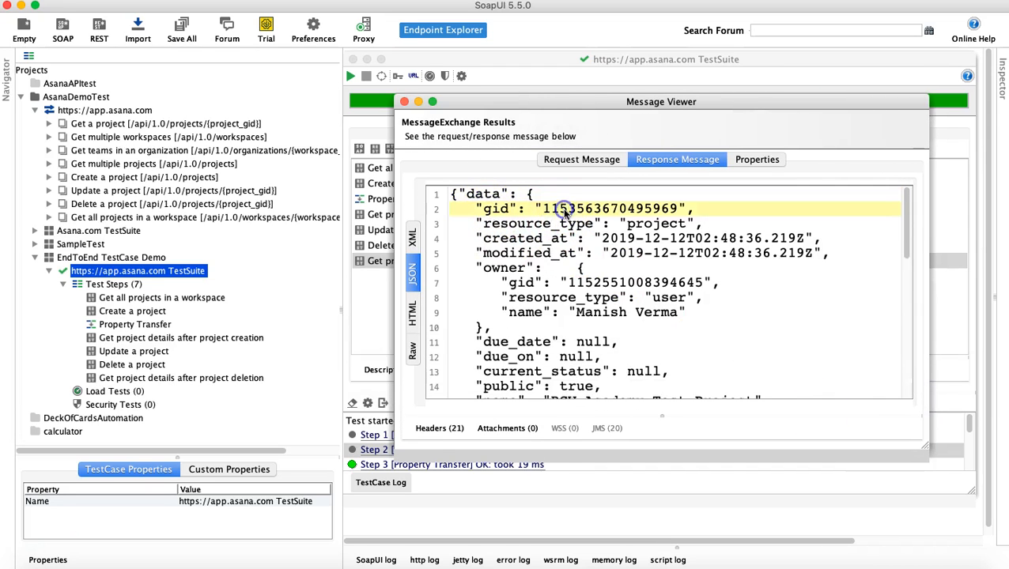
left_click(404, 102)
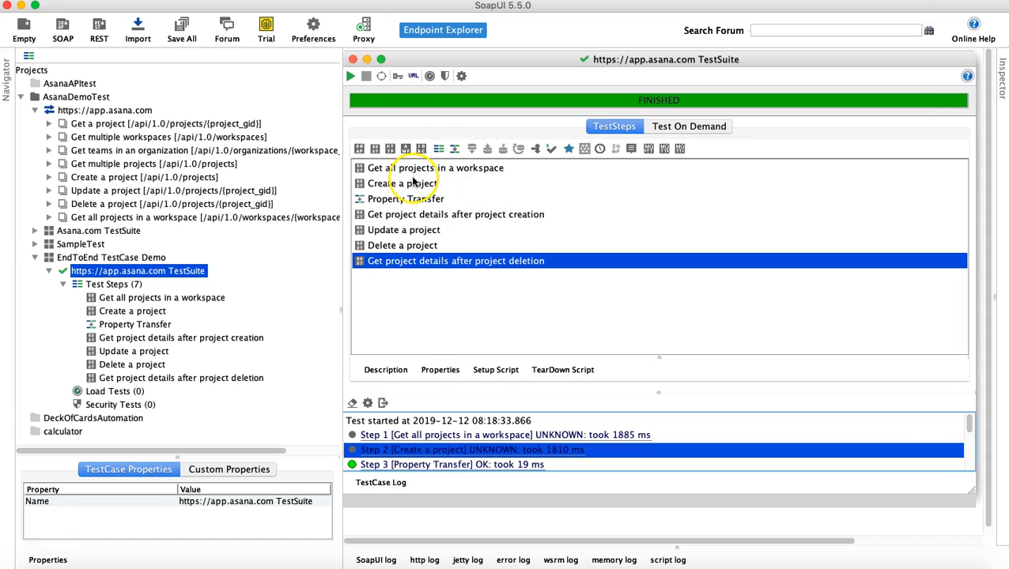
Step: Review the logged Property Transfer results for the projectgid and projectgid-delete transfers, then close them
left_click(451, 466)
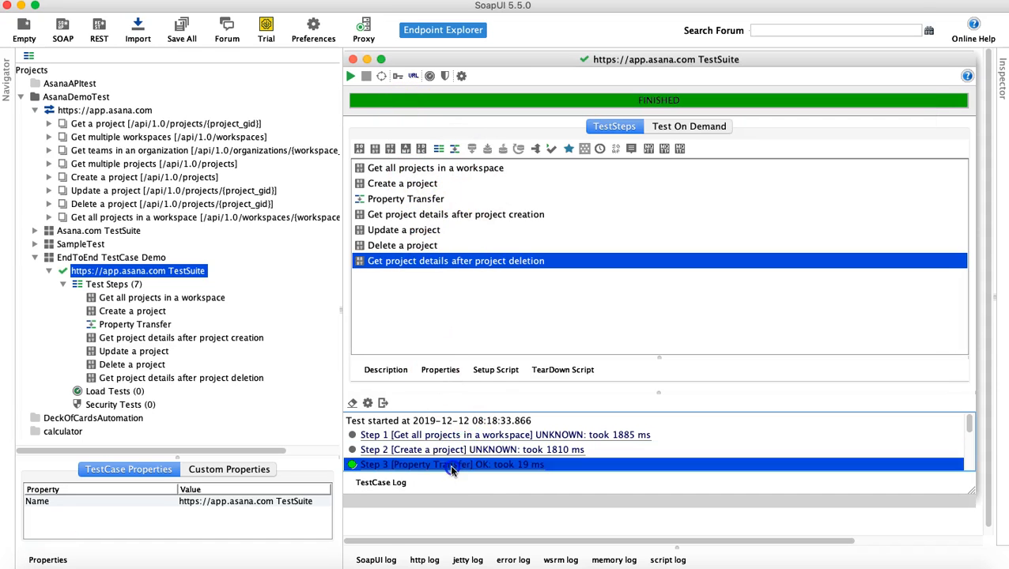
scroll(467, 455, "down", 1)
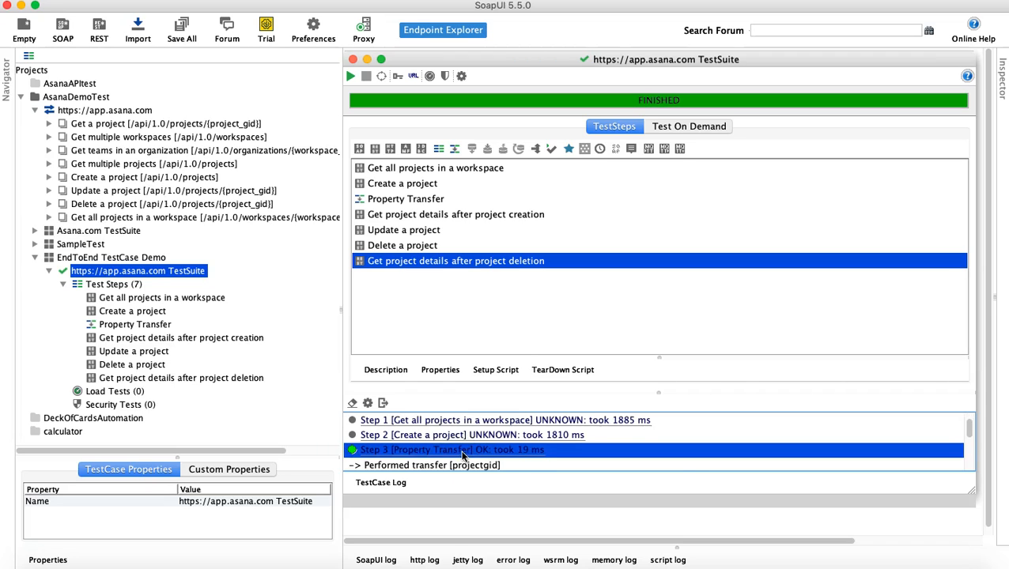
scroll(462, 454, "down", 2)
scroll(456, 449, "down", 1)
scroll(456, 449, "up", 1)
double_click(452, 420)
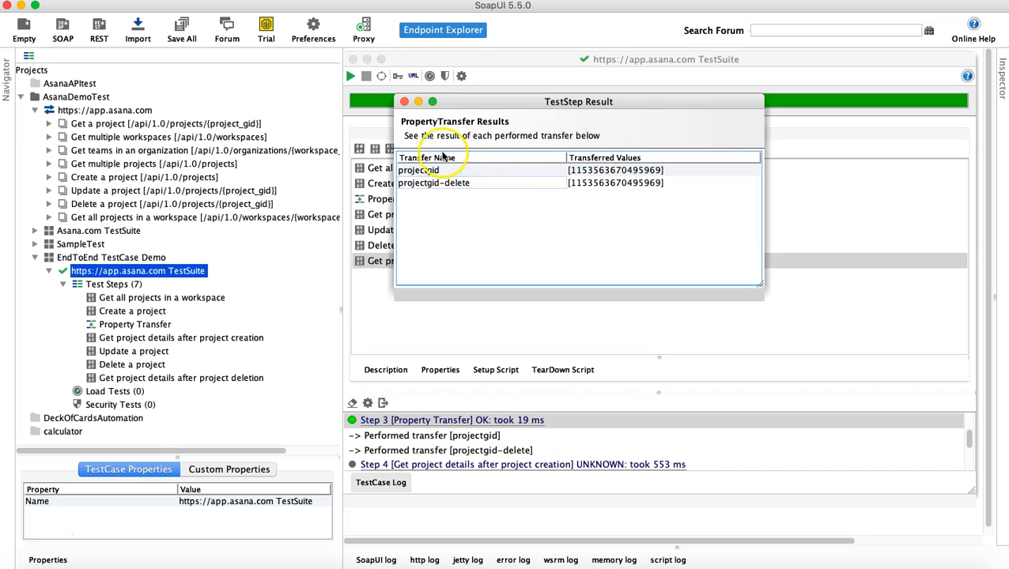
left_click(404, 101)
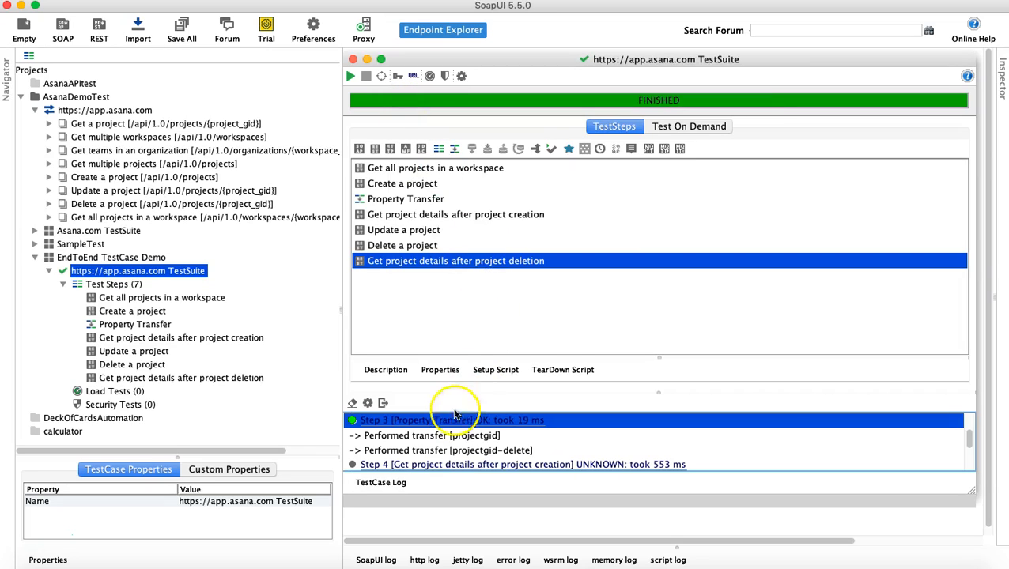
Step: View the logged XML response of Get project details after project creation down to its last entries in an enlarged viewer
scroll(431, 453, "down", 1)
double_click(430, 450)
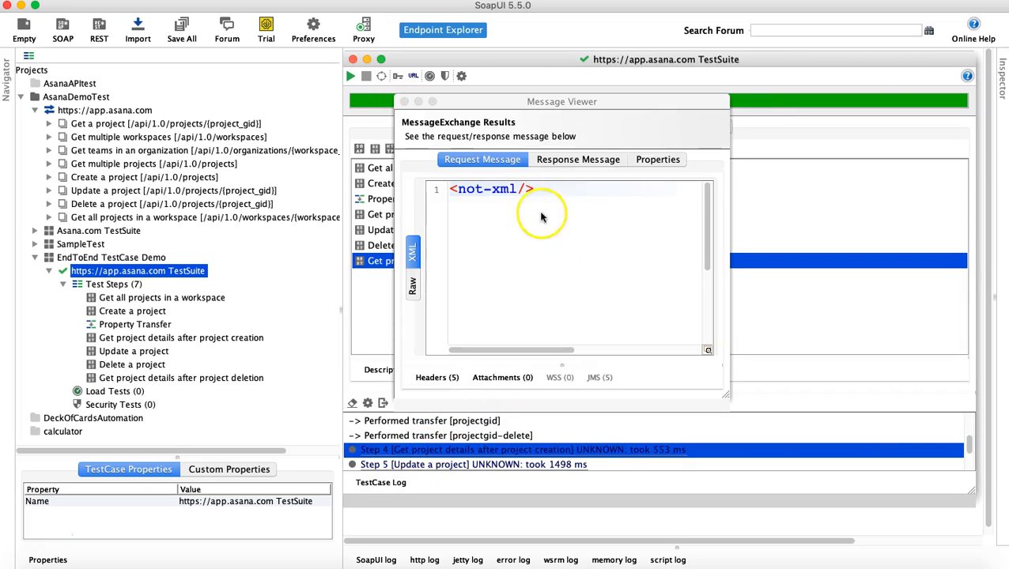
left_click(571, 161)
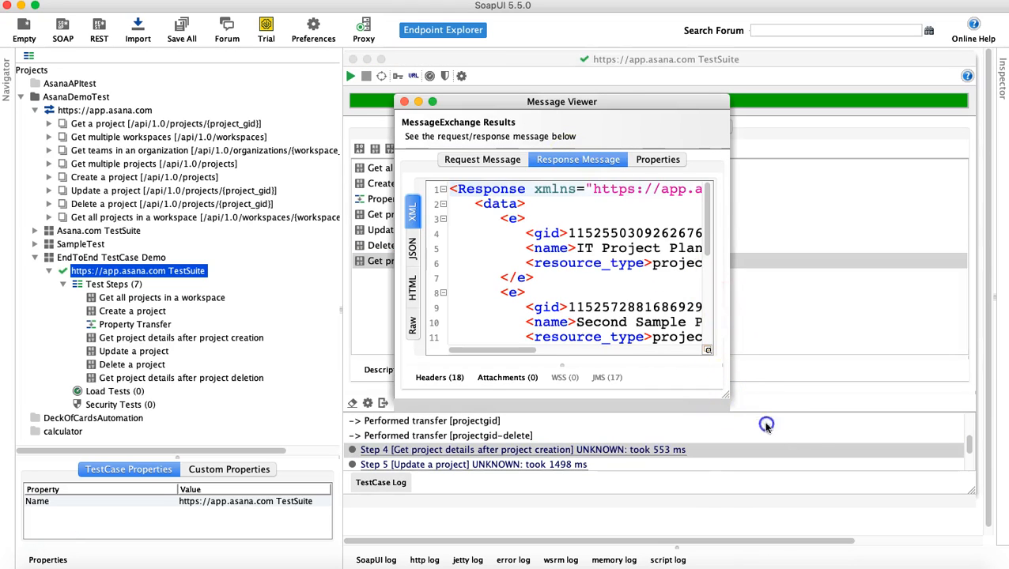
left_click_drag(727, 400, 948, 506)
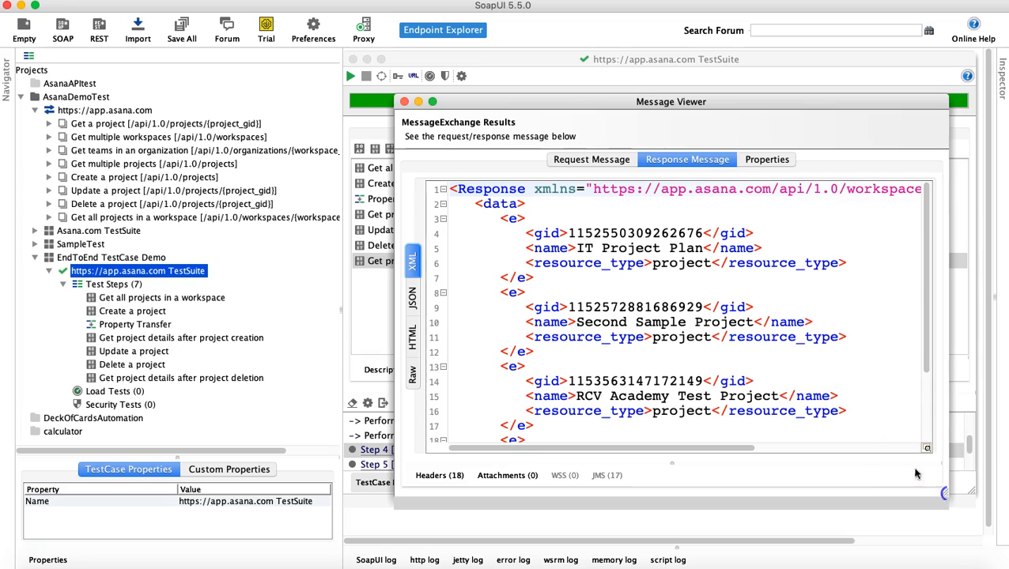
left_click(674, 248)
left_click_drag(930, 247, 931, 318)
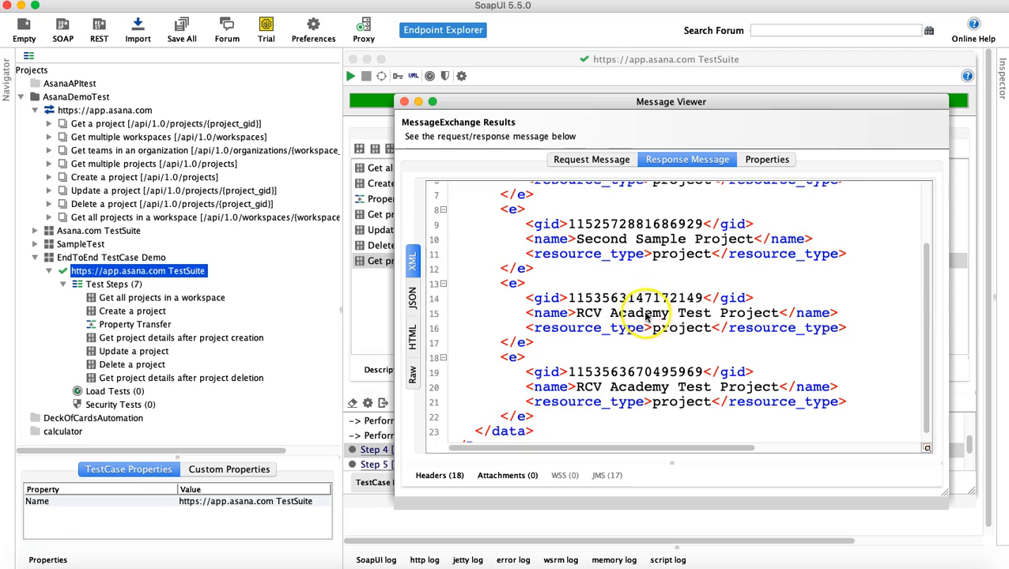
Step: Compare the two RCV Academy Test Project entries, select the gid of the last one, and close the message viewer
left_click(646, 313)
left_click(674, 391)
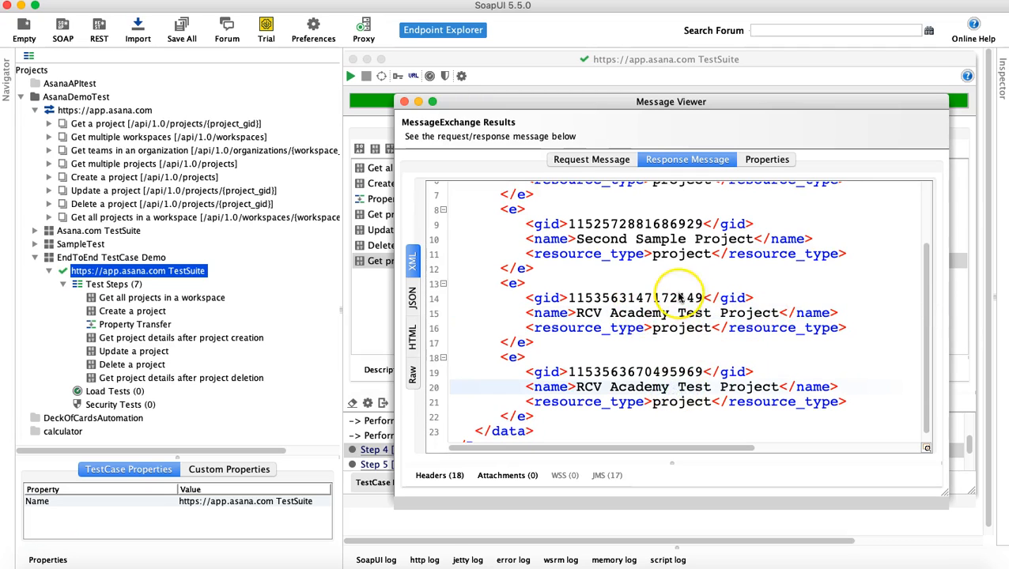
left_click(658, 373)
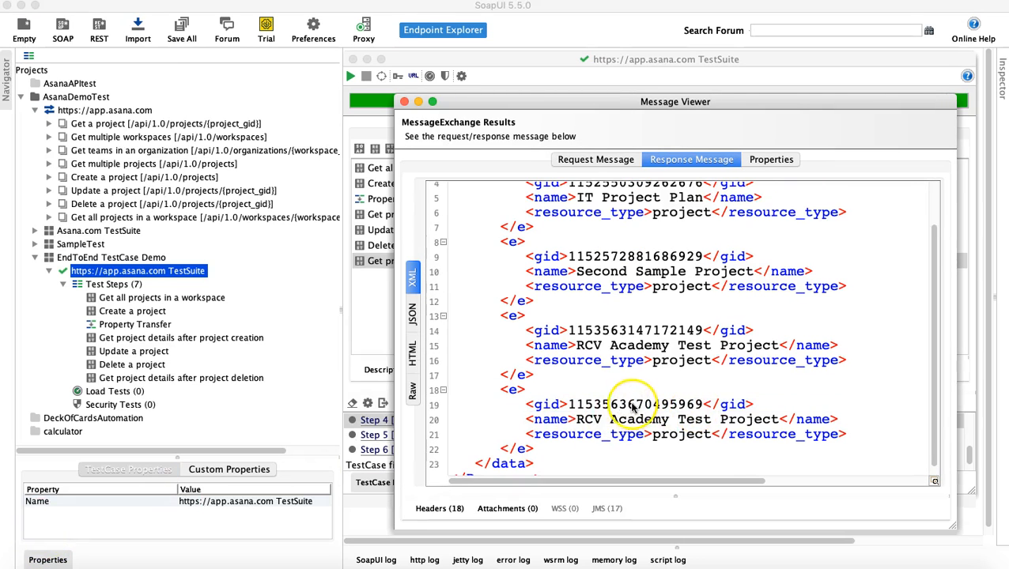
left_click(632, 406)
double_click(686, 405)
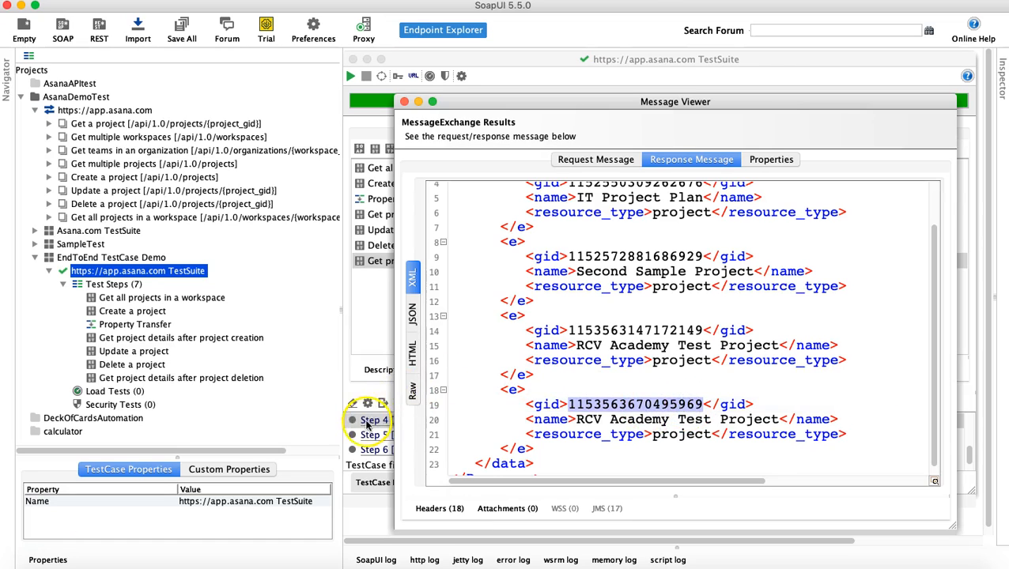
scroll(380, 447, "down", 1)
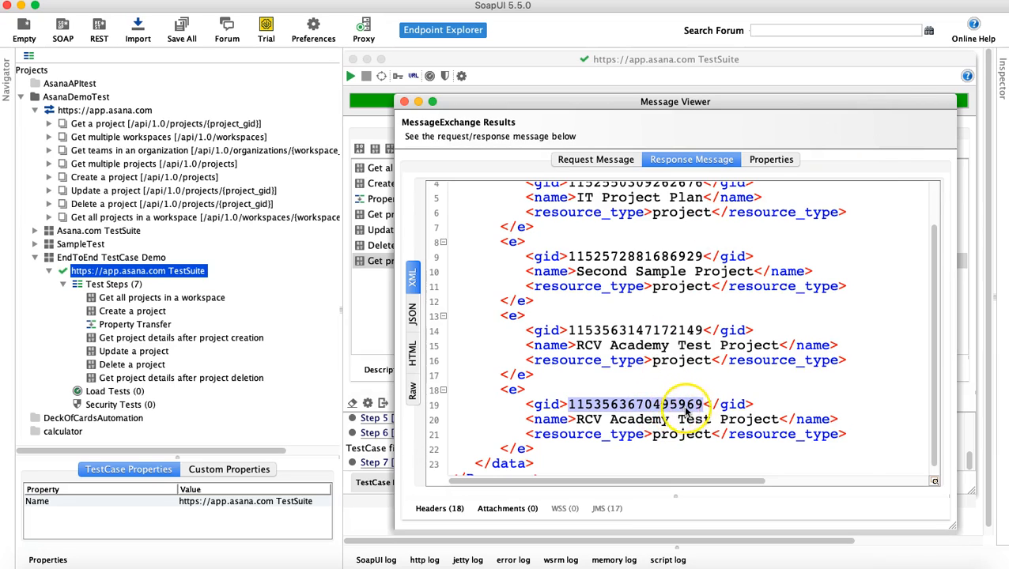
left_click(404, 101)
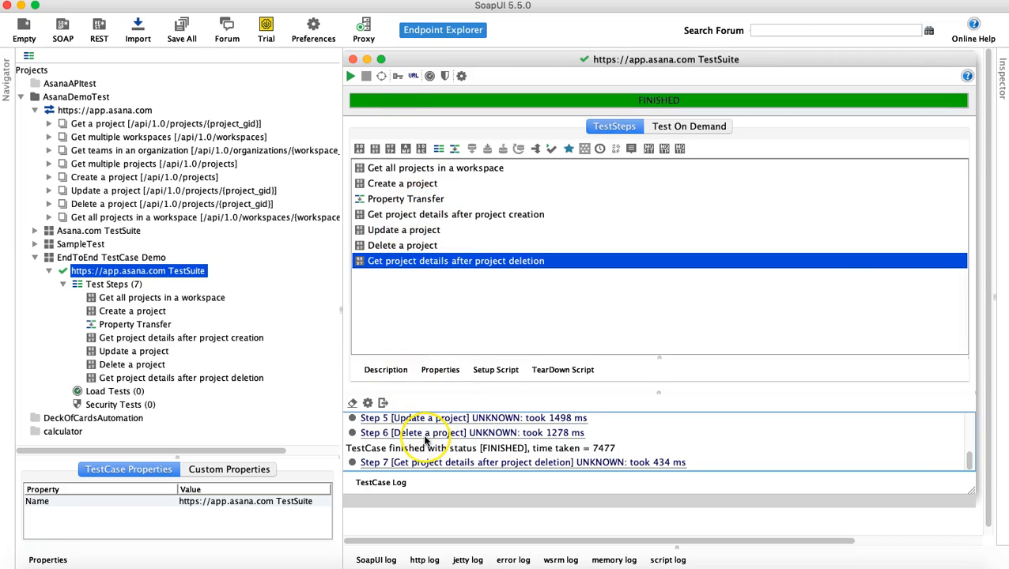
Step: Reopen the logged Property Transfer results to check the transferred projectgid-delete value against the created project's gid, then close them
scroll(425, 440, "up", 5)
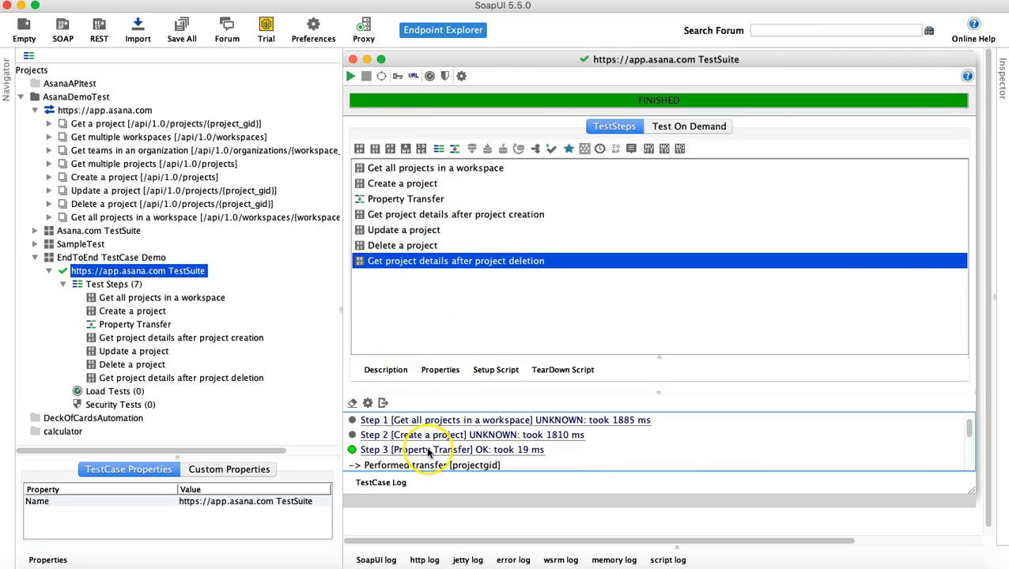
left_click(427, 450)
double_click(467, 450)
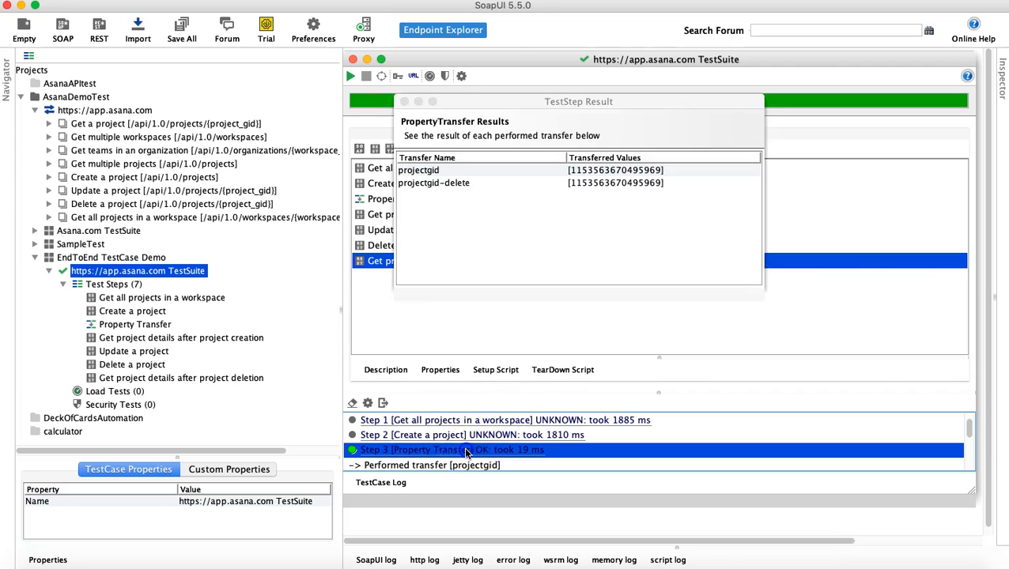
left_click(648, 184)
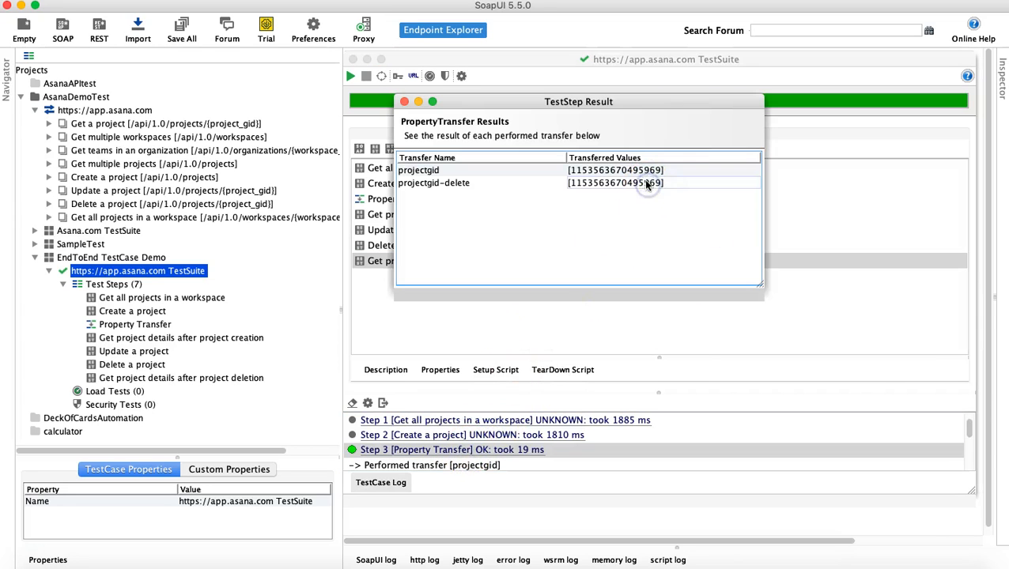
left_click(388, 120)
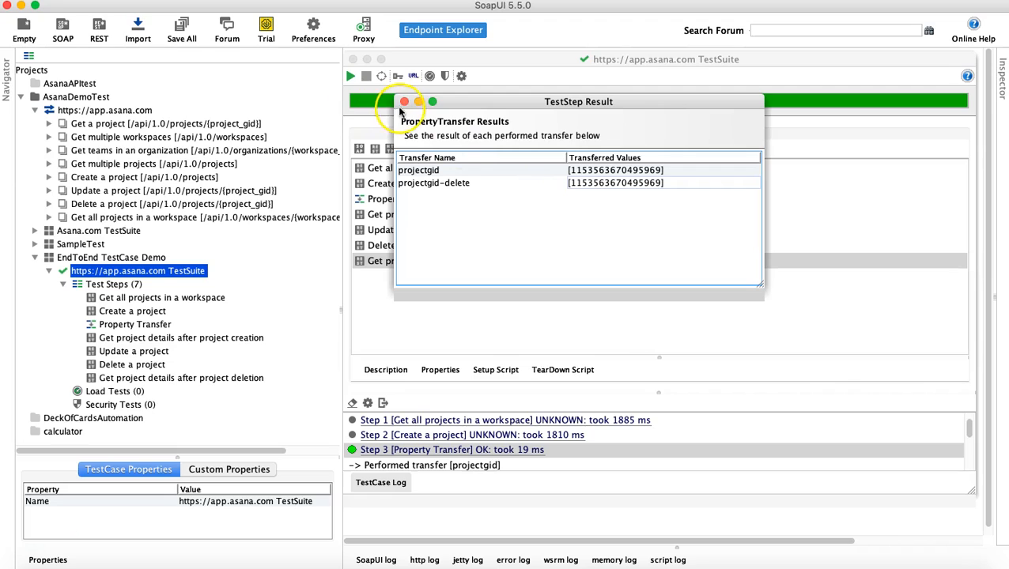
left_click(404, 102)
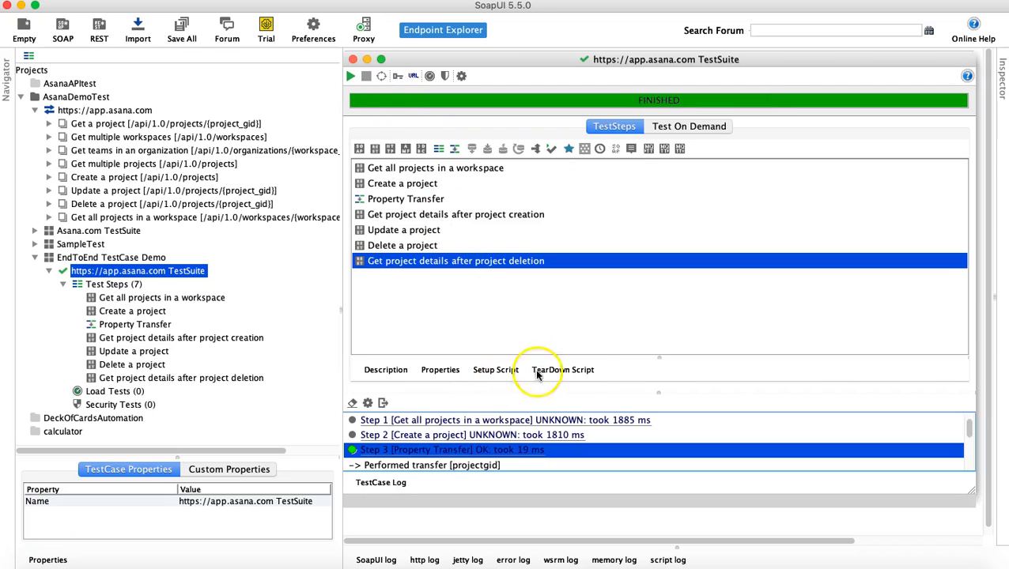
Step: Open the logged response of the Update a project step in an enlarged message viewer and show it as JSON
left_click_drag(578, 356, 577, 314)
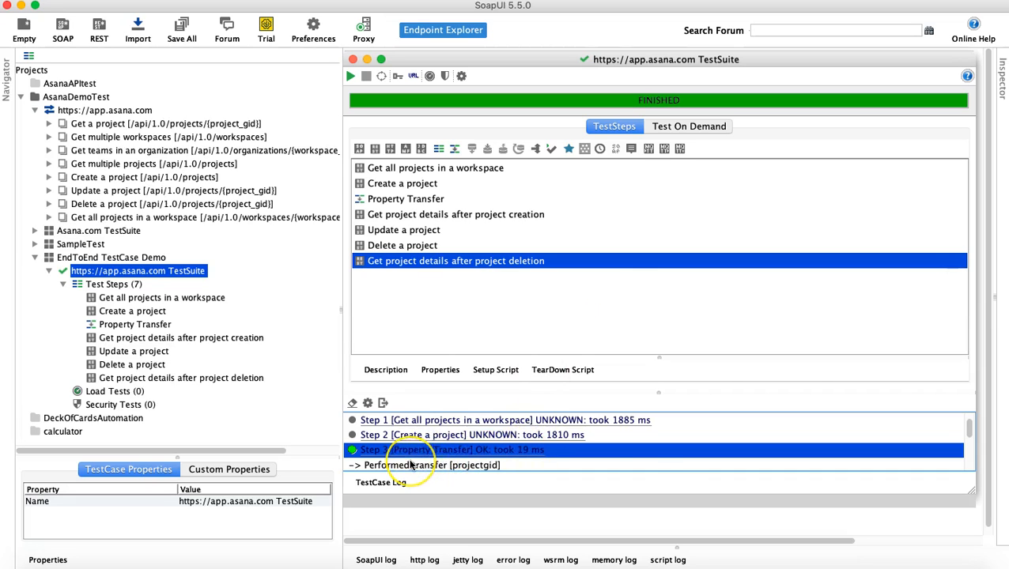
scroll(410, 465, "down", 2)
scroll(411, 454, "down", 2)
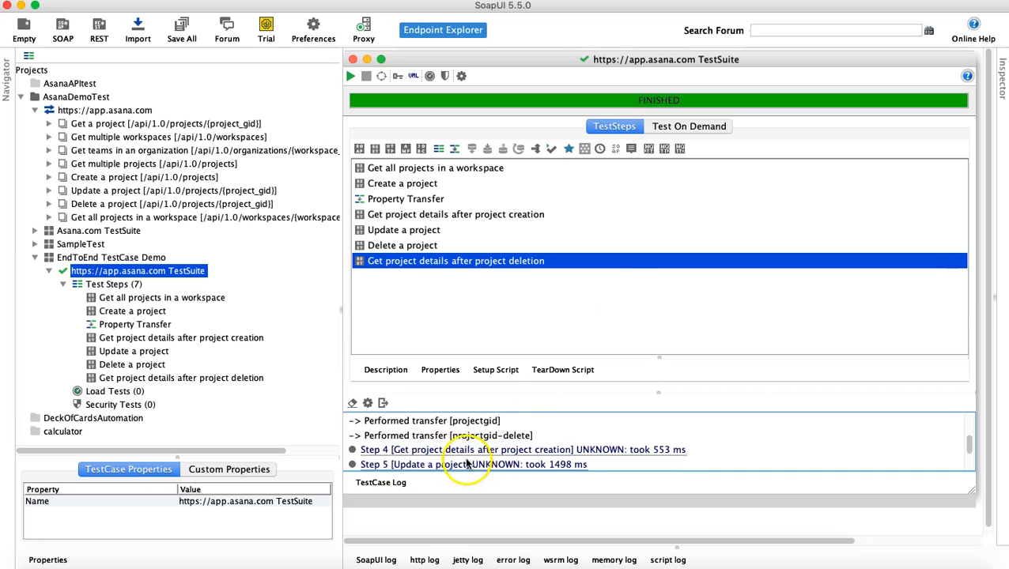
left_click(415, 450)
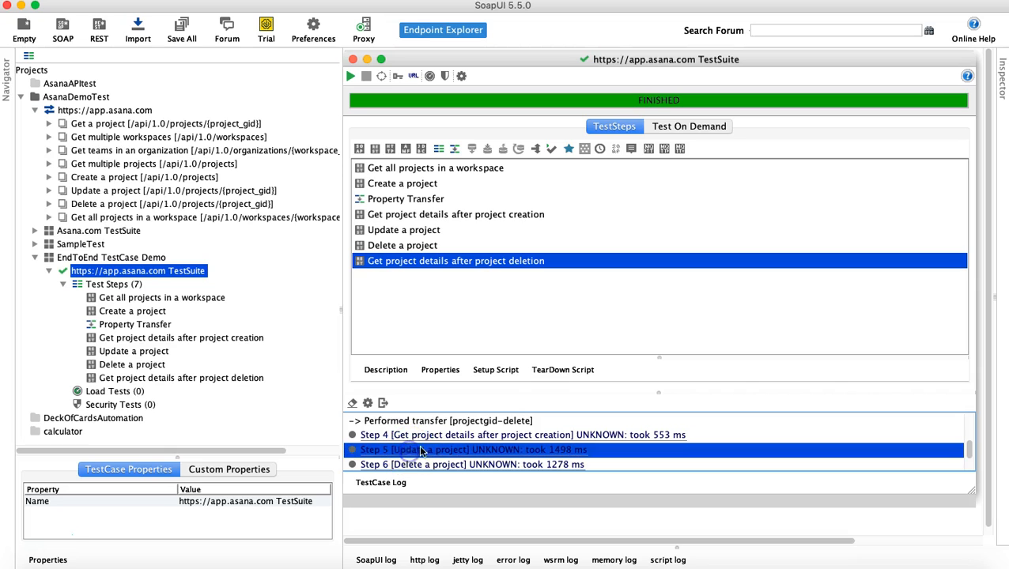
double_click(426, 454)
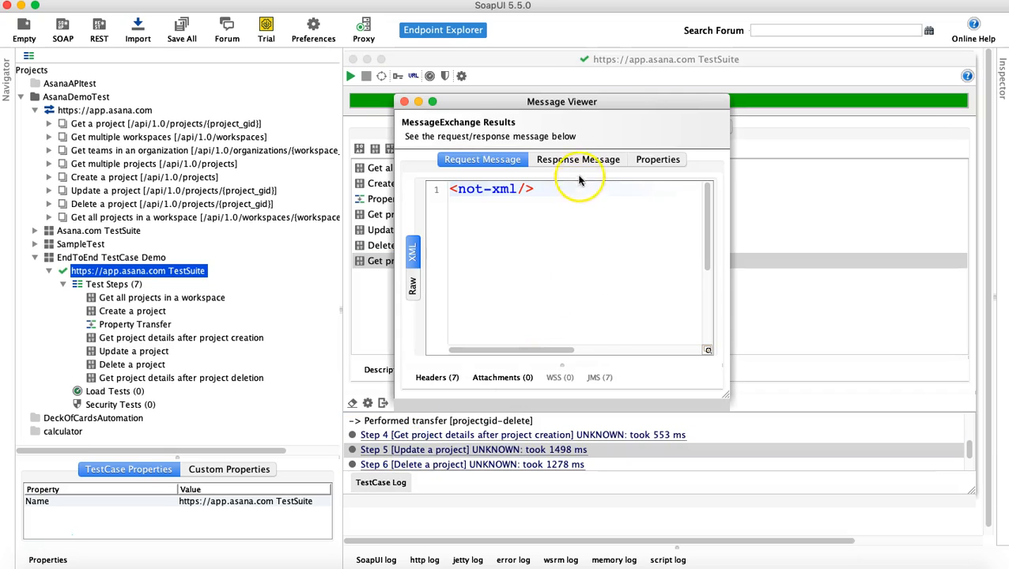
left_click(581, 161)
left_click_drag(728, 395, 941, 509)
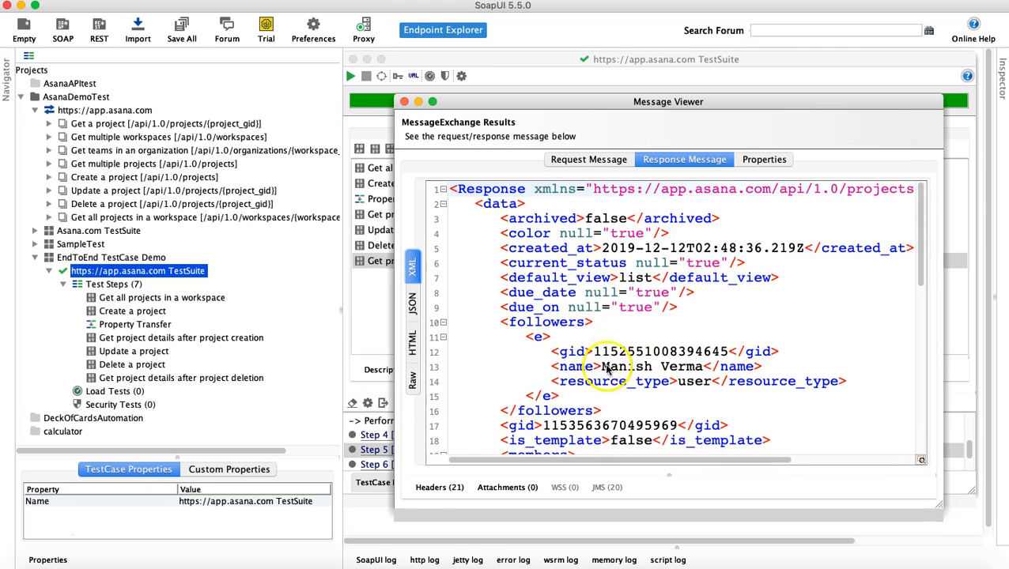
left_click(413, 305)
scroll(585, 284, "up", 8)
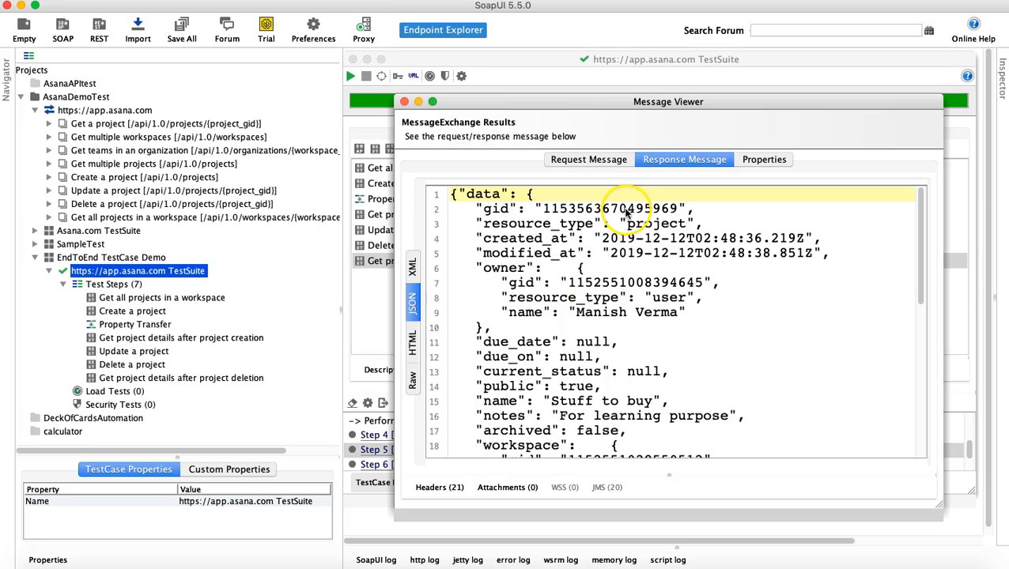
Step: Check the project gid and the updated name "Stuff to buy" in the JSON response, then close the message viewer
left_click(624, 210)
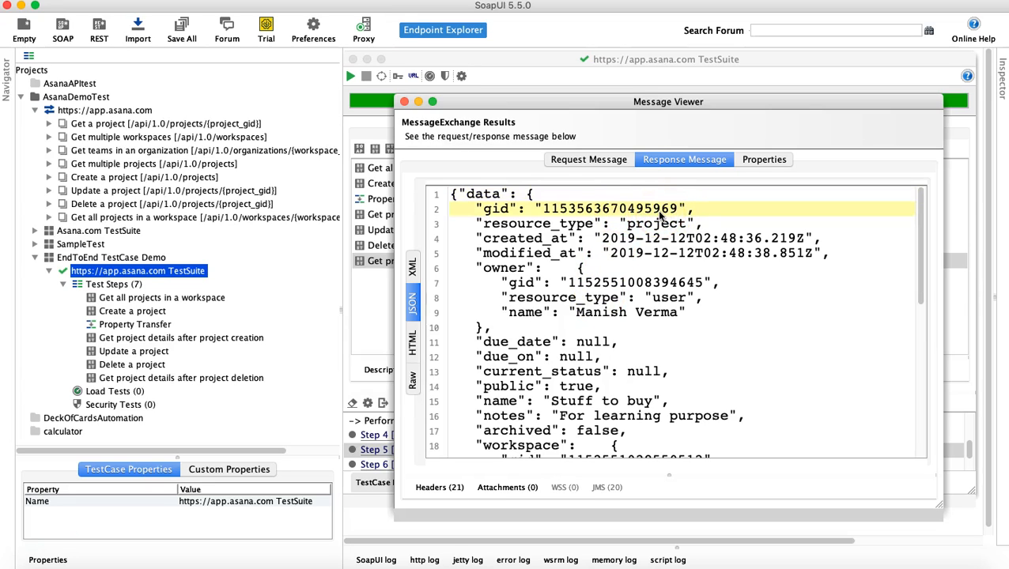
left_click_drag(551, 403, 575, 405)
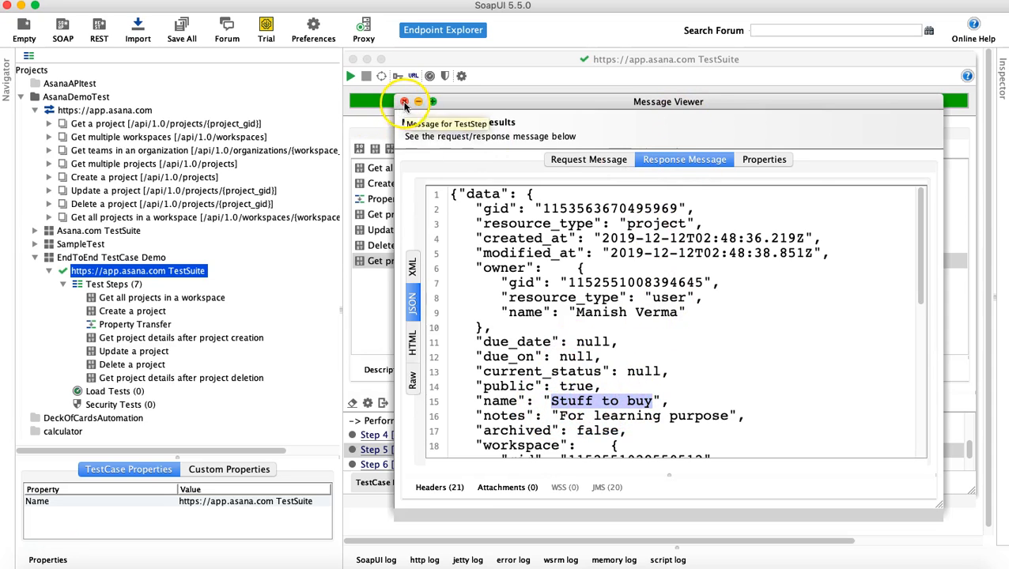
scroll(536, 308, "down", 4)
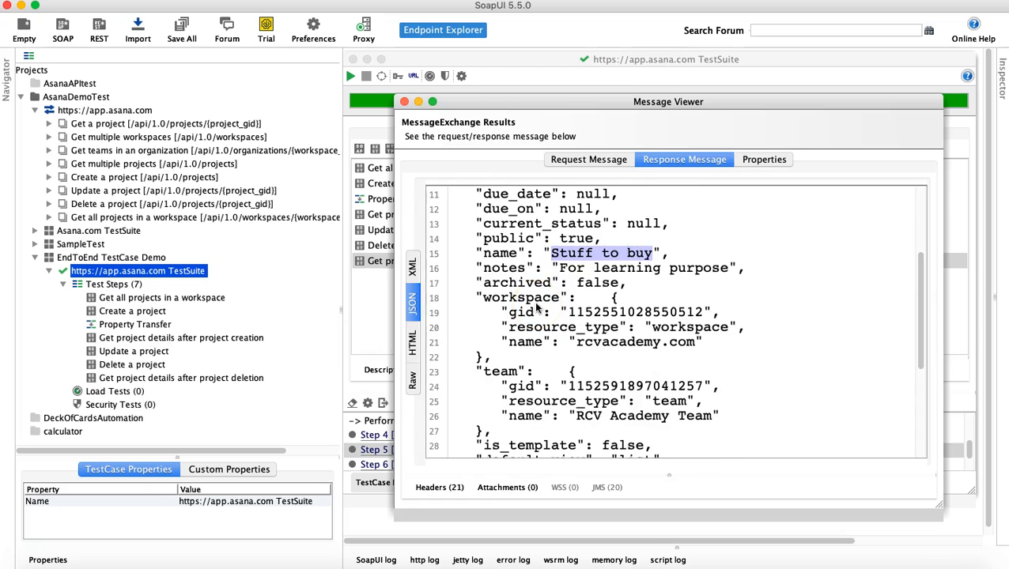
left_click(404, 101)
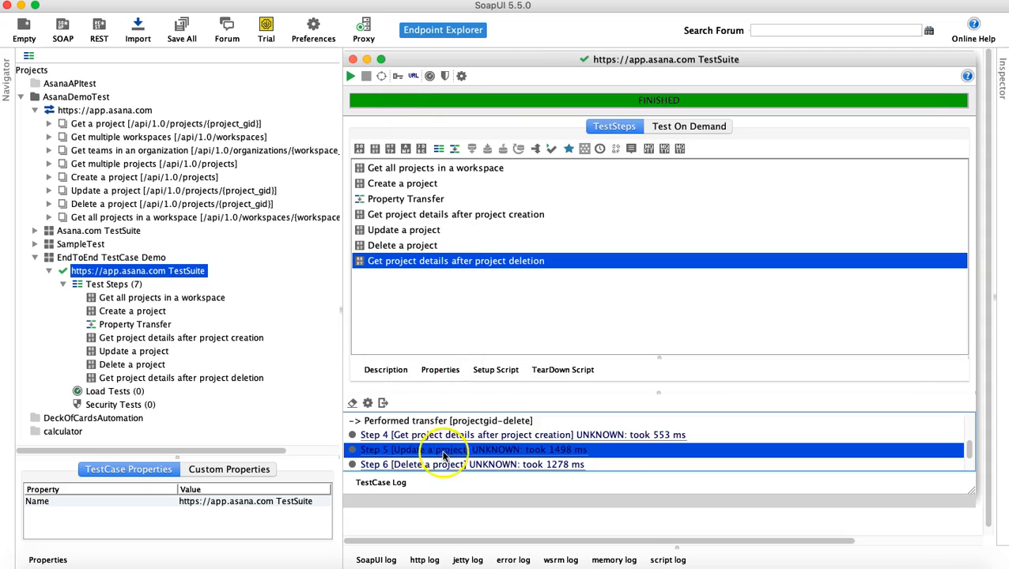
Step: Inspect the logged JSON response of the Delete a project step, select its whole content, and close the message viewer
double_click(439, 465)
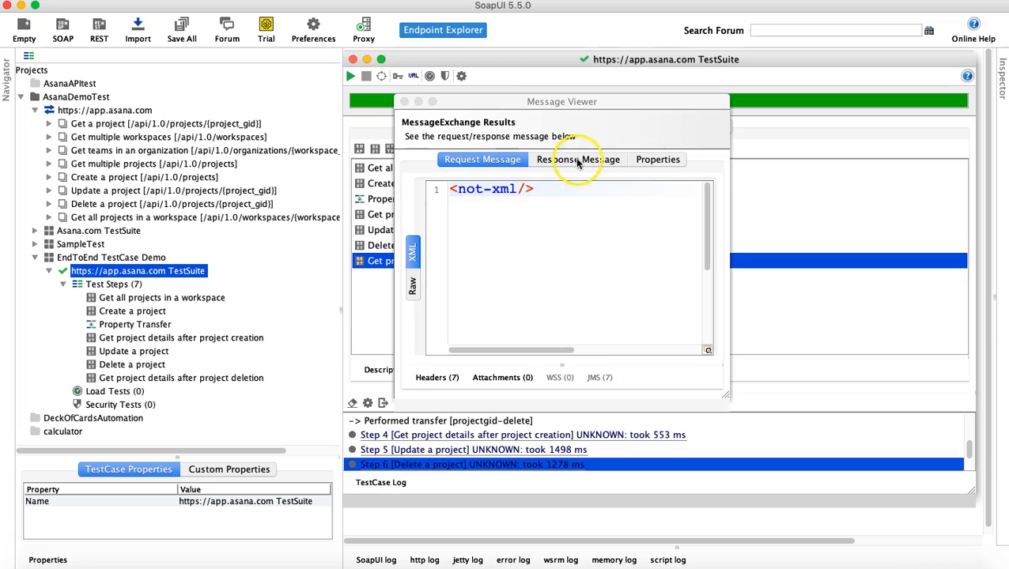
left_click(578, 160)
left_click(410, 249)
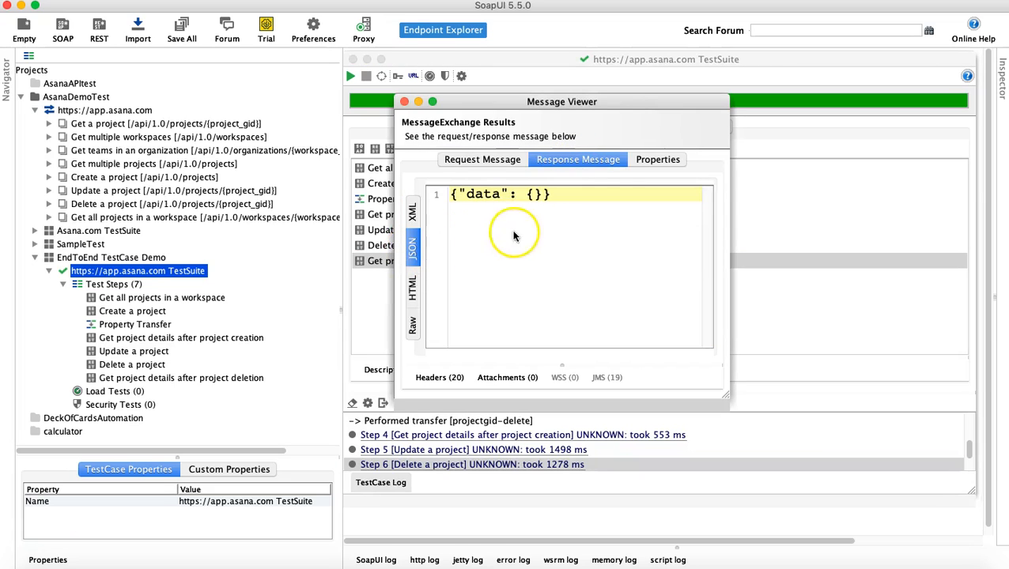
left_click_drag(565, 196, 486, 198)
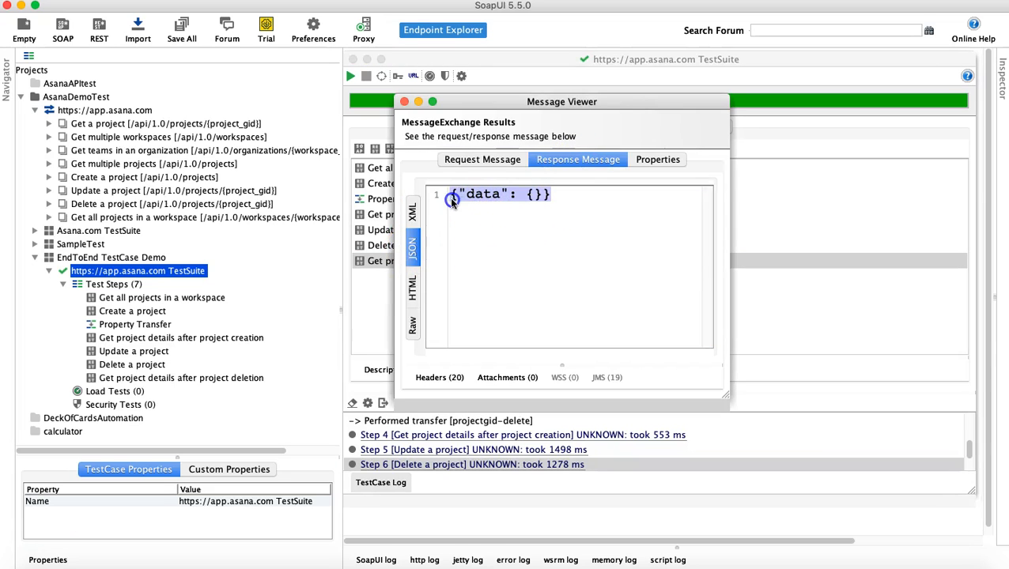
left_click(404, 102)
Step: Open the logged XML response of Get project details after project deletion in an enlarged message viewer
scroll(447, 467, "down", 2)
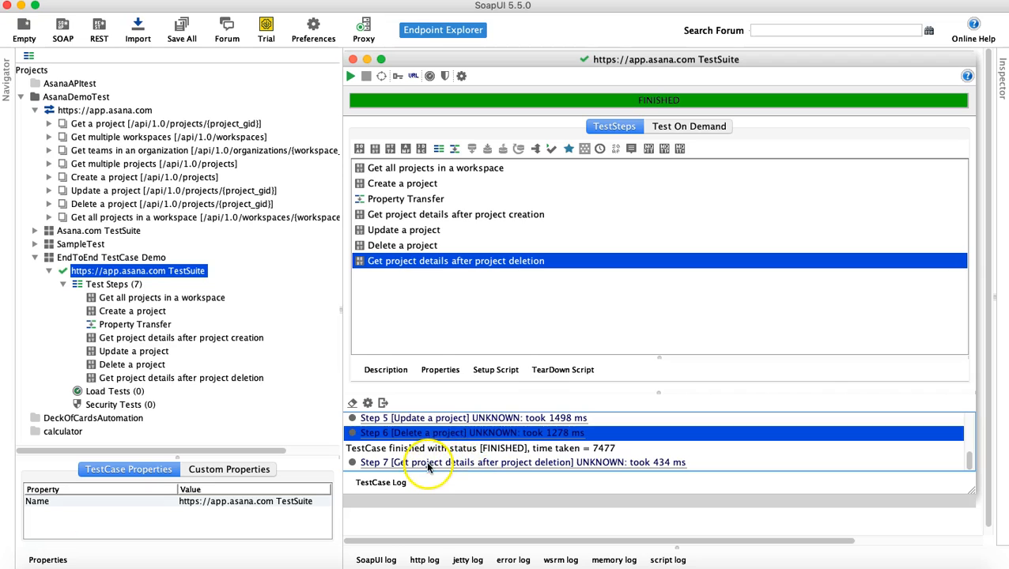
left_click(455, 465)
double_click(463, 467)
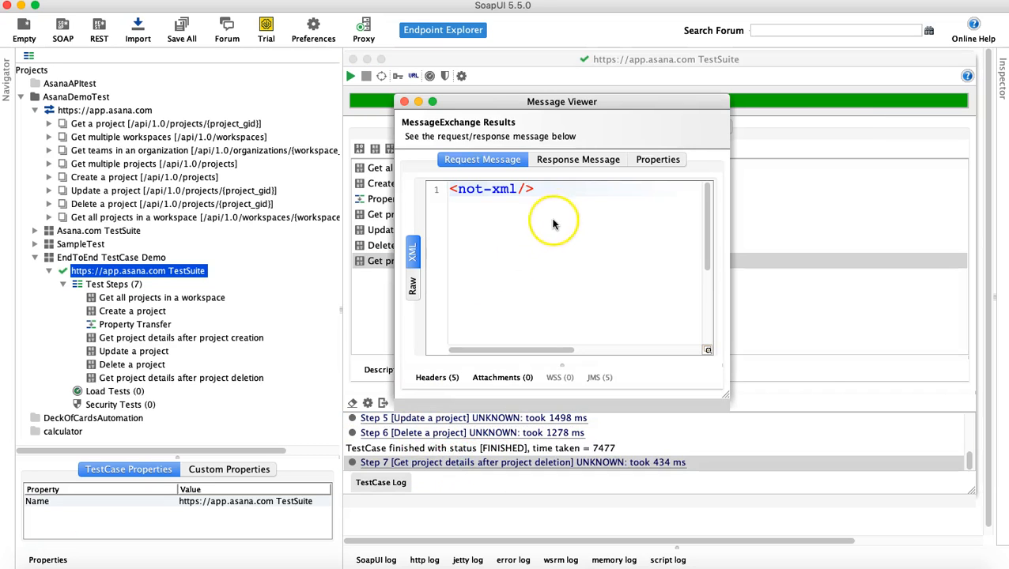
left_click(578, 161)
left_click_drag(725, 392, 941, 519)
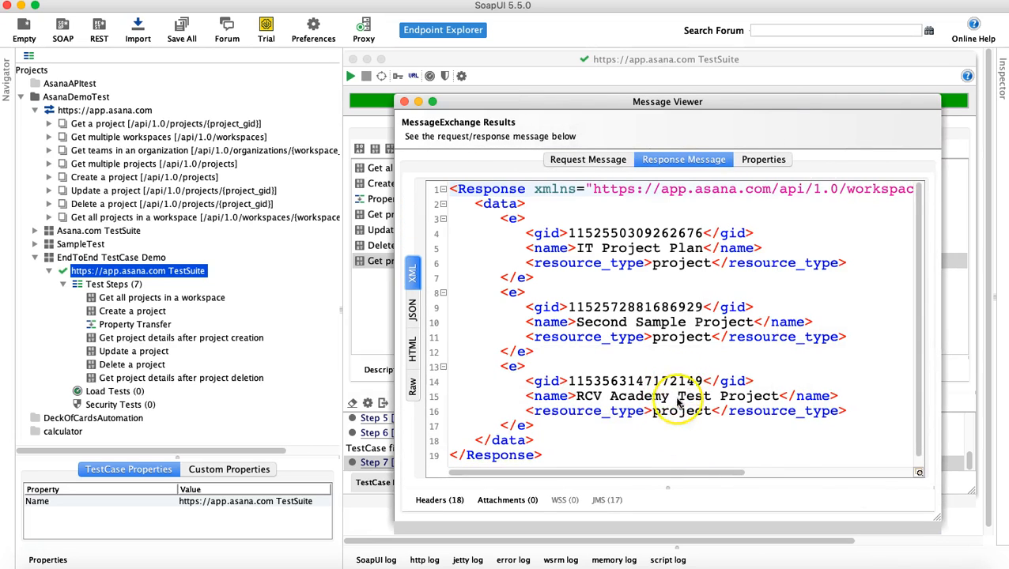
Step: Check the gid and name of each project listed after the deletion, then close the message viewer
left_click(632, 400)
left_click(629, 234)
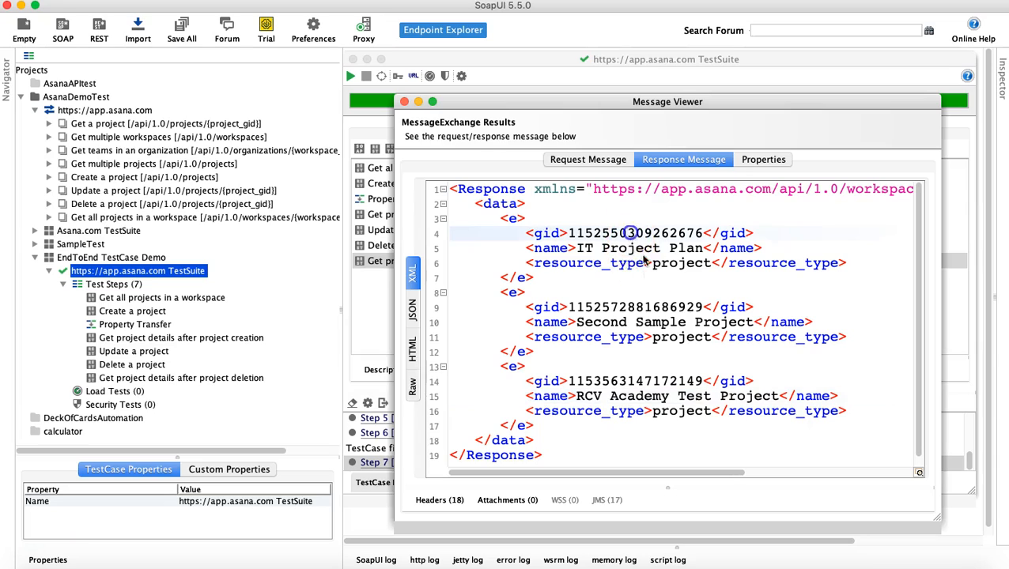
left_click(637, 308)
left_click(653, 391)
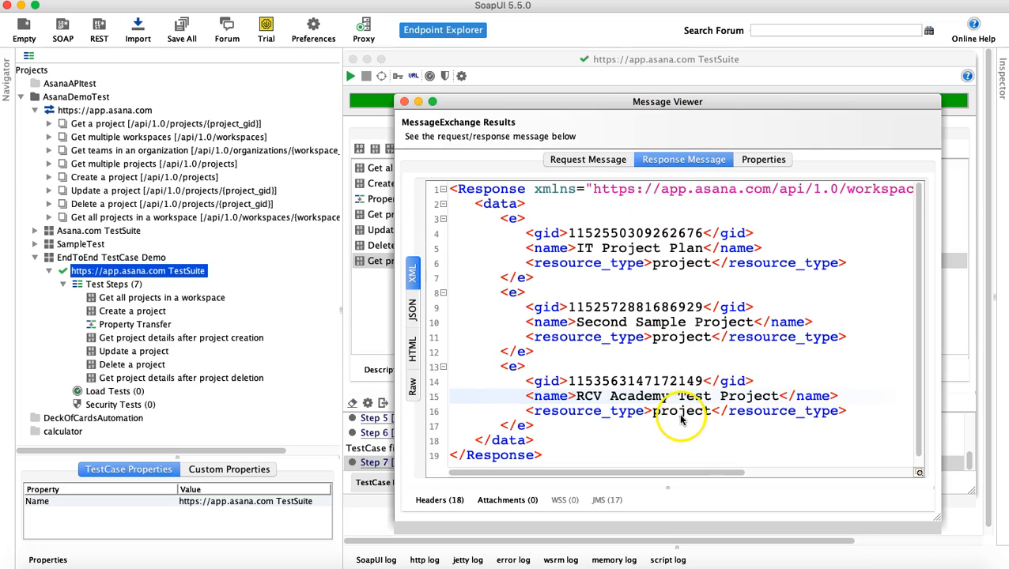
scroll(675, 423, "down", 1)
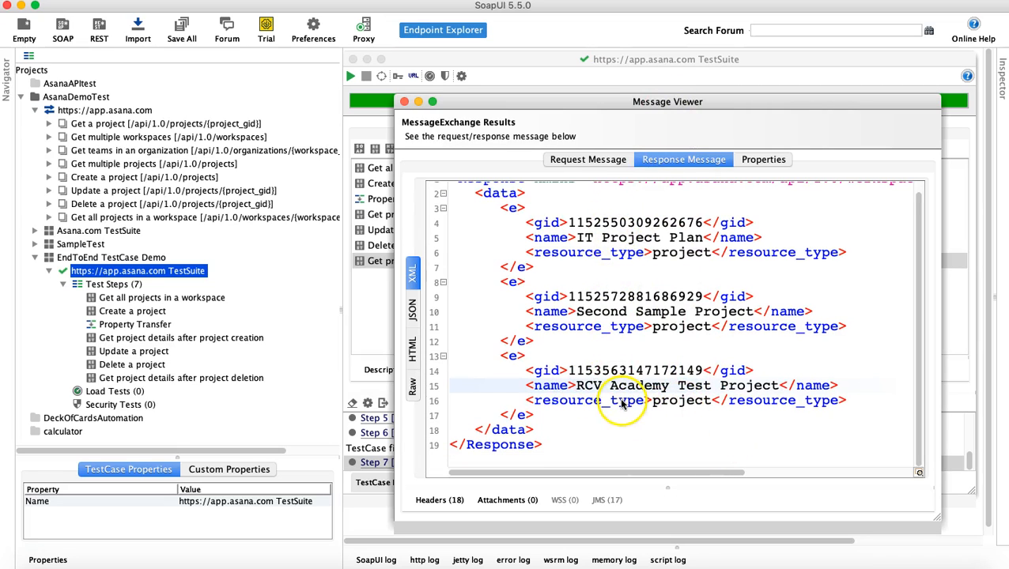
left_click(404, 102)
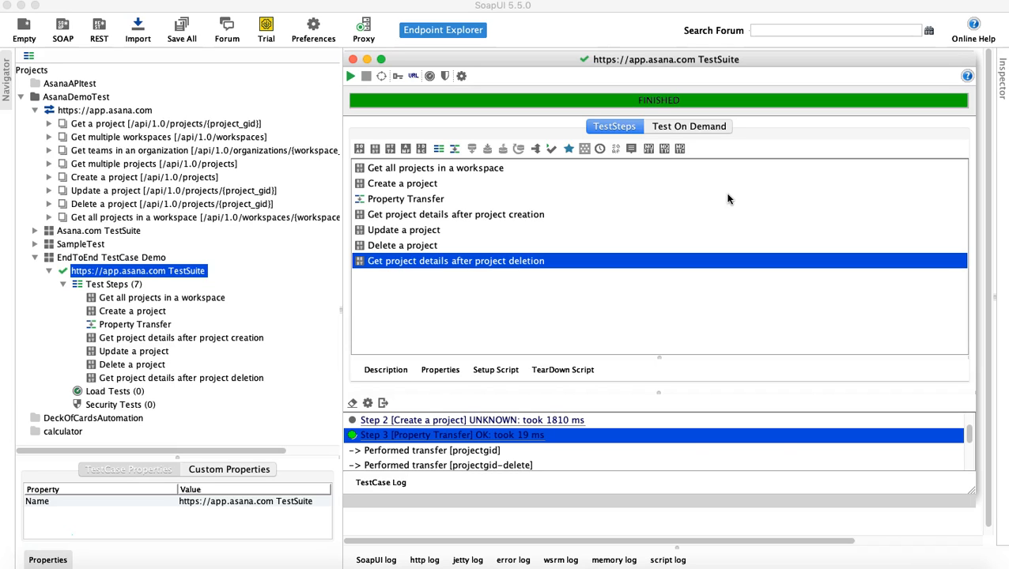
Step: Review the Get all projects in a workspace and Create a project test steps by selecting each in the project tree
left_click(111, 298)
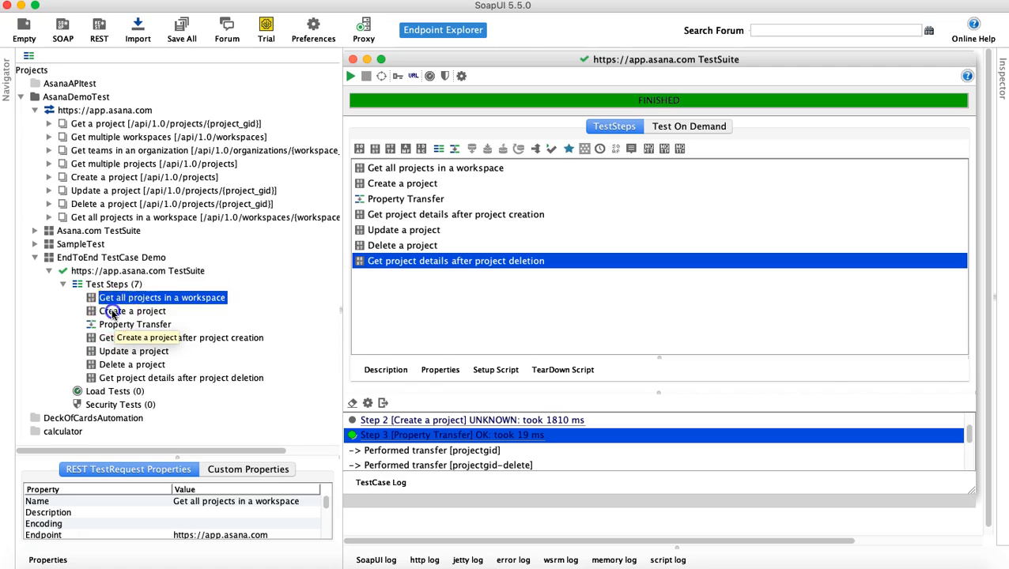
left_click(119, 310)
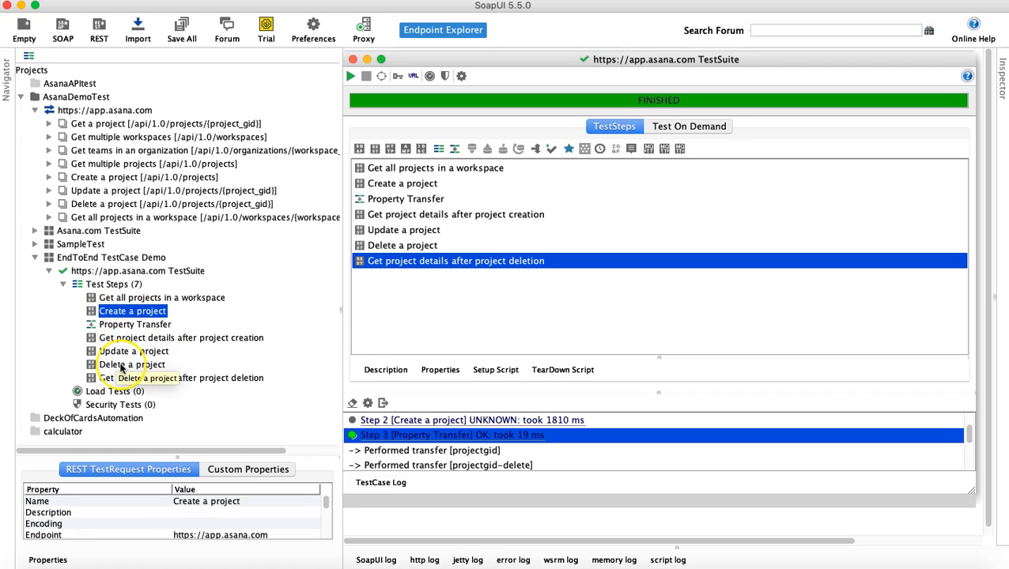